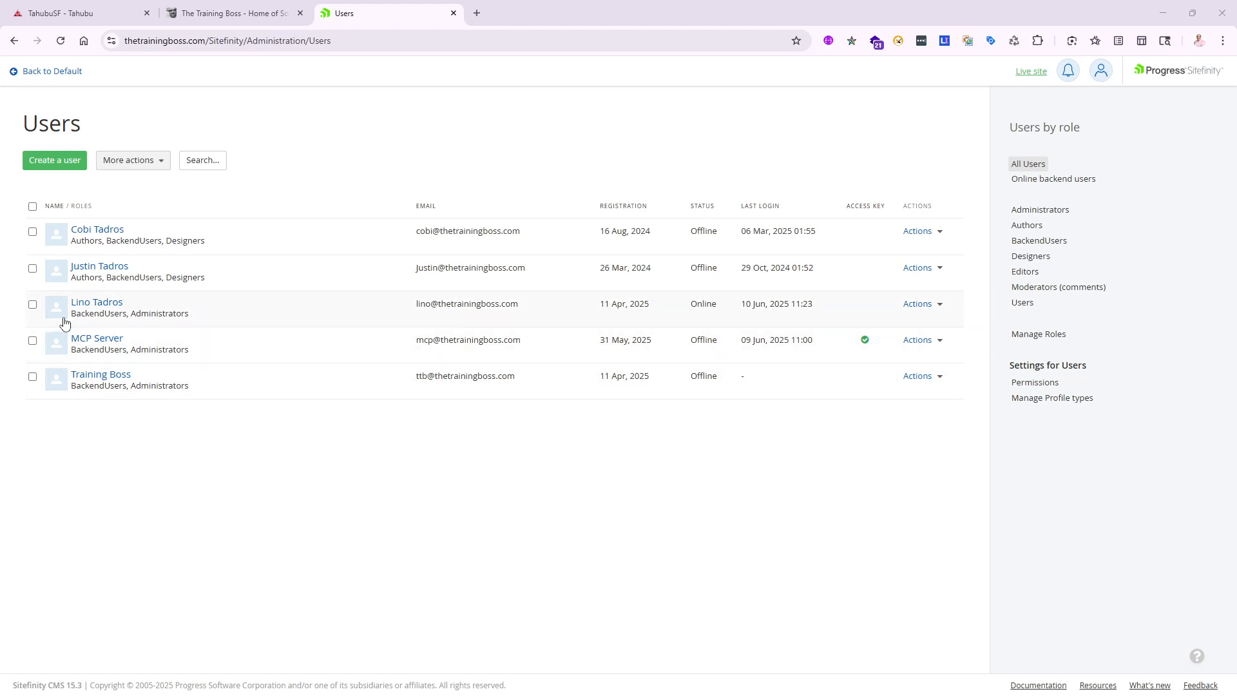
Generate an access key for the Training Boss user and close the new key dialog.
click(940, 379)
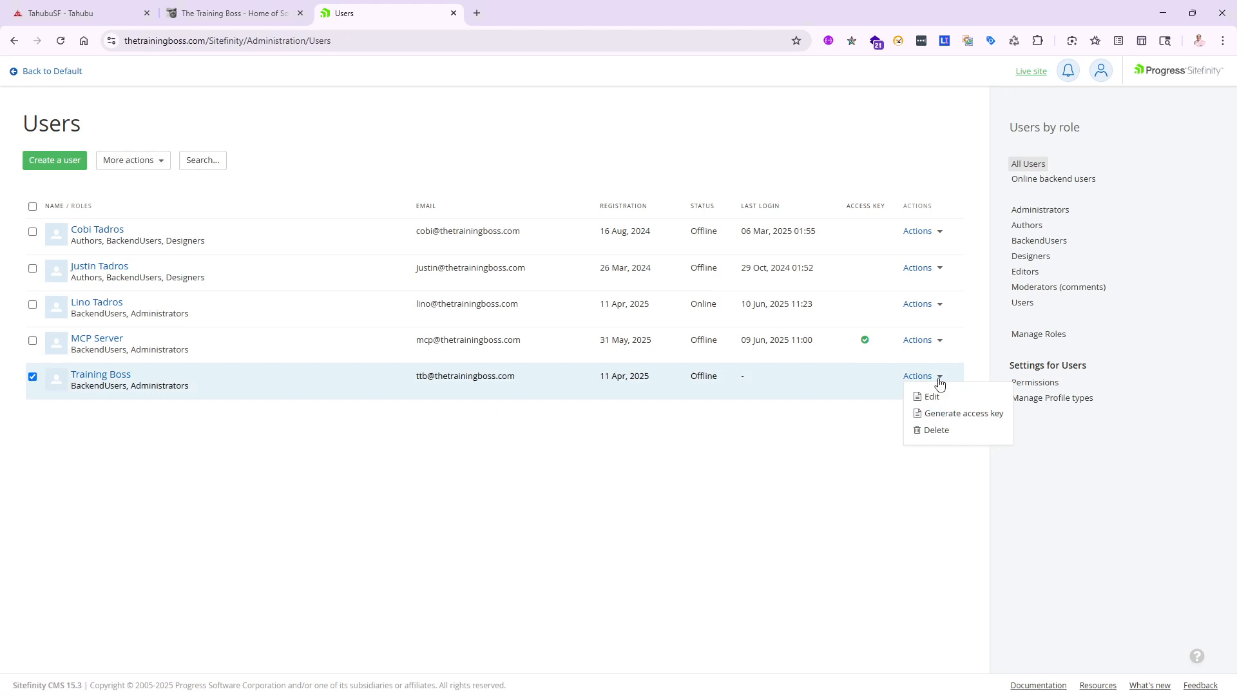
click(957, 416)
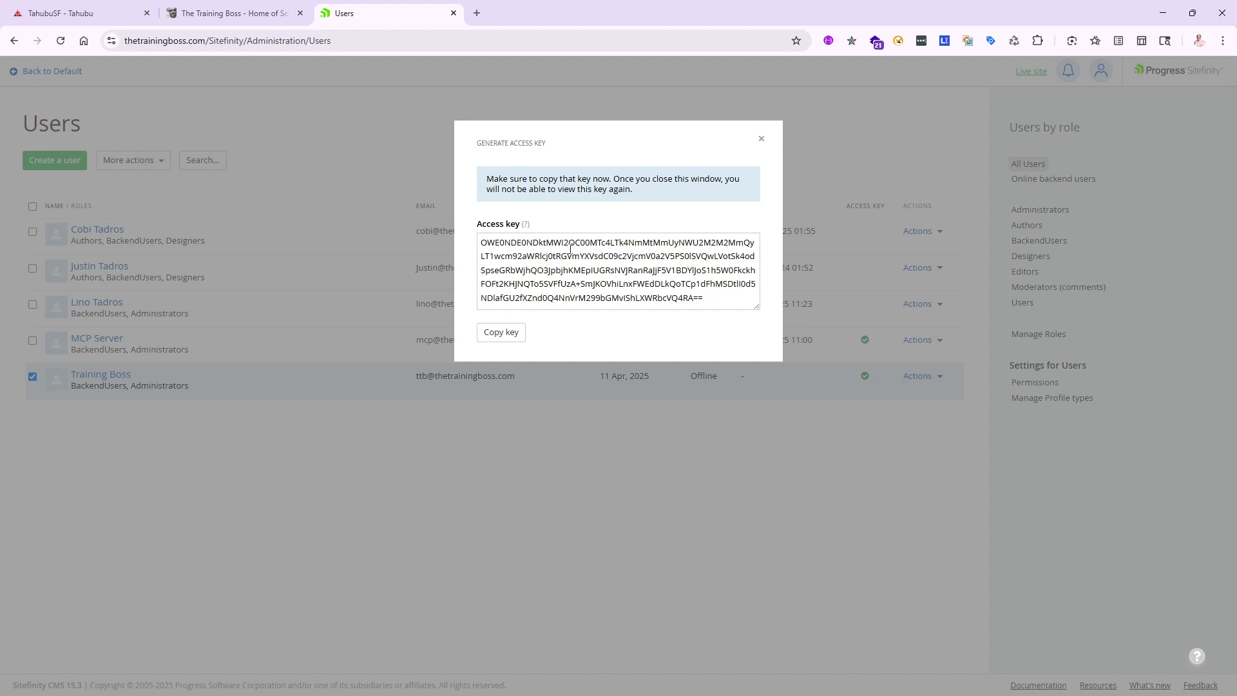
click(762, 141)
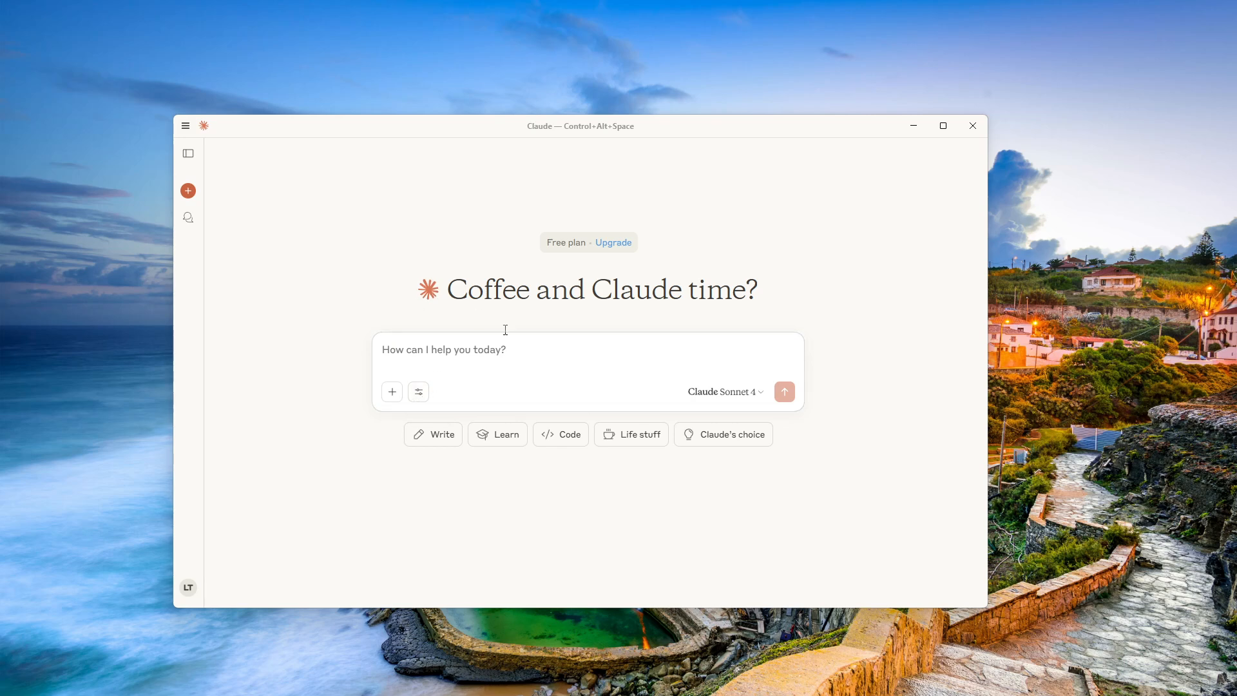
click(418, 394)
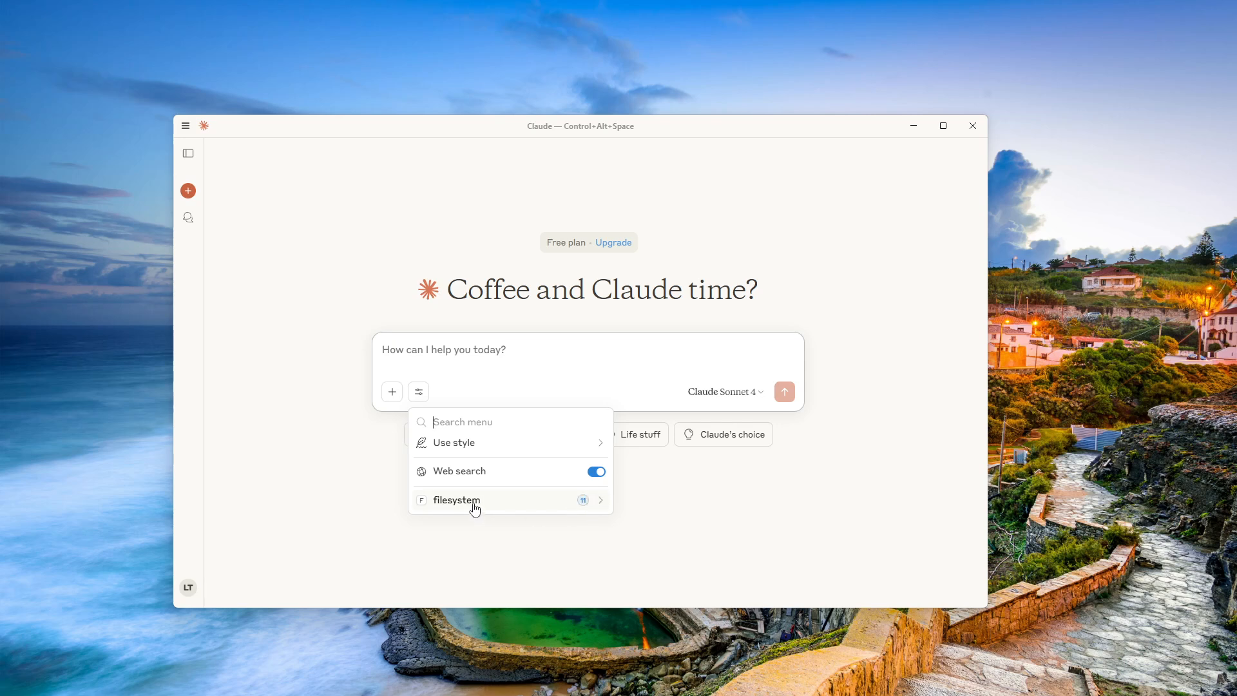
click(600, 504)
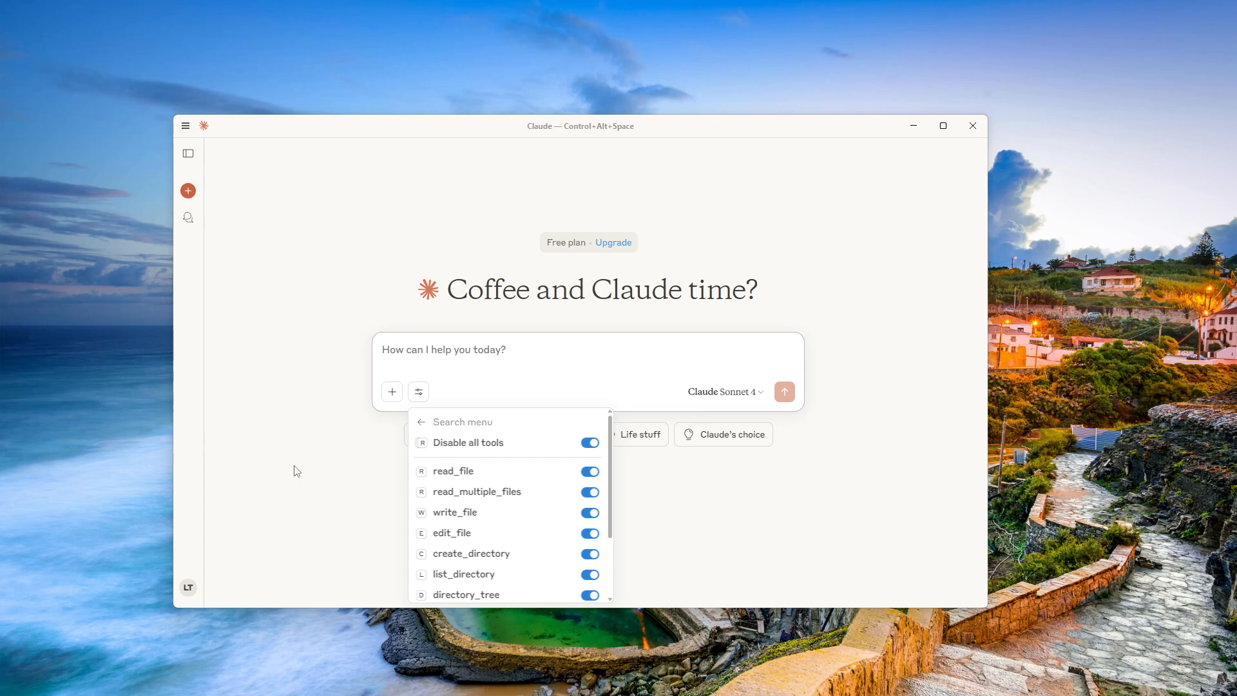
click(333, 469)
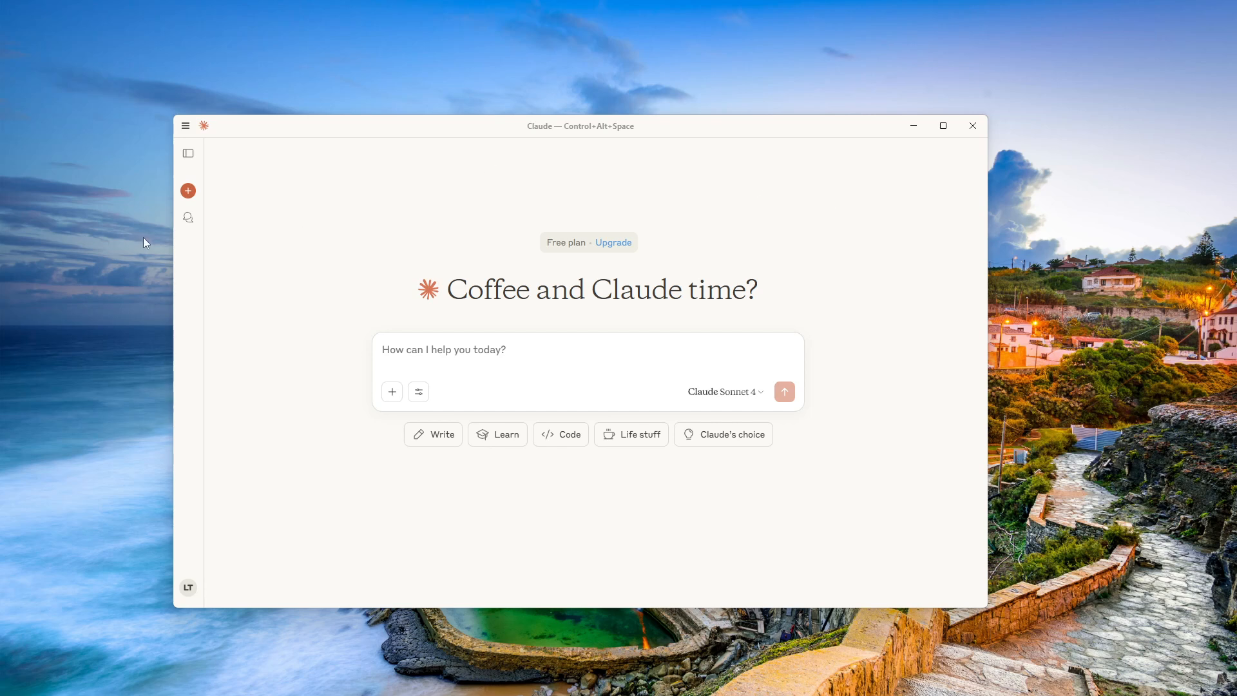
From Claude's Developer settings, use Edit Config to show claude_desktop_config.json in File Explorer.
click(186, 127)
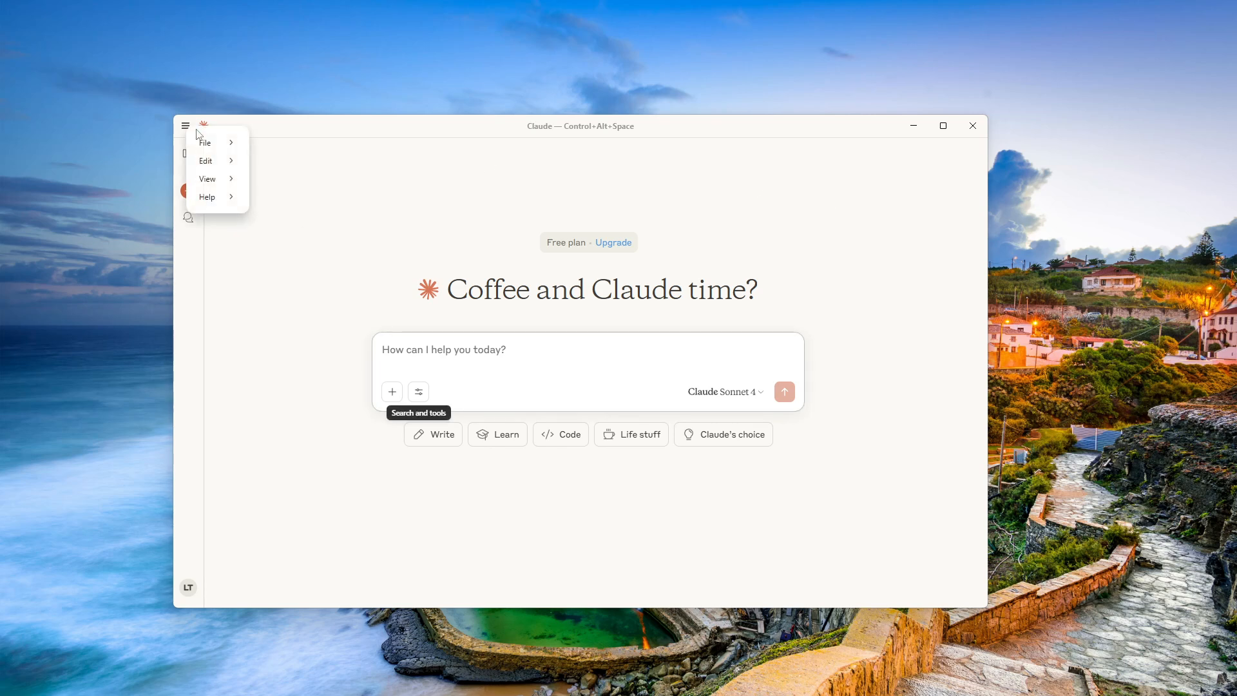
mouse_move(207, 142)
click(290, 164)
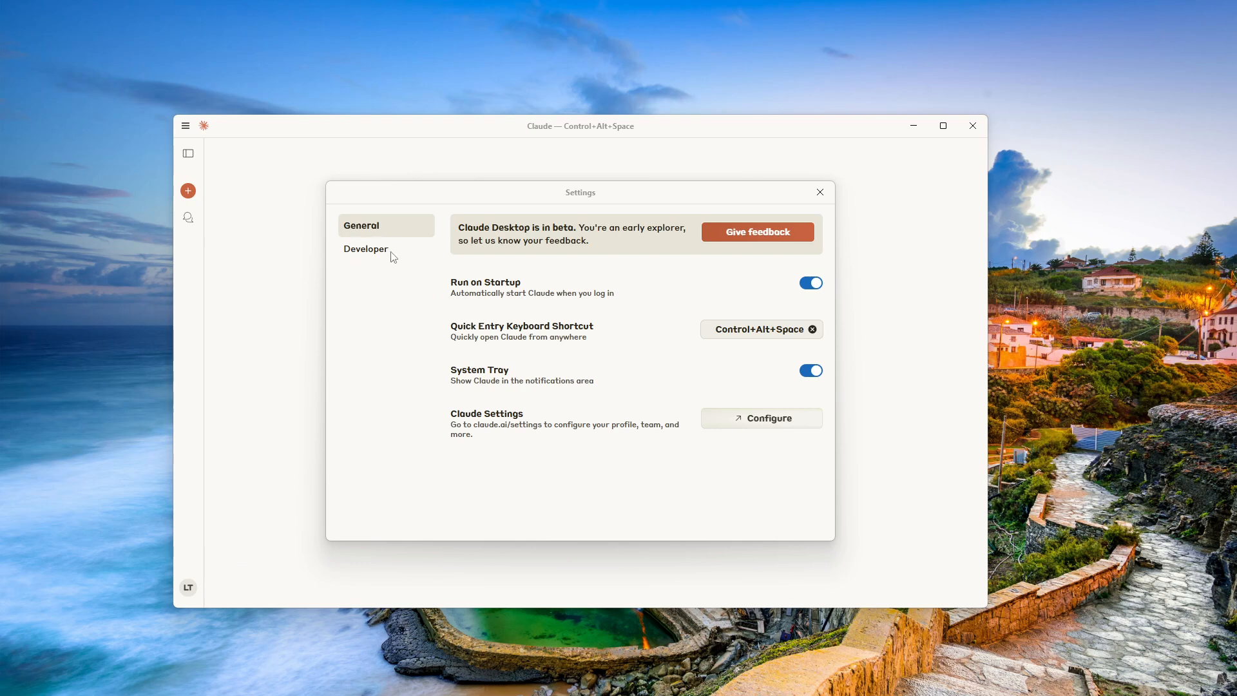
click(370, 250)
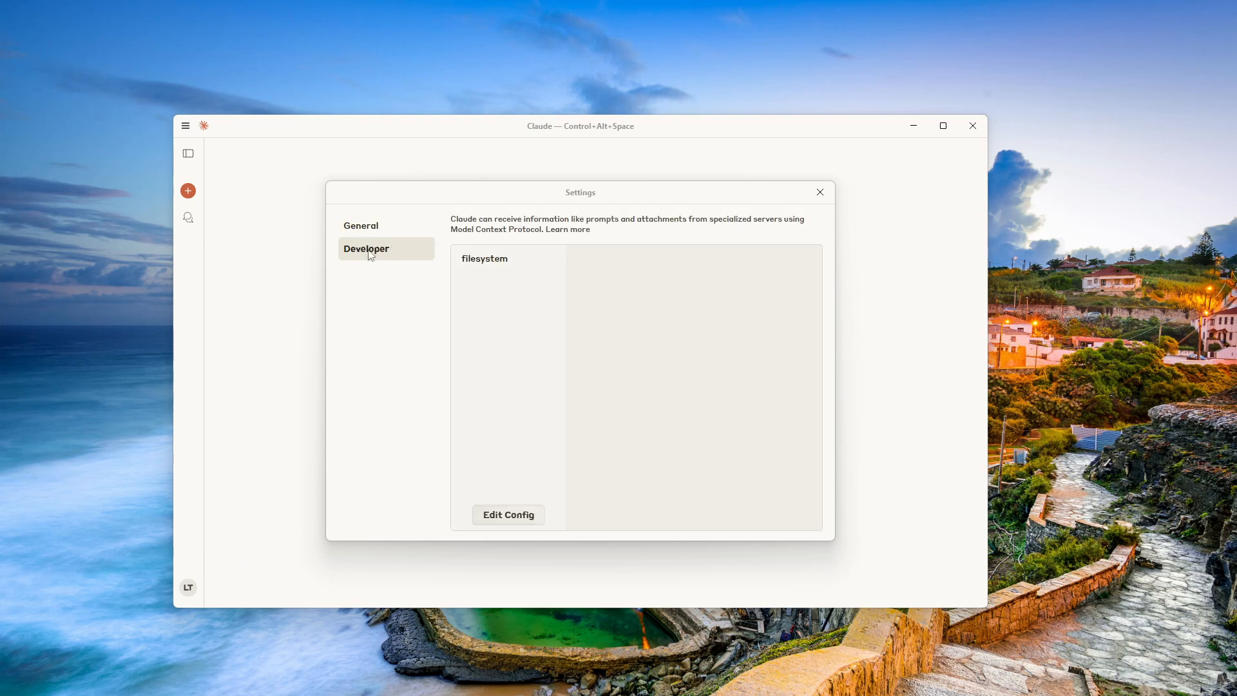
click(506, 516)
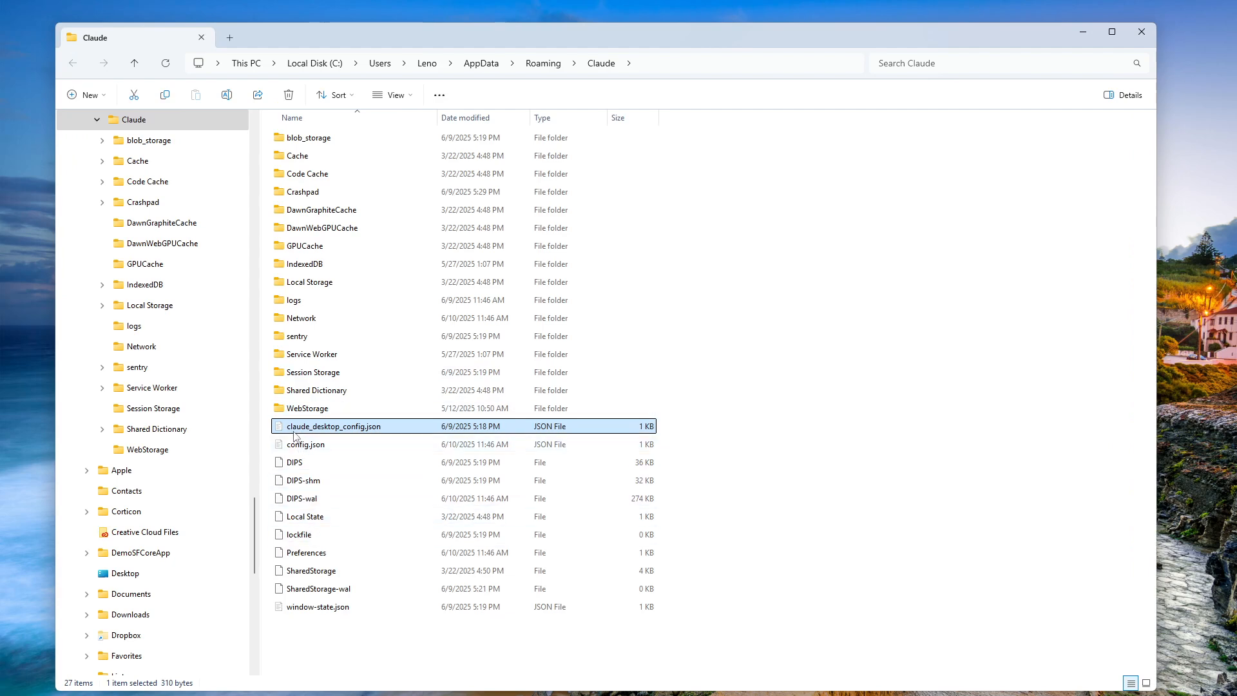
Open claude_desktop_config.json in VS Code and bring the editor window onto the screen.
right_click(353, 433)
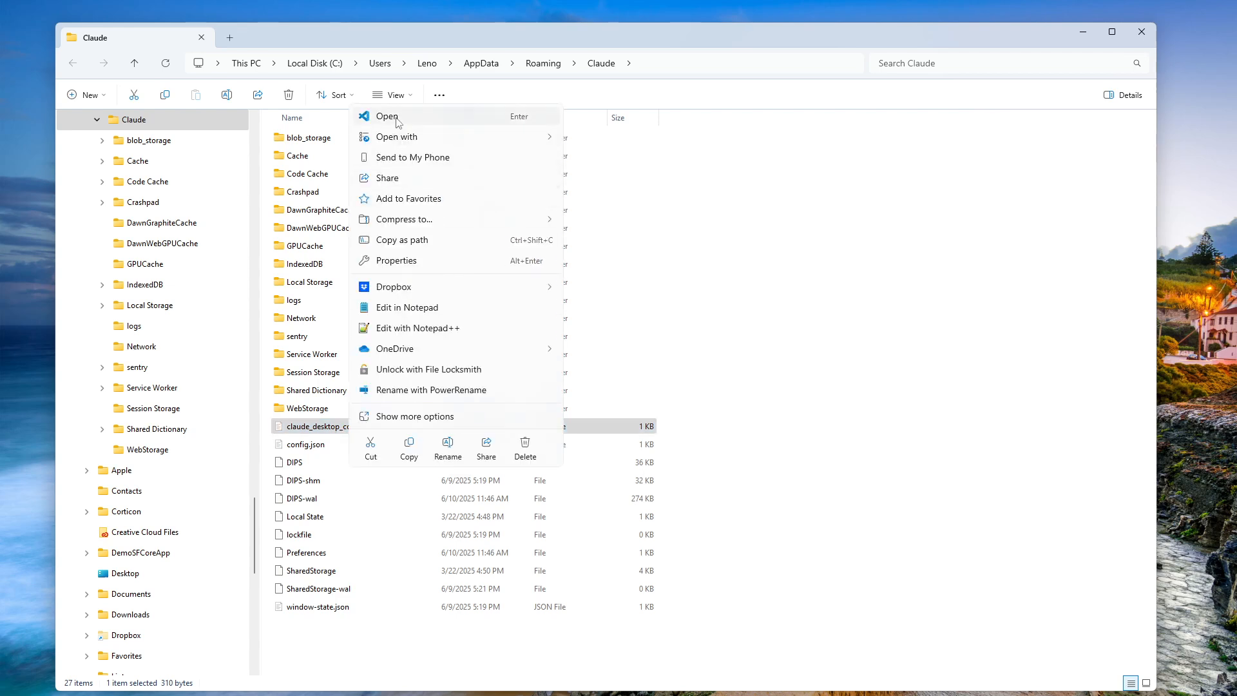
click(397, 122)
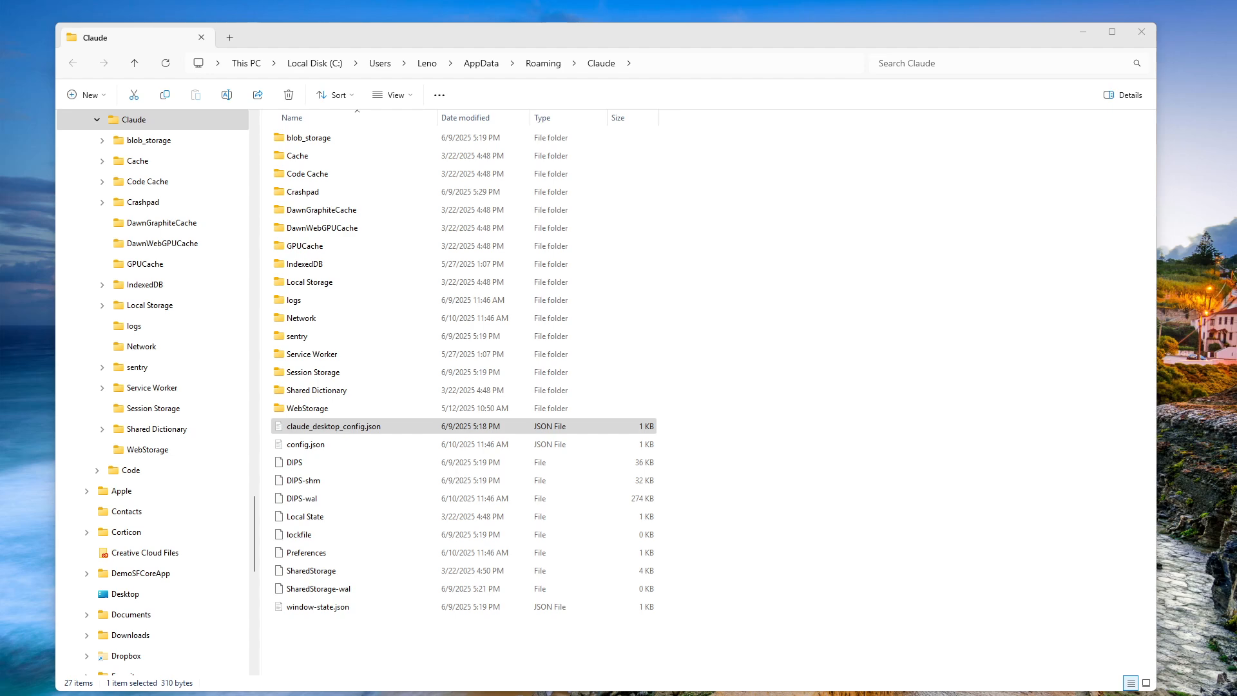
drag(0, 612, 742, 121)
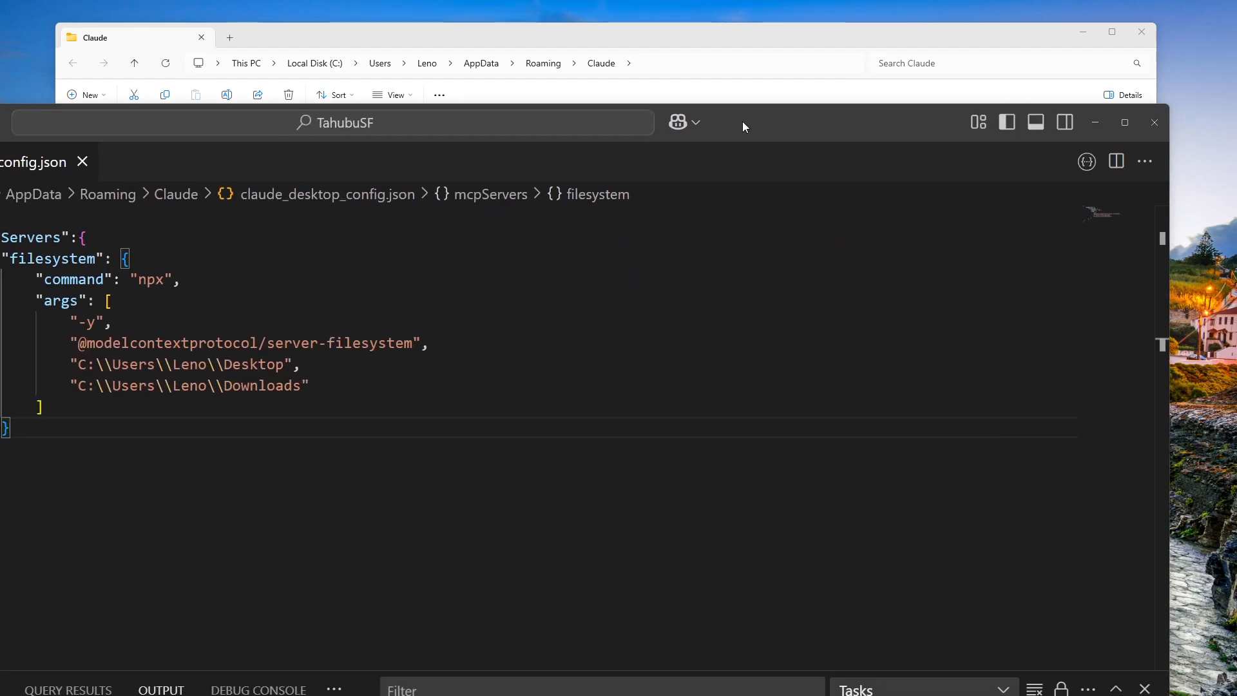
Add a comma and new line after the filesystem server entry, rejecting Copilot's suggested github block.
double_click(742, 122)
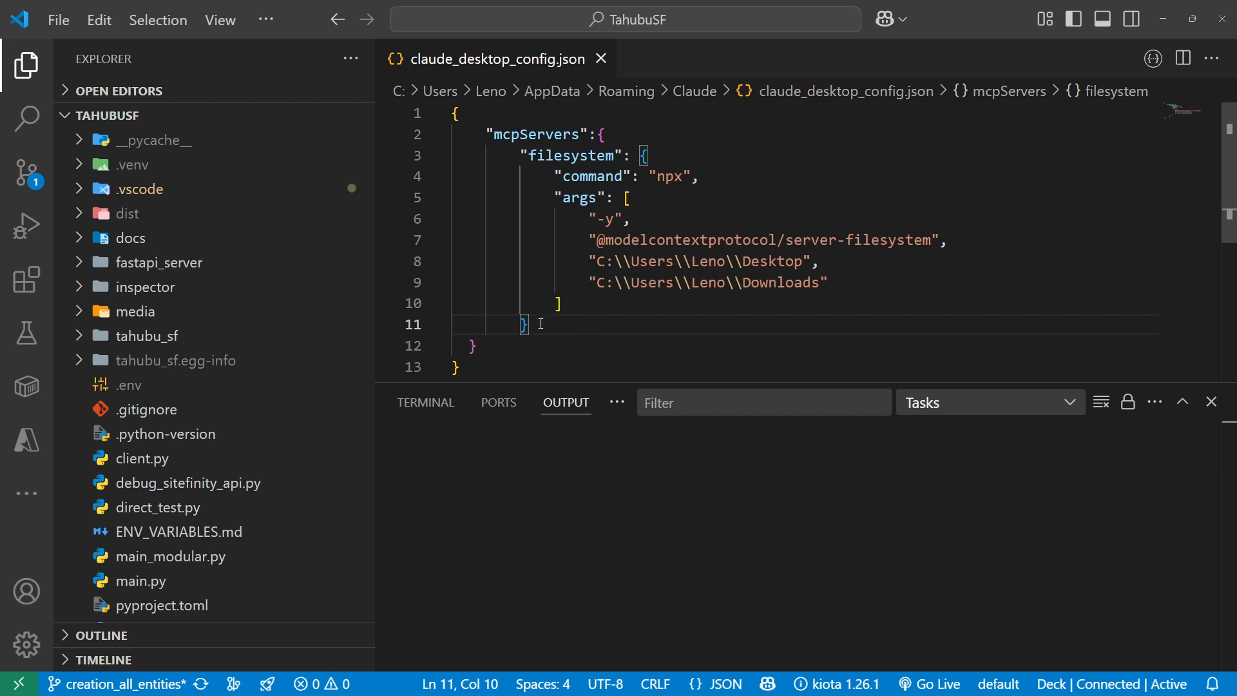
text(,)
scroll(644, 336, down, 1)
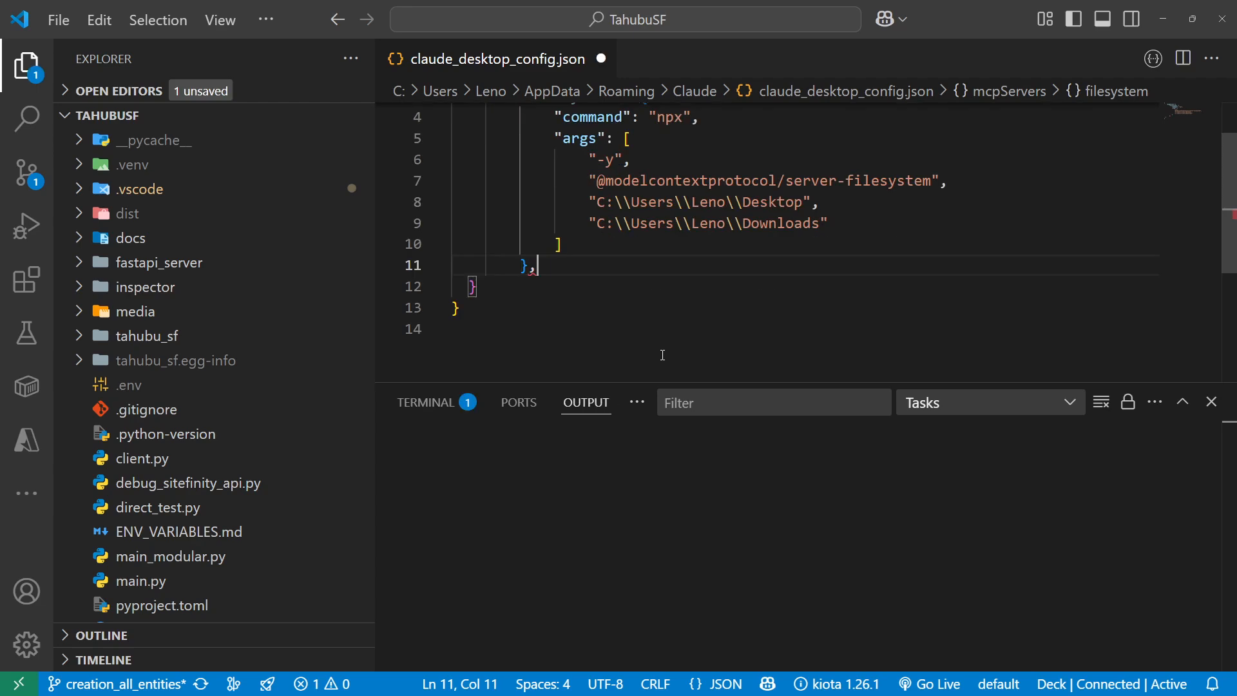
mouse_move(520, 286)
key(Return)
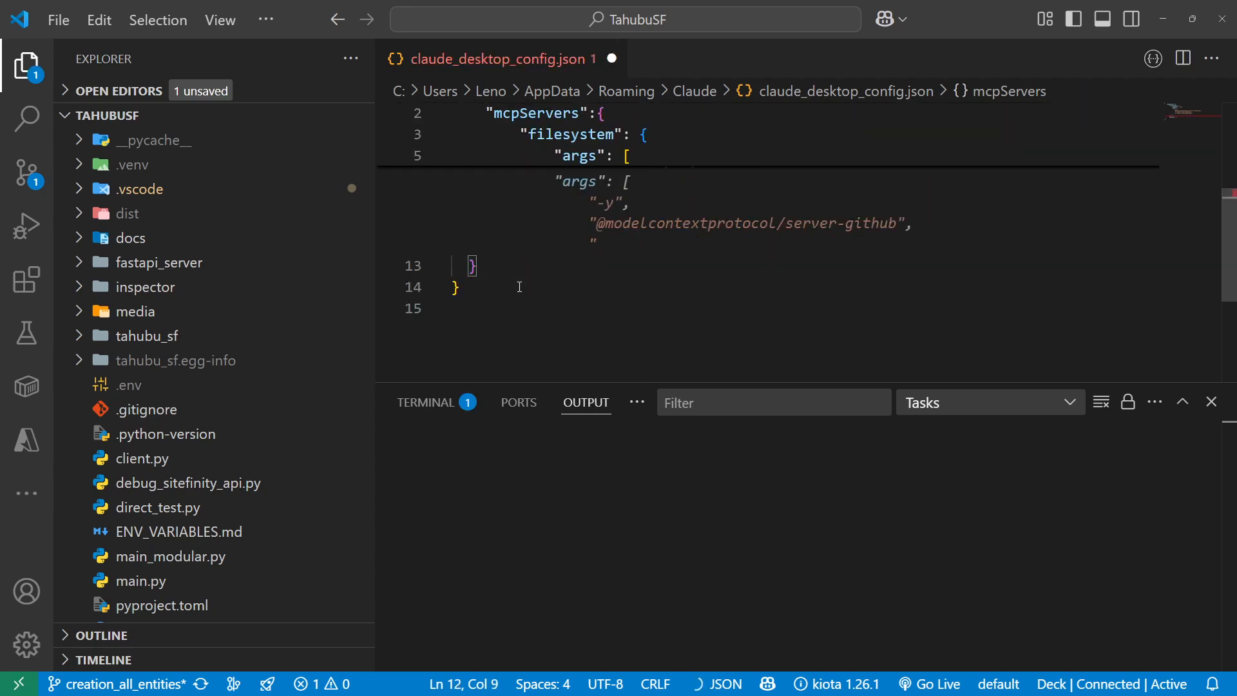
scroll(560, 224, up, 2)
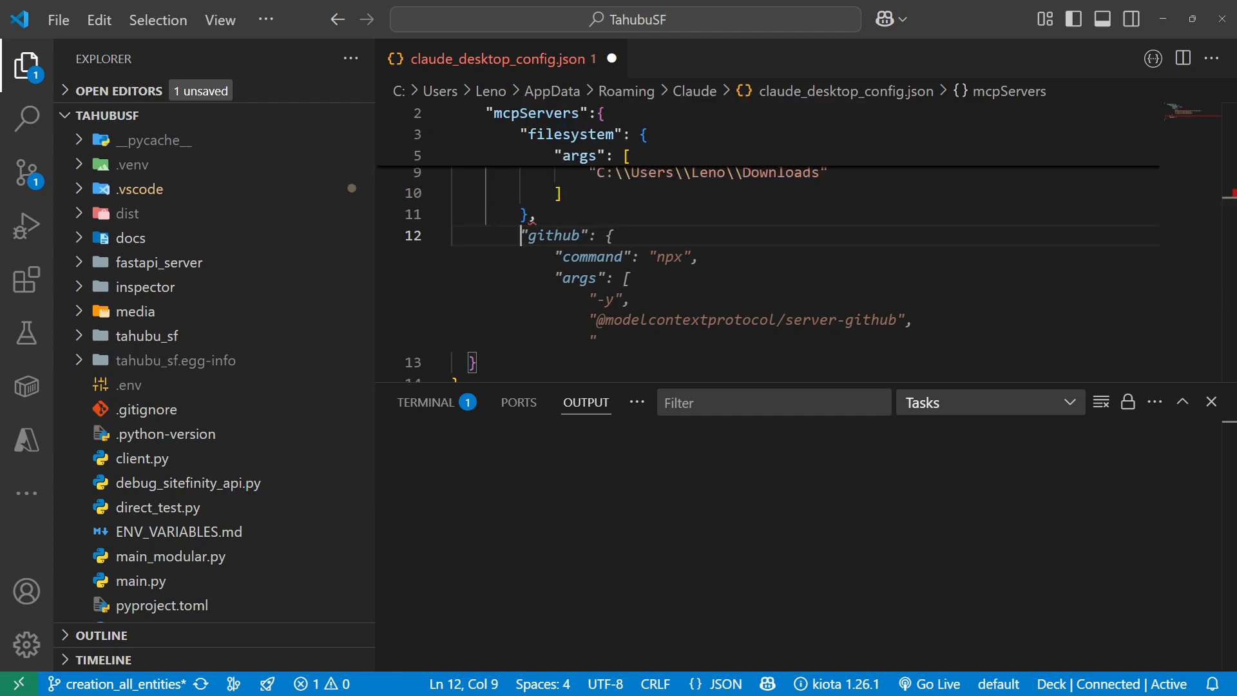
key(Escape)
Paste the TahubuSF uv server block (--directory e:\TahubuSF, run, run.py) and remove its trailing comma.
click(522, 237)
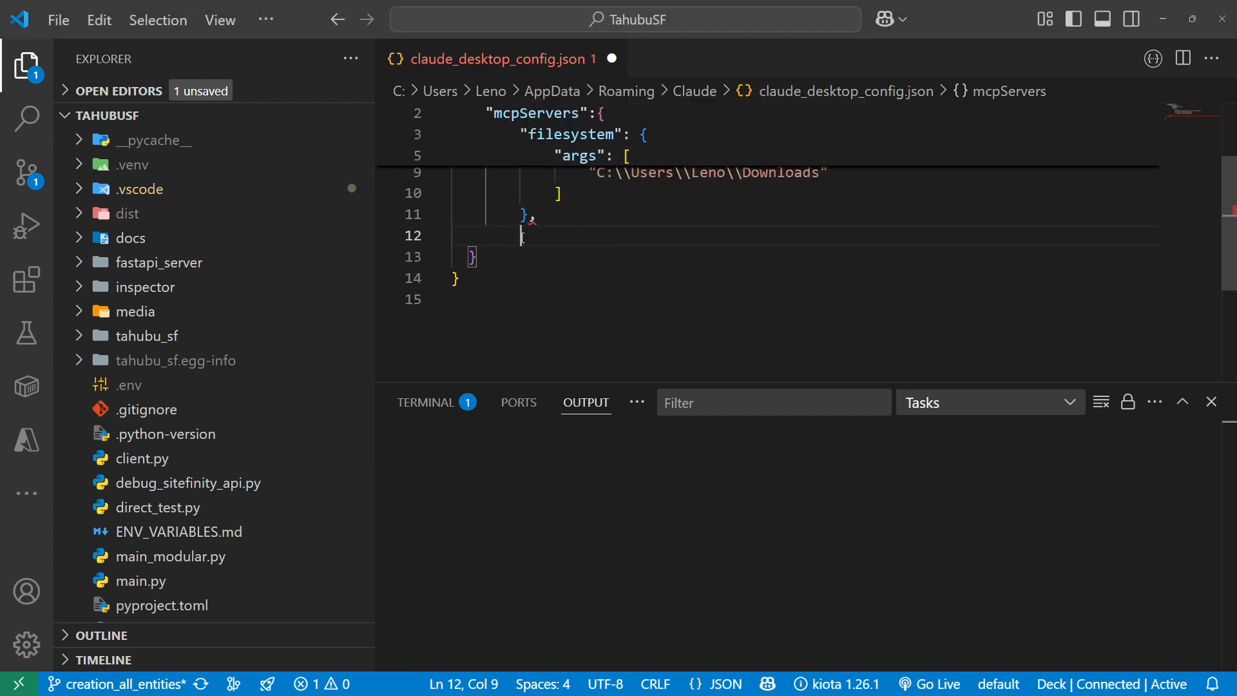
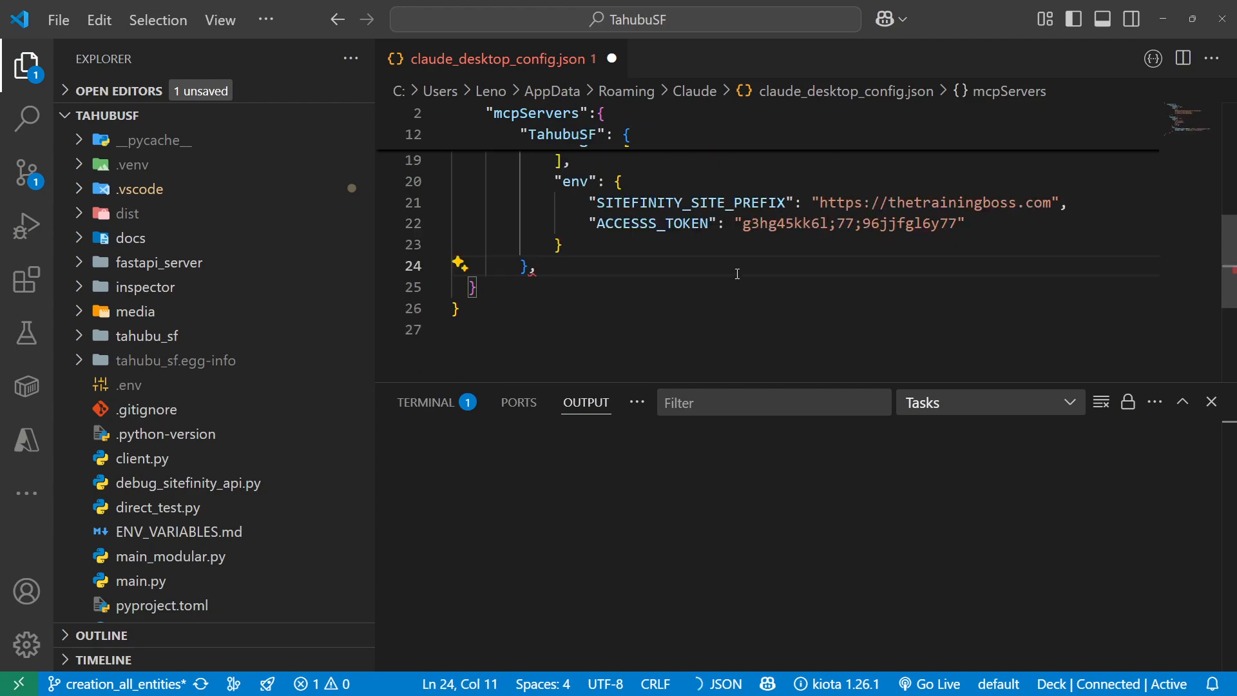
scroll(734, 271, up, 1)
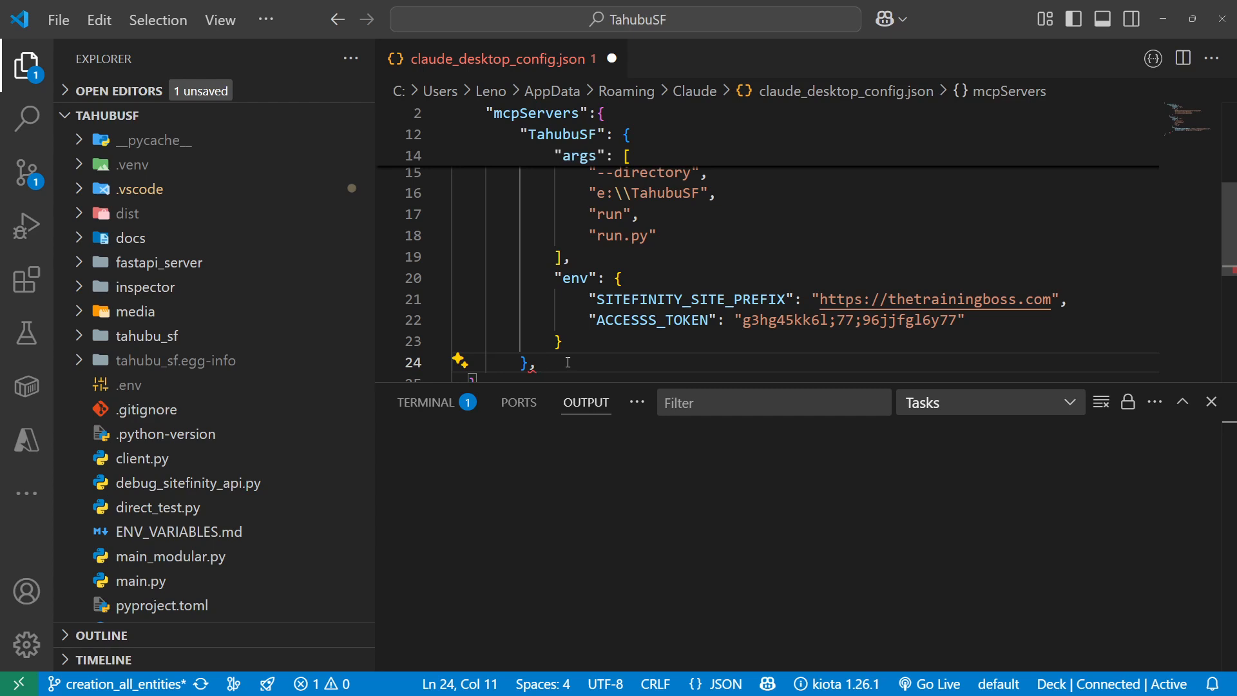
key(BackSpace)
scroll(547, 335, down, 2)
scroll(530, 311, up, 6)
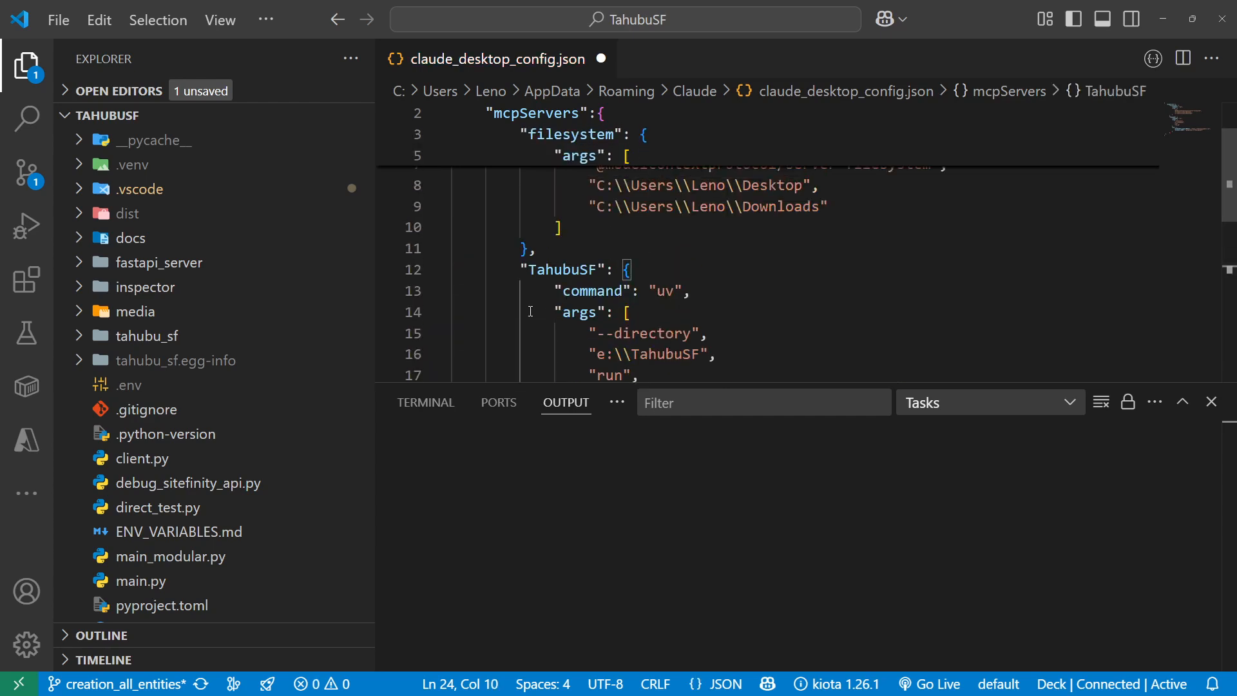
scroll(528, 311, down, 3)
scroll(527, 310, down, 1)
scroll(527, 310, up, 5)
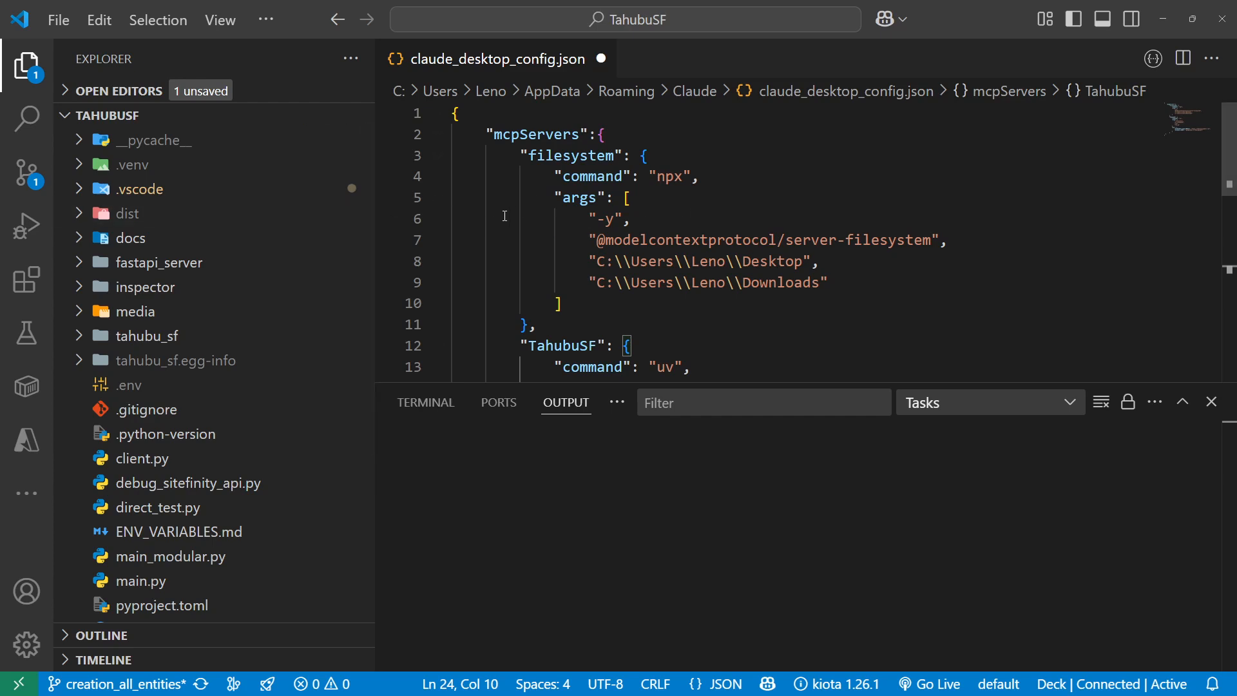
scroll(504, 216, down, 3)
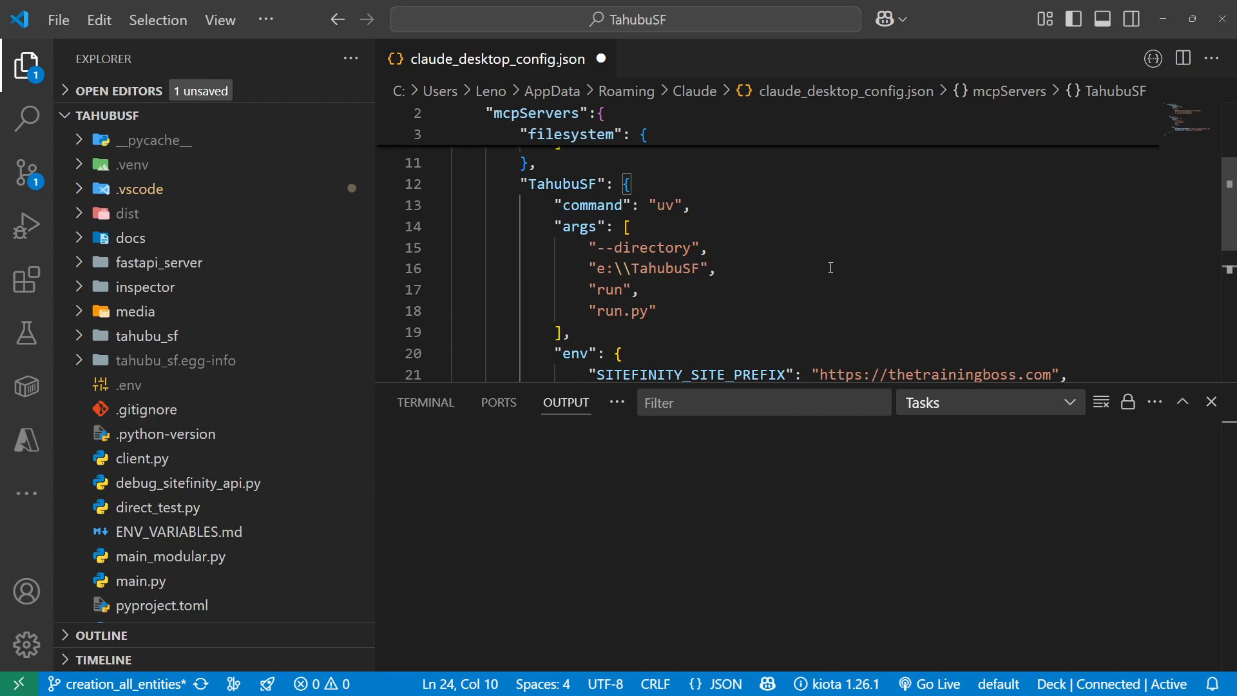
scroll(726, 233, down, 2)
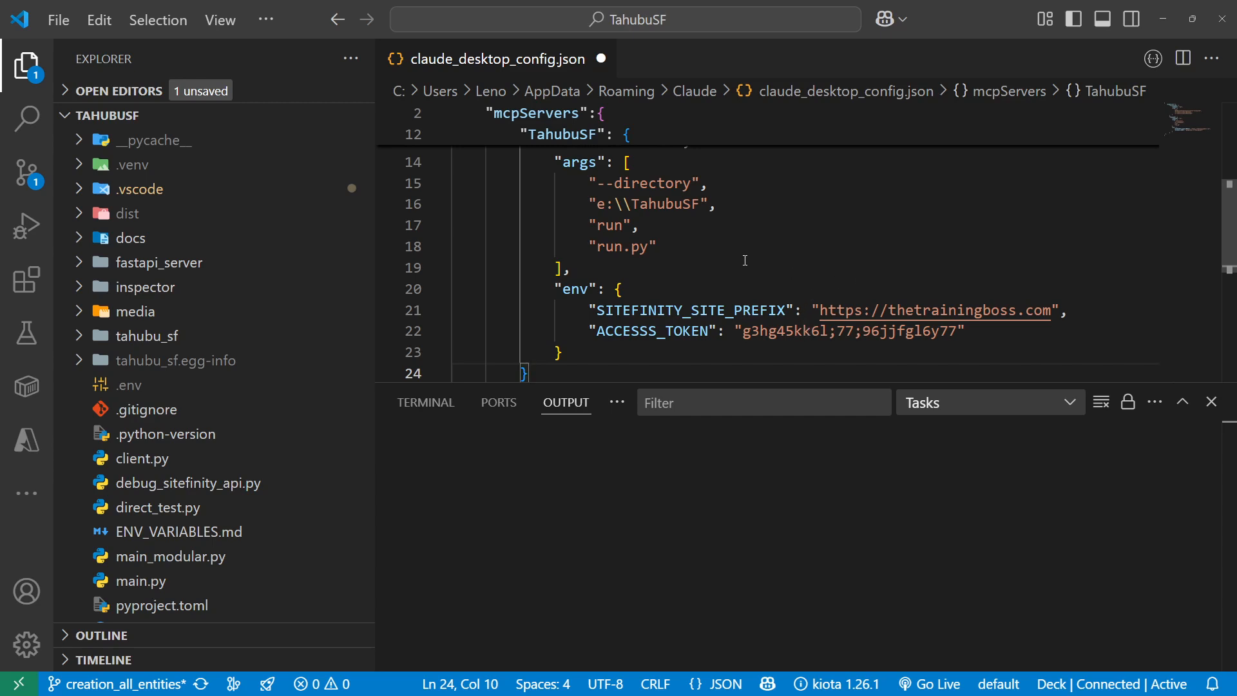
scroll(700, 272, up, 3)
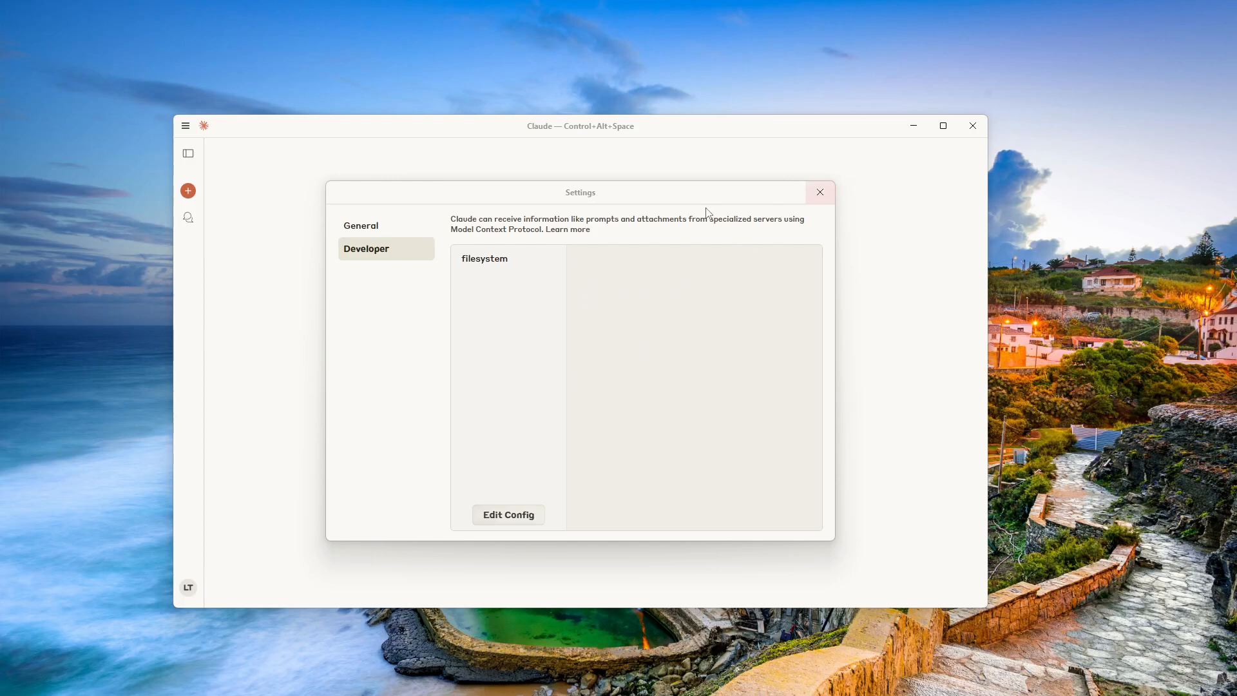
Close Settings, quit and relaunch Claude, then confirm the 18+ age check and continue.
click(821, 193)
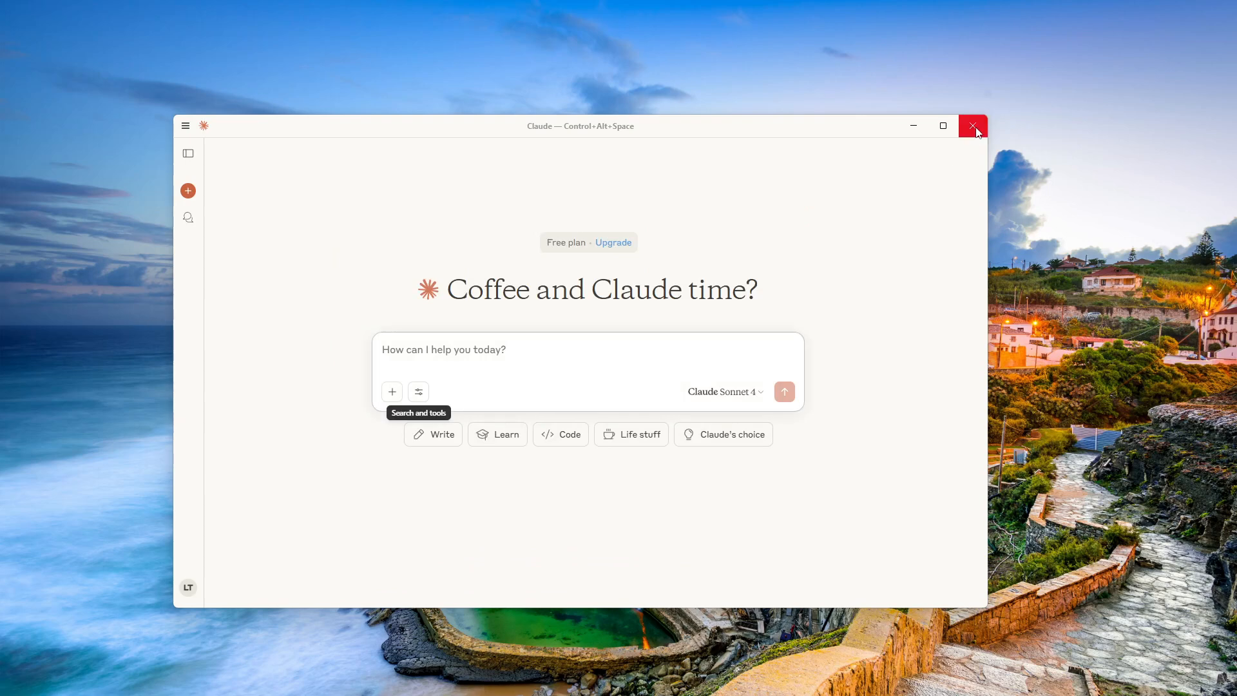
click(977, 131)
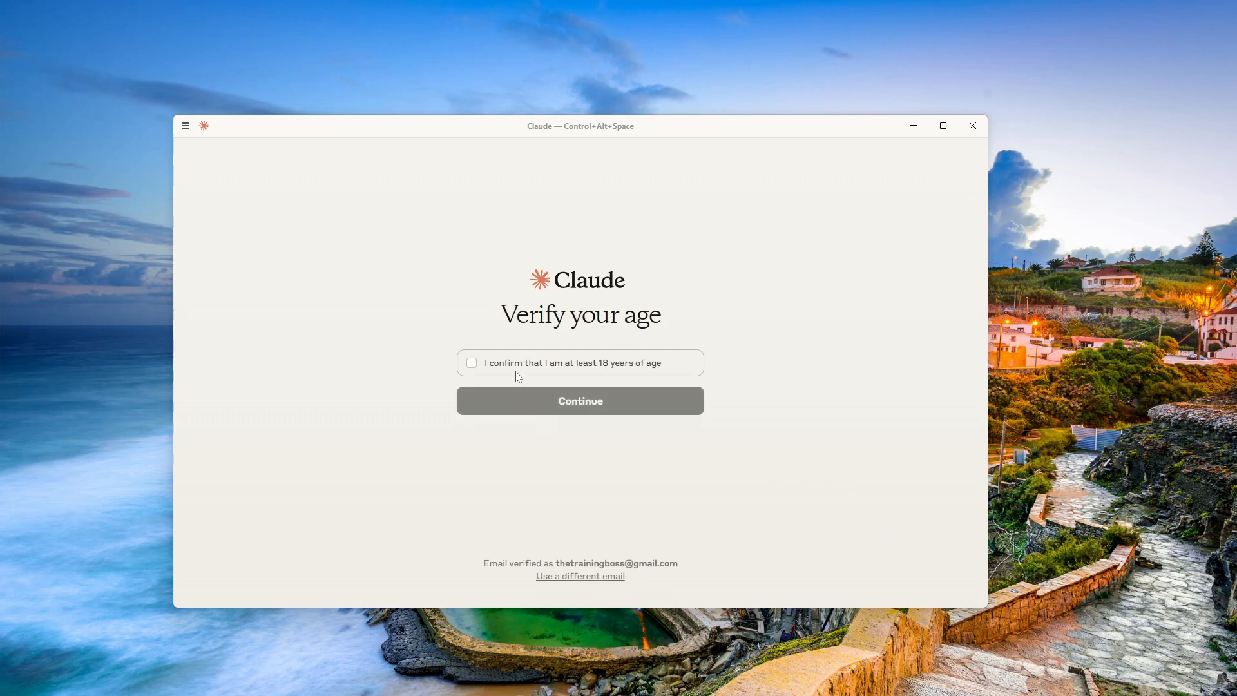
click(473, 364)
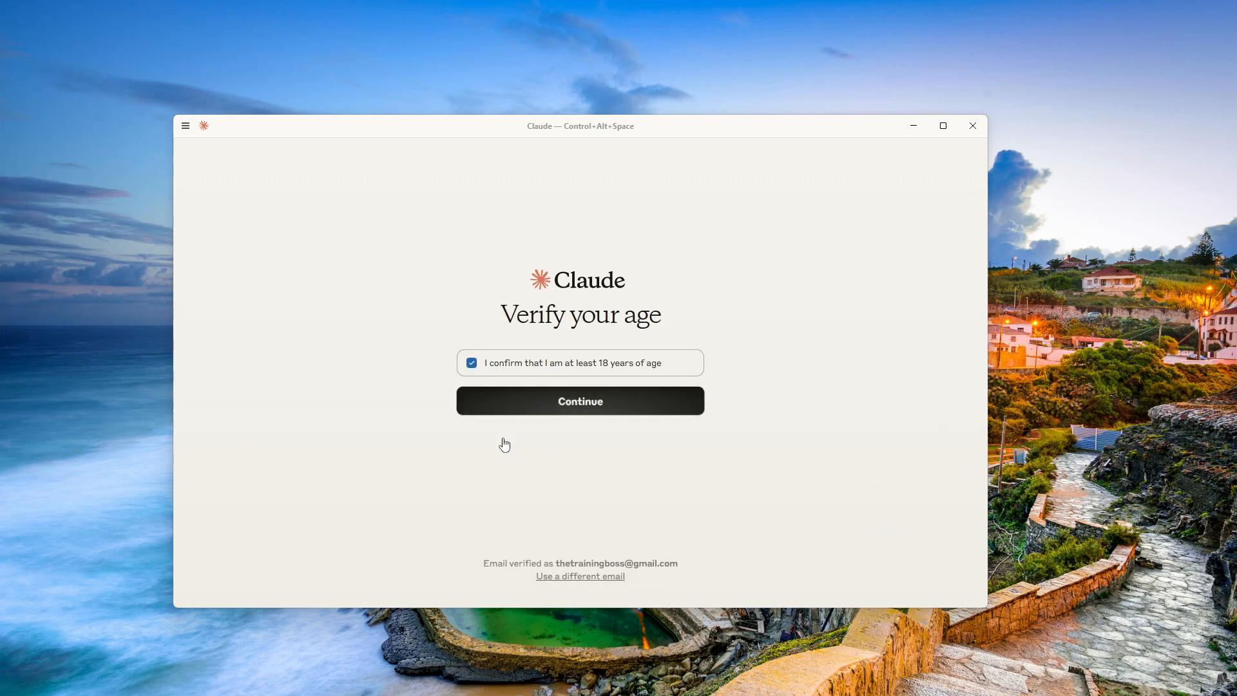
click(611, 394)
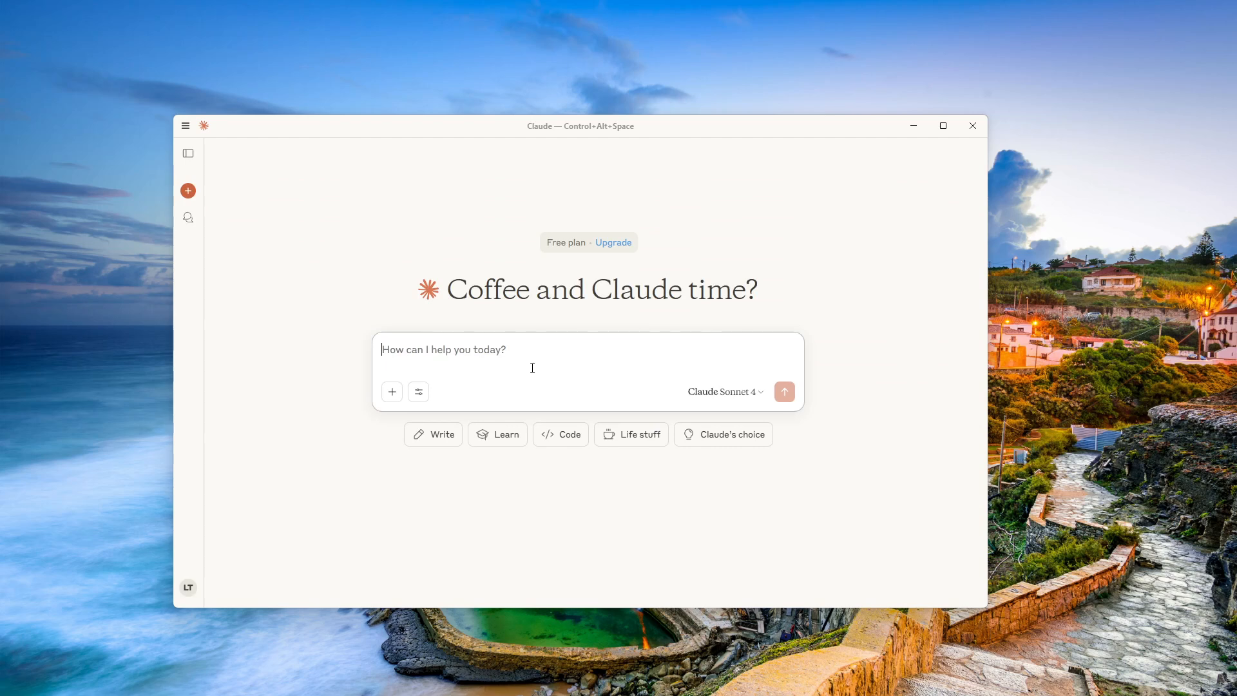
click(420, 393)
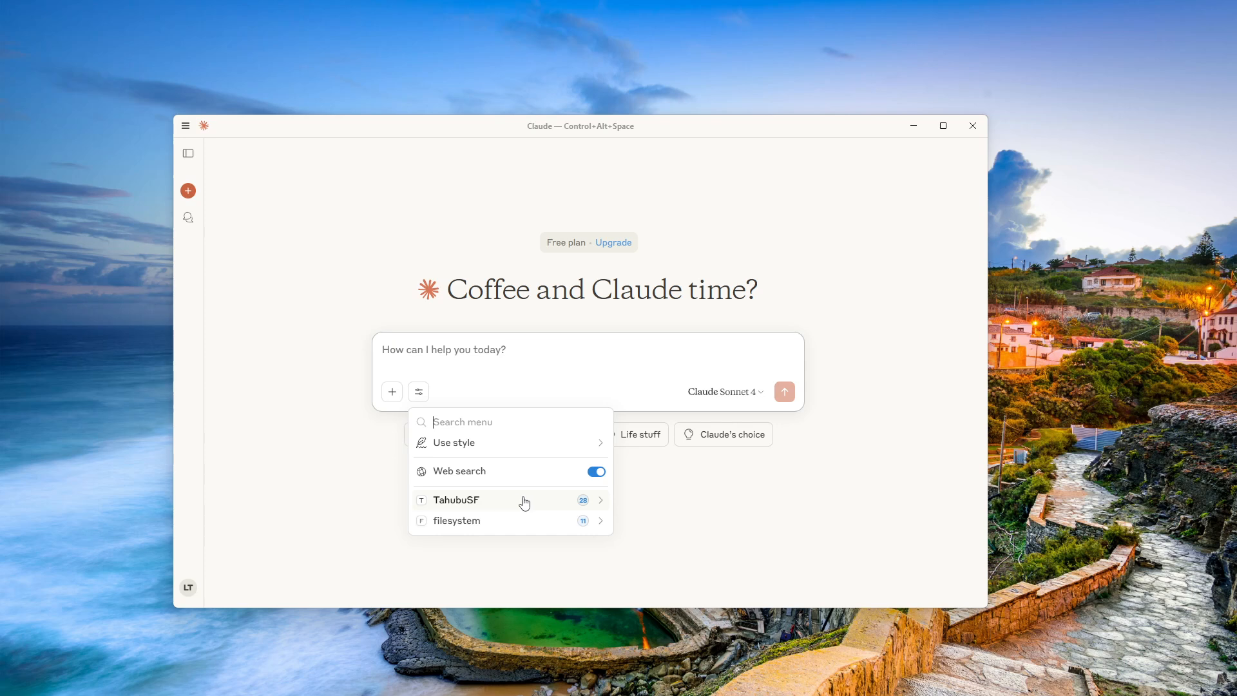
click(600, 501)
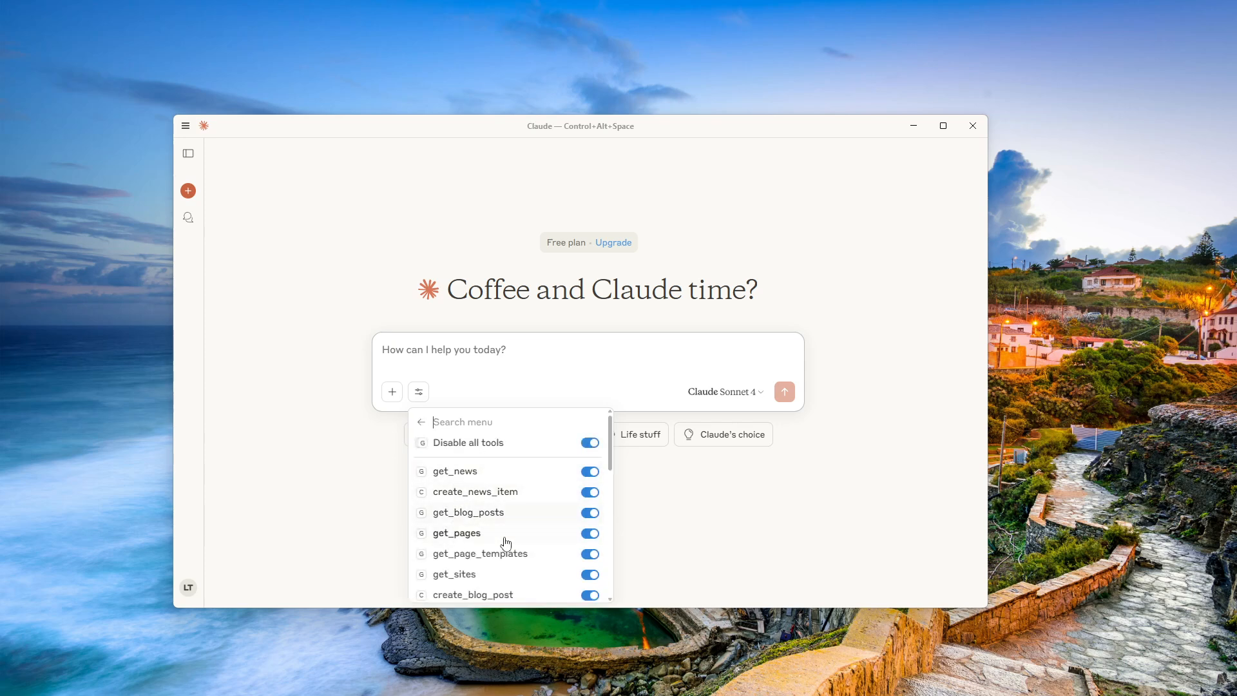
scroll(505, 544, down, 2)
scroll(506, 550, down, 5)
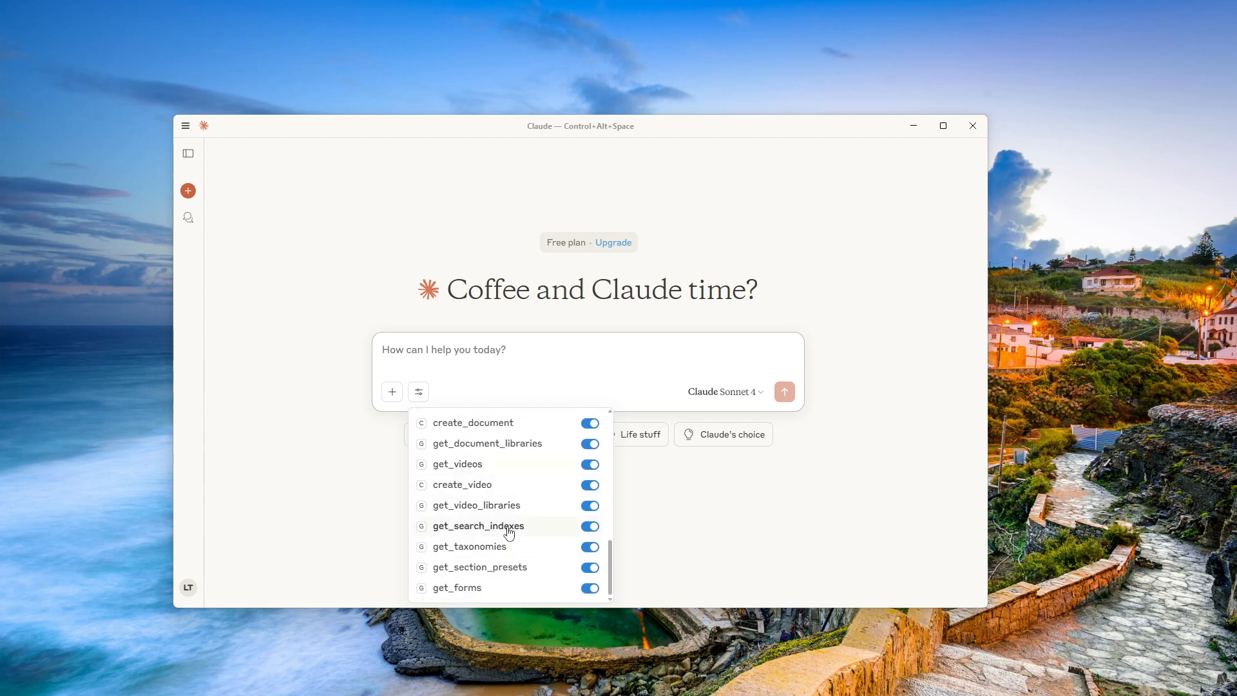
scroll(473, 567, up, 2)
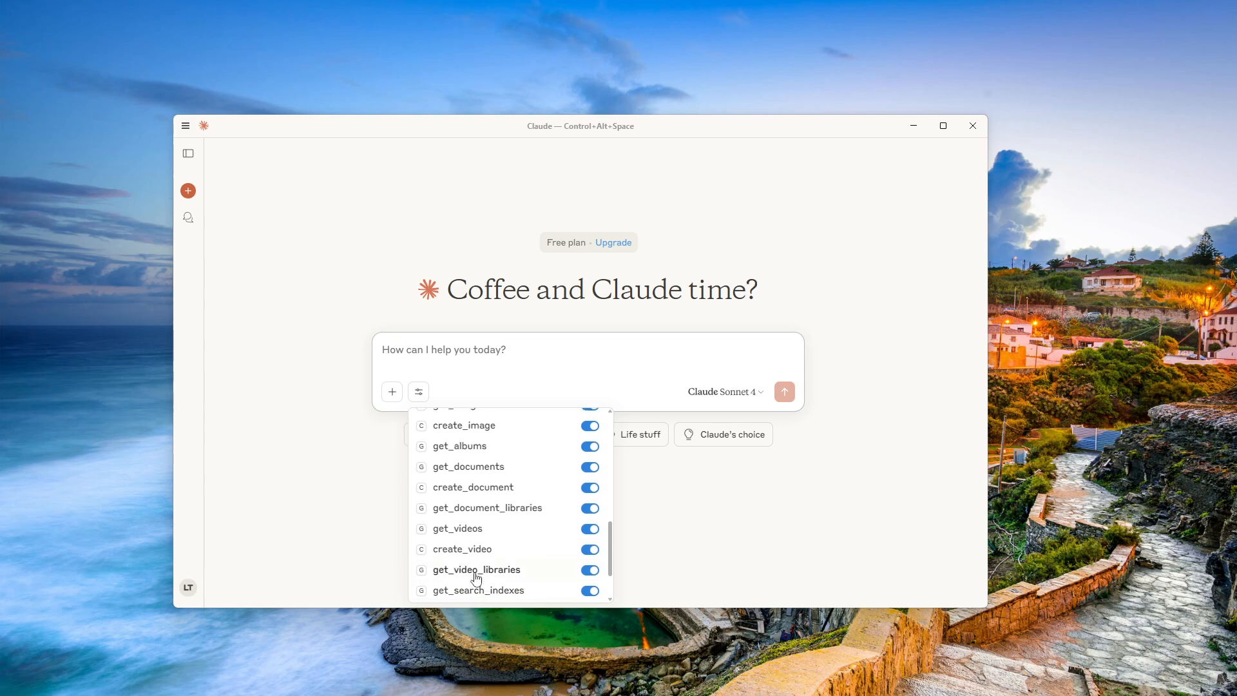
scroll(505, 488, up, 4)
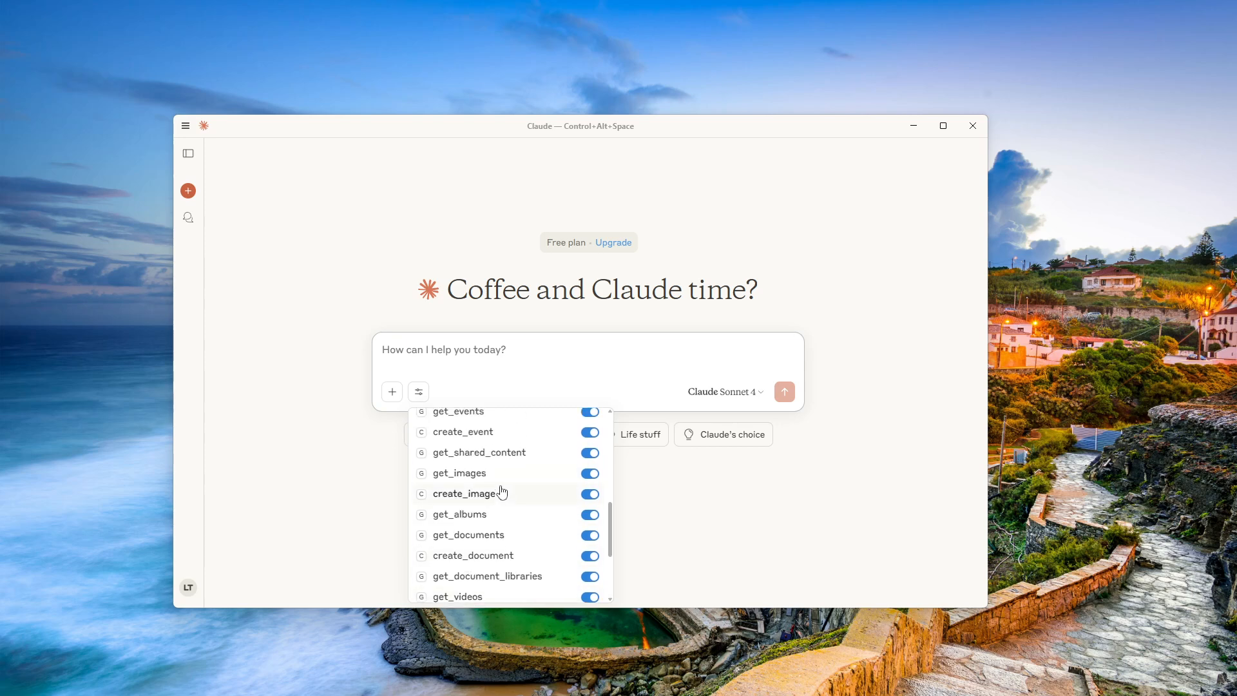
scroll(503, 489, up, 1)
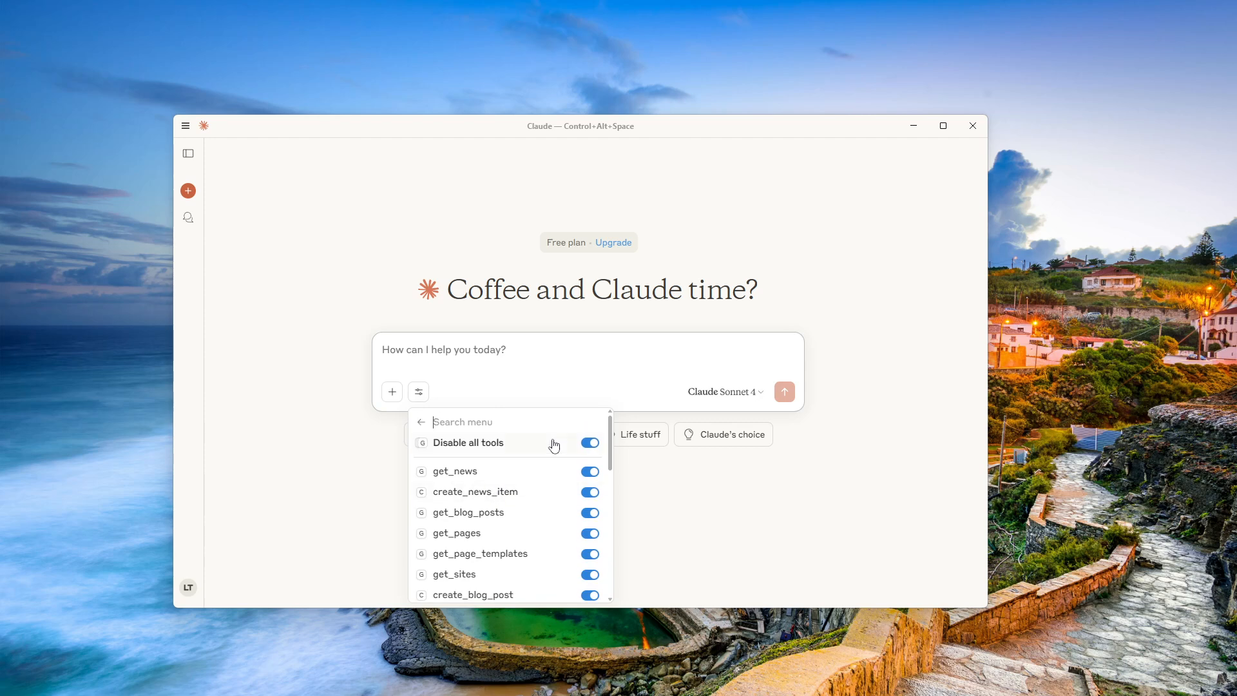
click(547, 359)
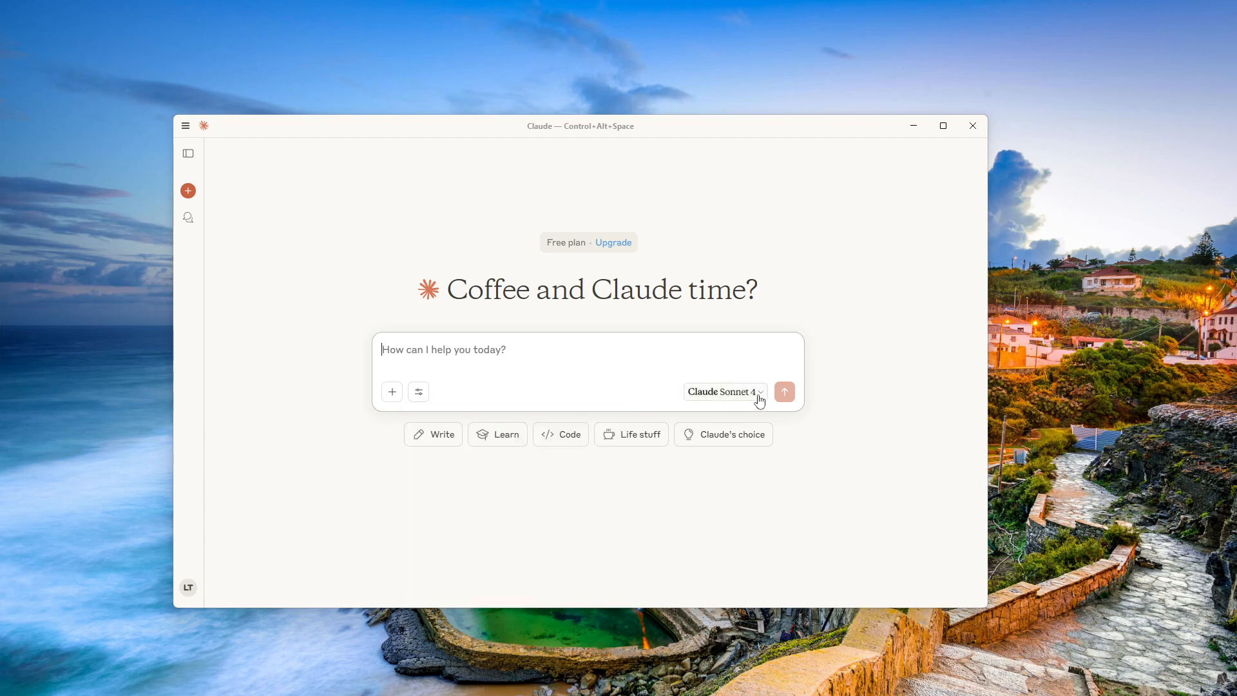
click(765, 399)
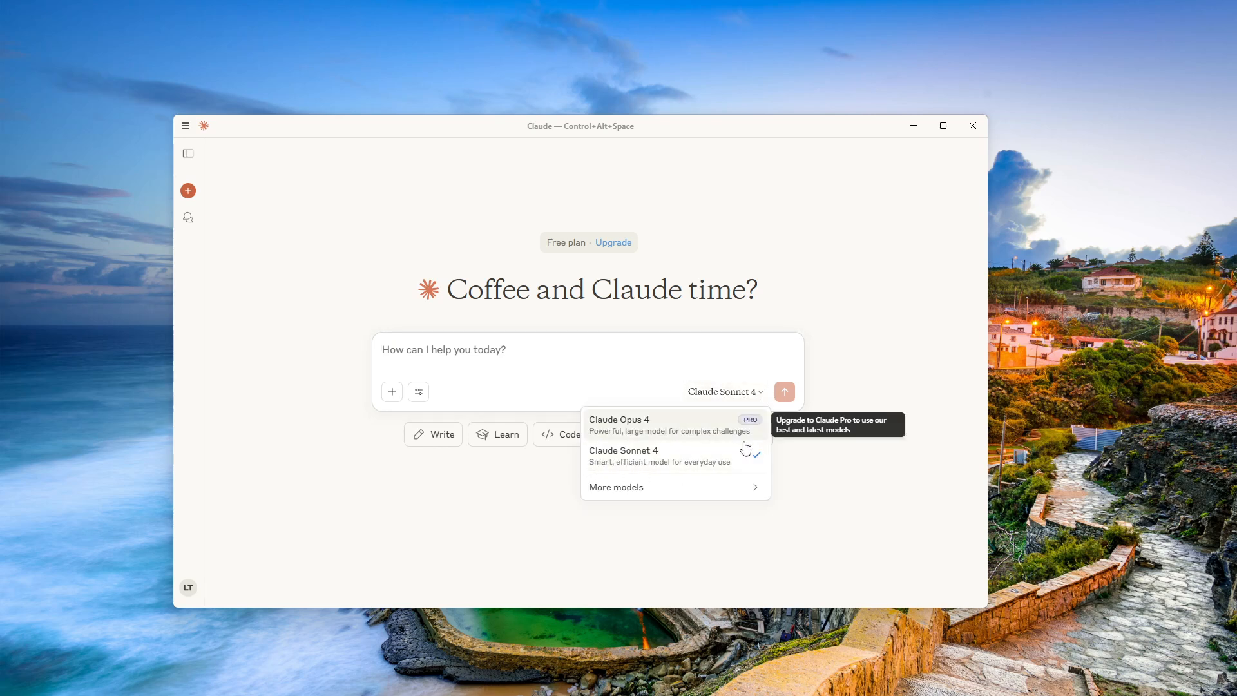
mouse_move(748, 488)
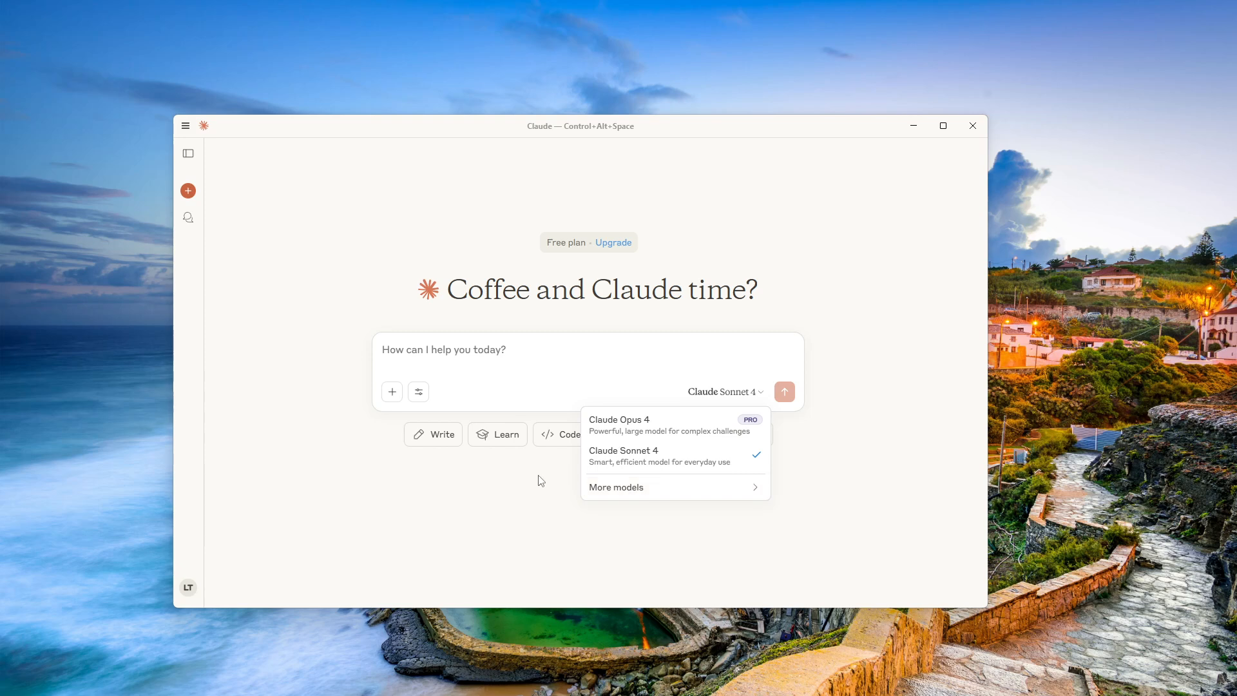
click(483, 354)
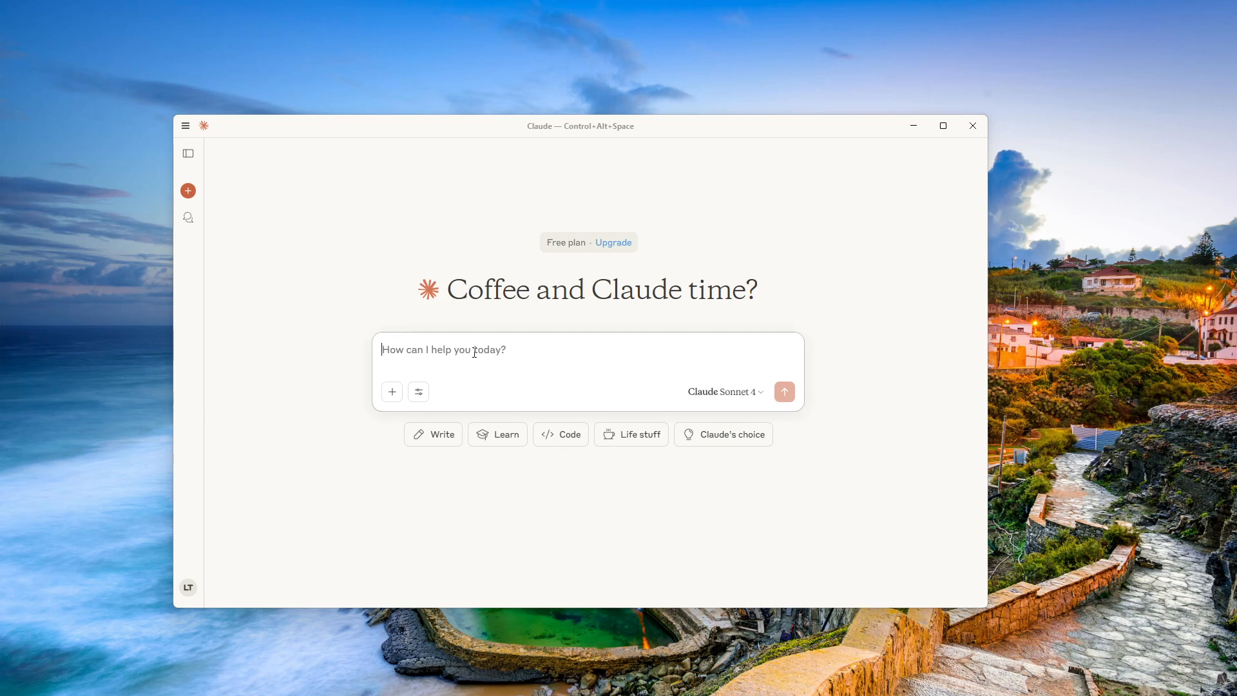
Ask "What was the last press release s published on the site?" and always allow get_news.
text(What was the last press release )
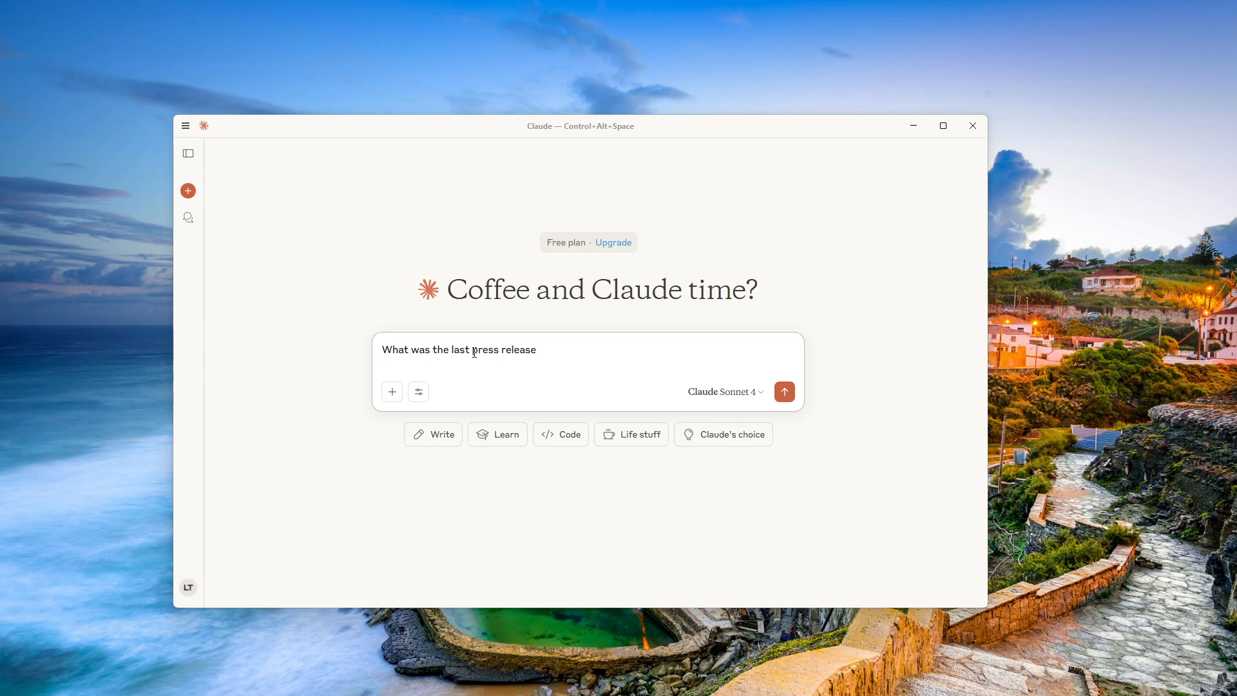
text(s published on the site)
text(?)
click(785, 393)
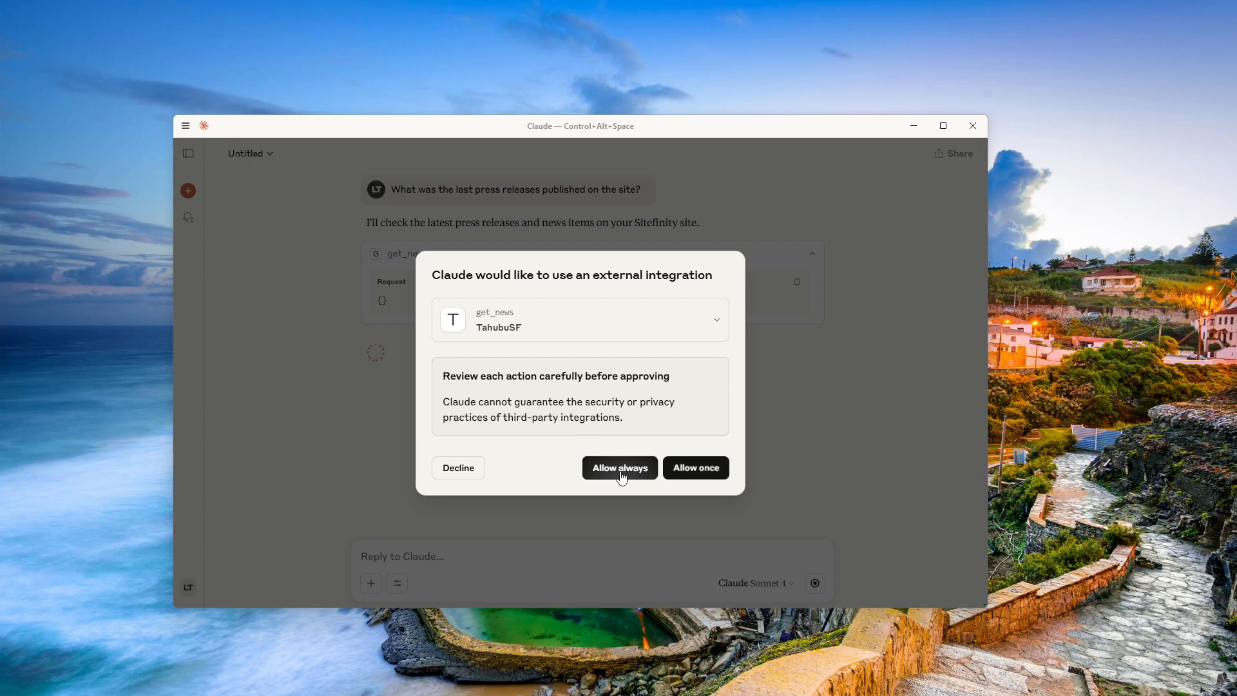
click(696, 474)
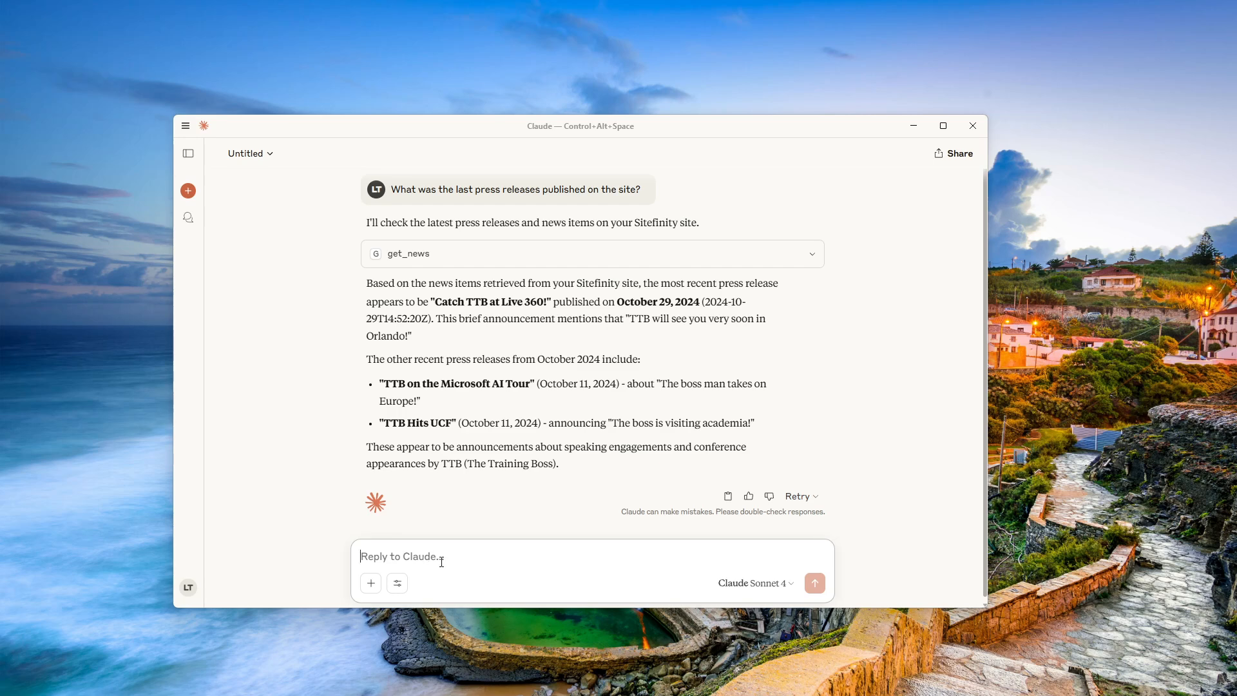
Send "Create a new press release that talks about Apple WWDC conference that is current going".
text(Create a new pre)
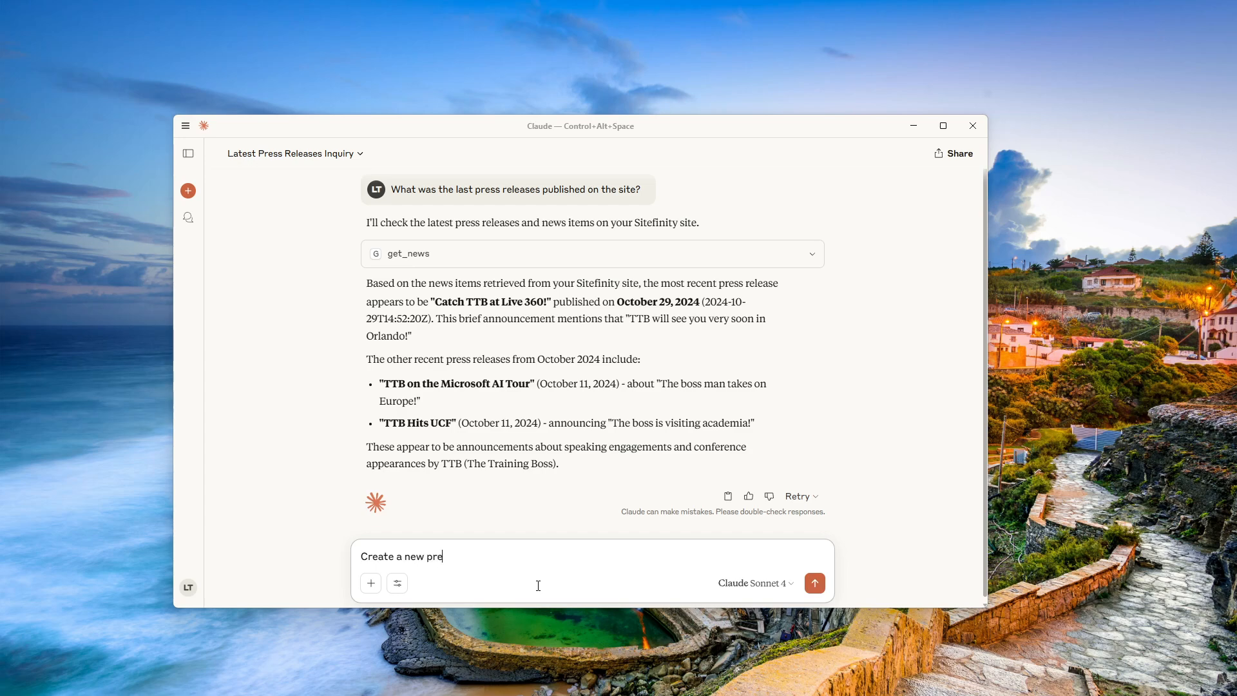
text(ss rele)
text(ase that talks about Apple)
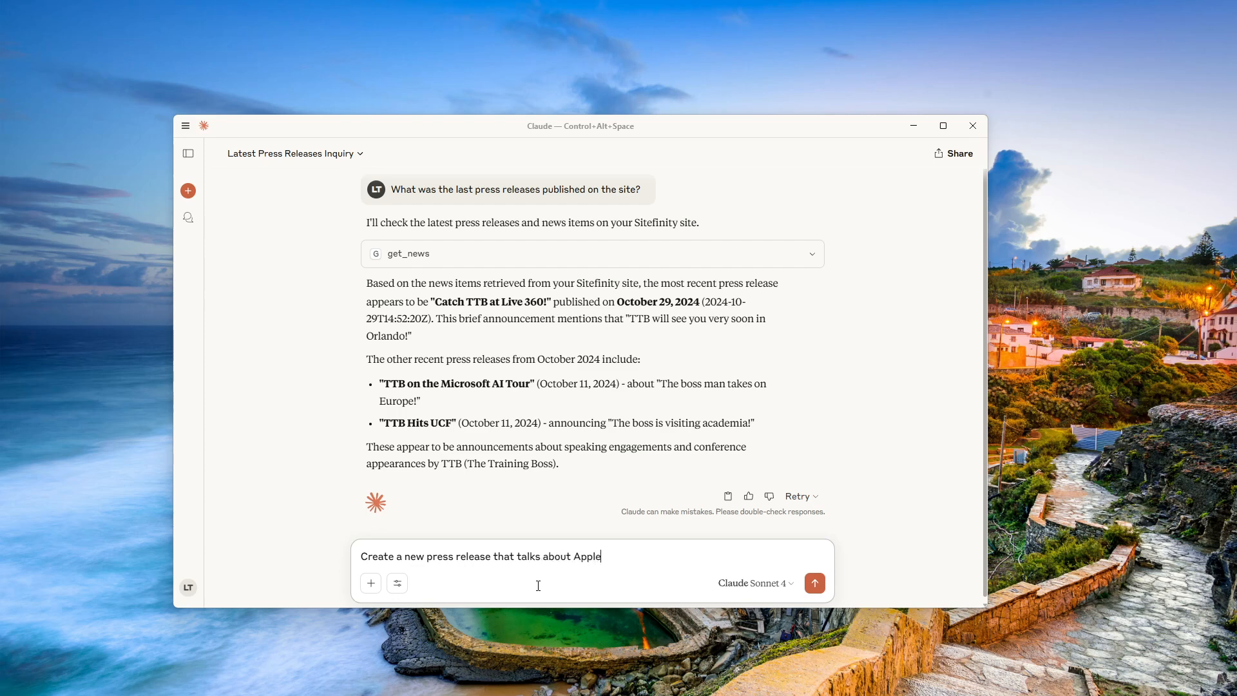
text( WWDC conference that is curr)
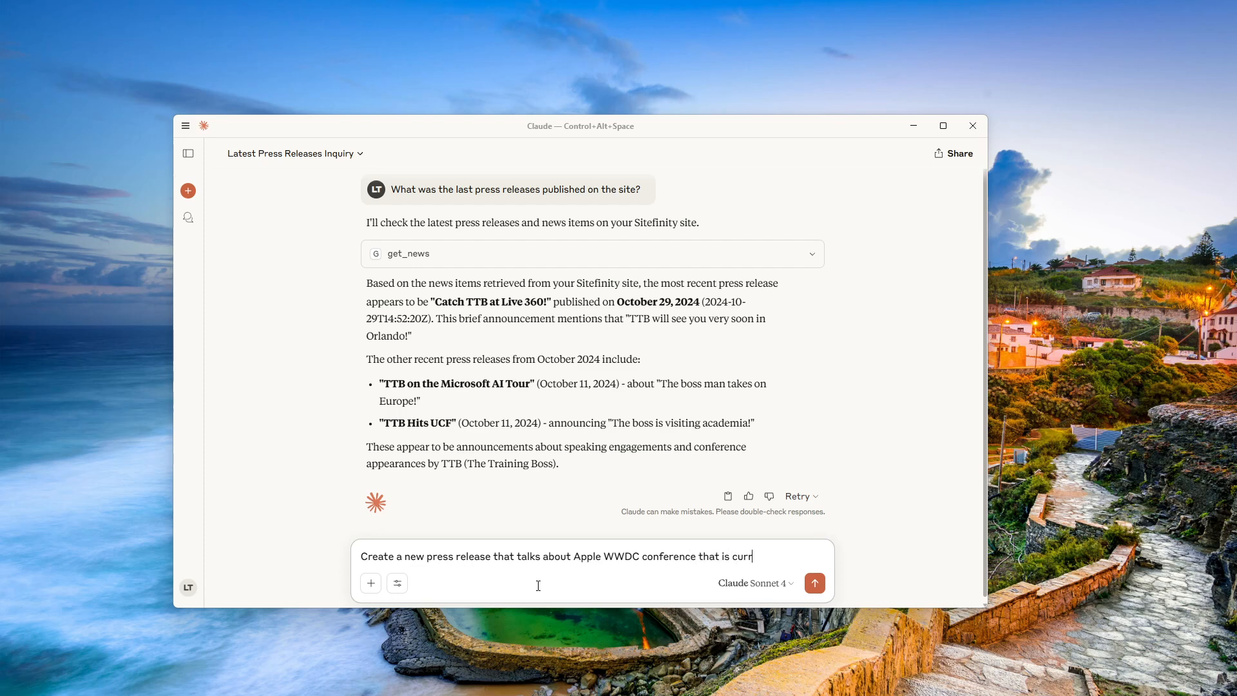
text(ent going?)
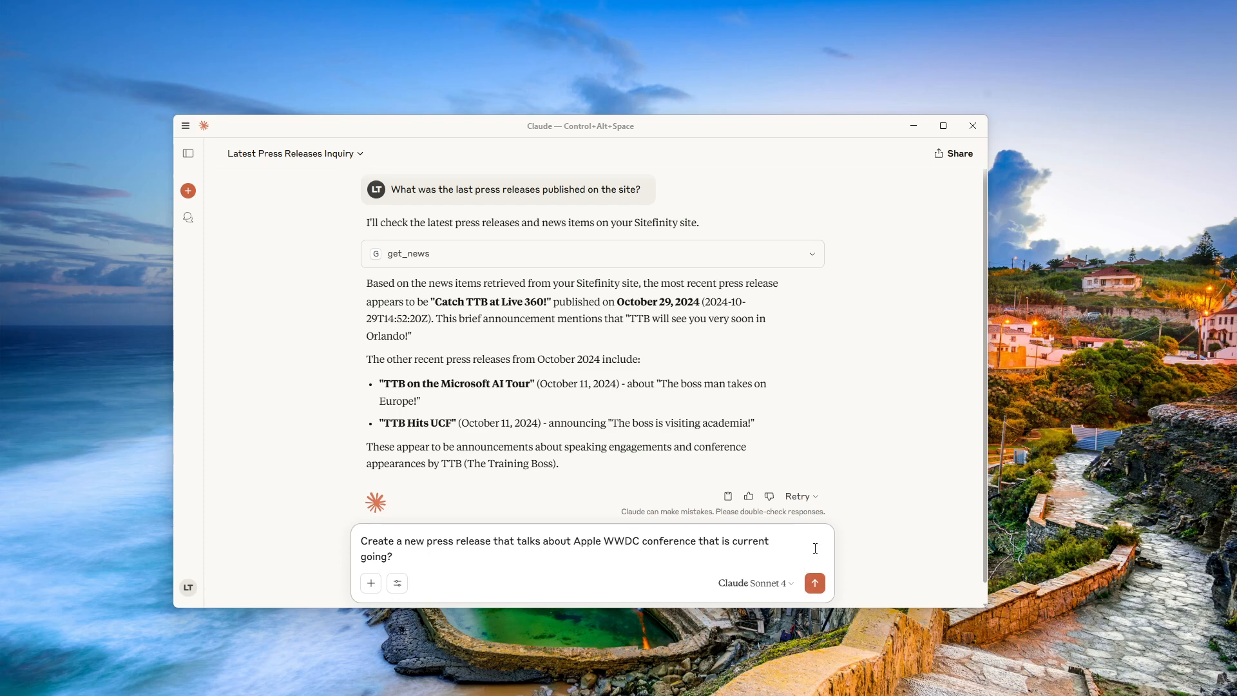
click(815, 583)
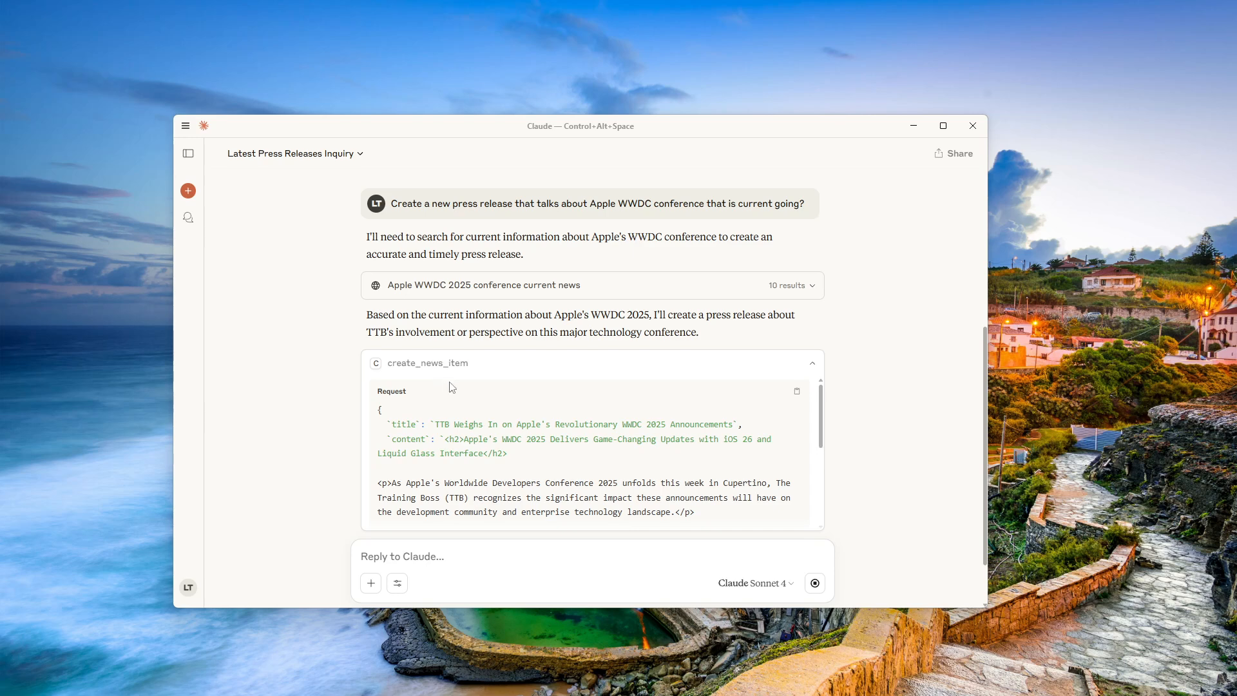
scroll(449, 387, down, 1)
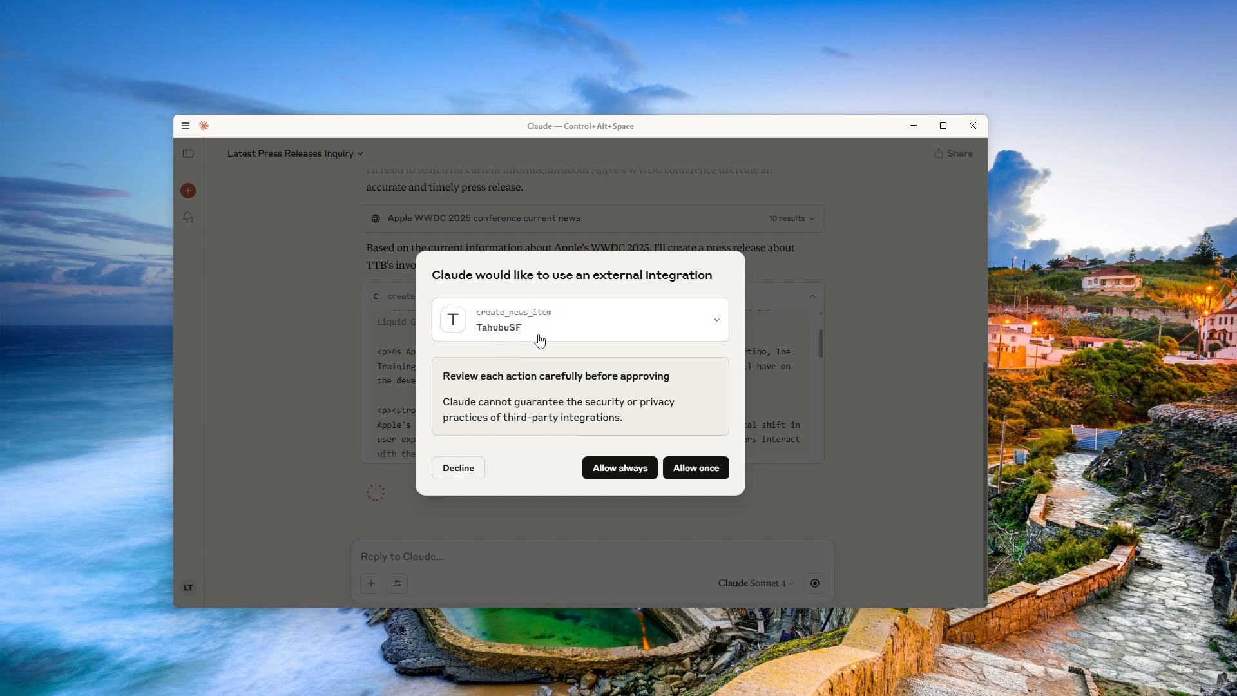
Allow create_news_item once, collapse its details, and read Claude's draft-saved confirmation.
click(693, 465)
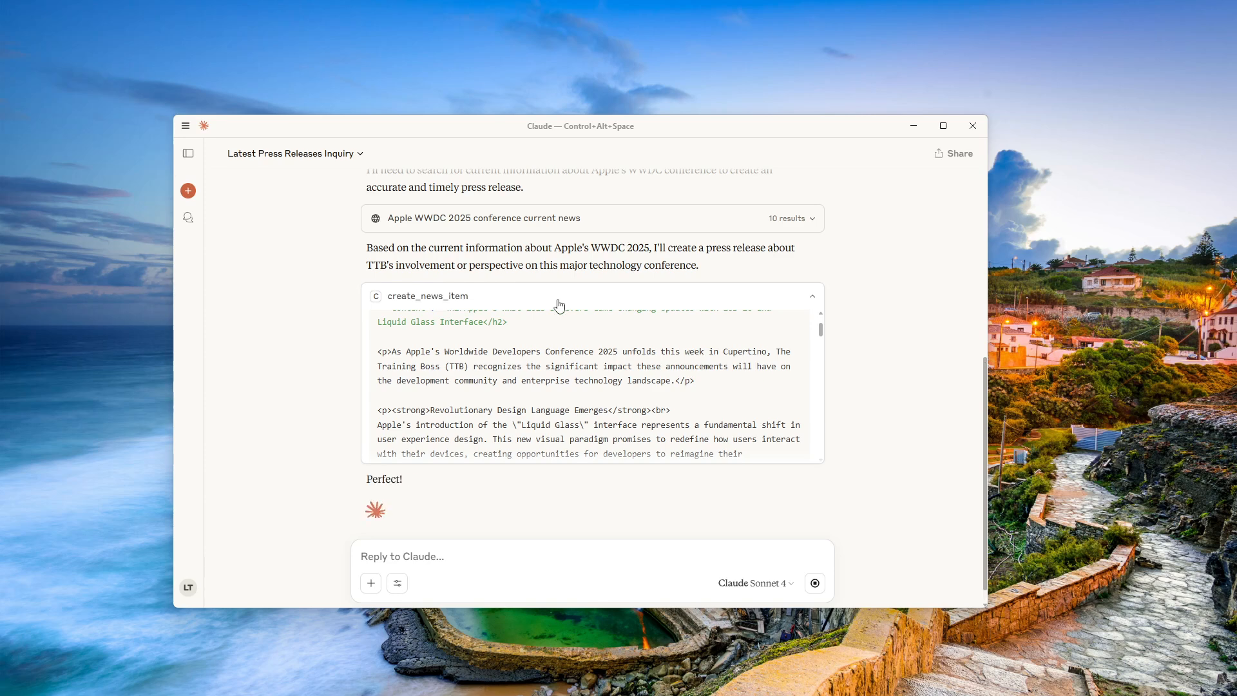
click(640, 292)
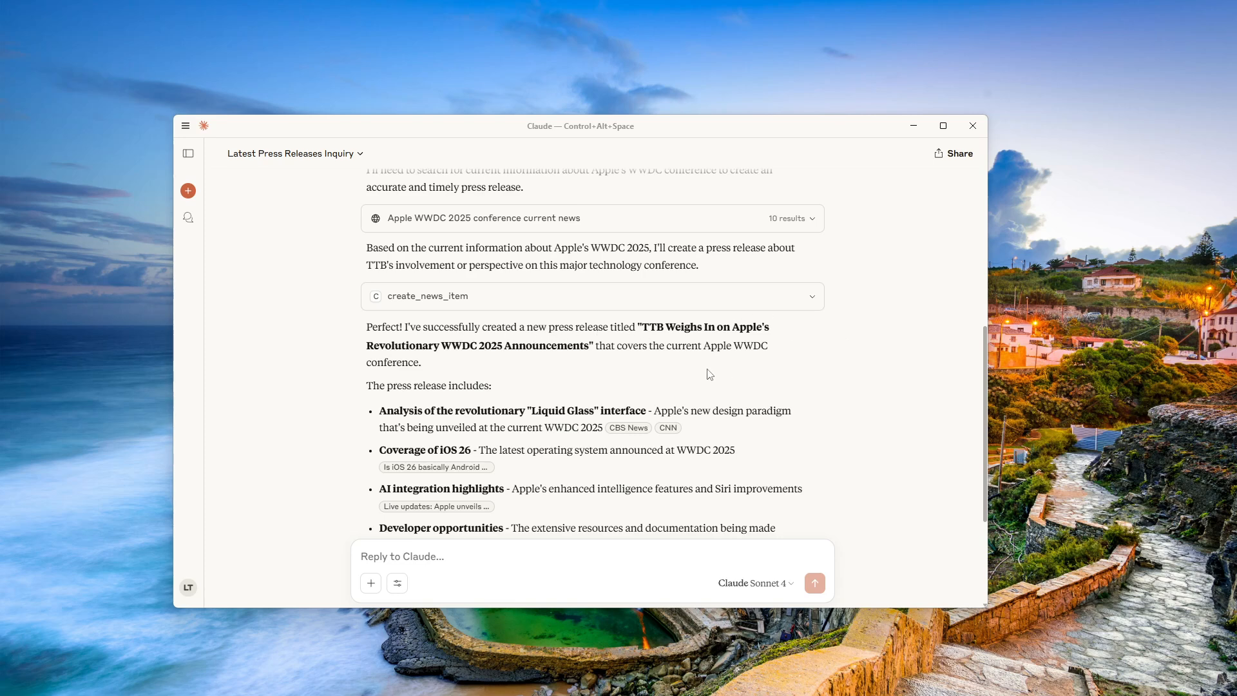
scroll(415, 399, down, 1)
scroll(415, 399, down, 5)
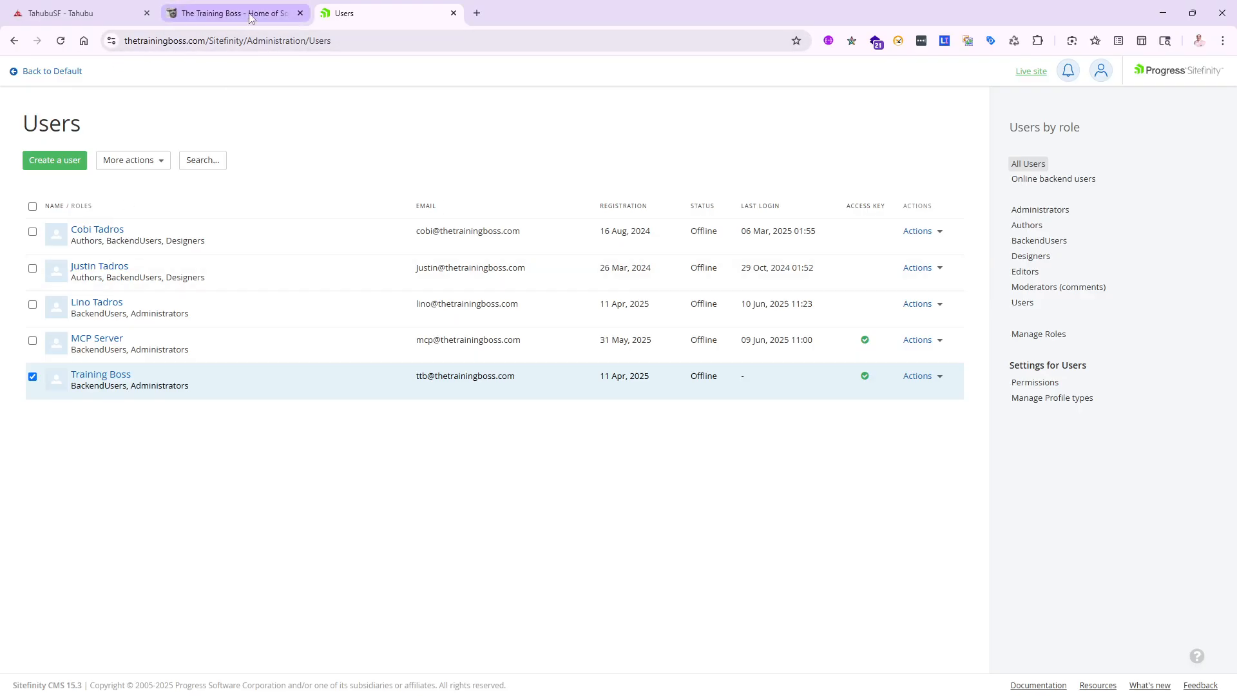
Open the "TTB Weighs In" WWDC 2025 draft under Content > News, then minimize the browser.
click(56, 73)
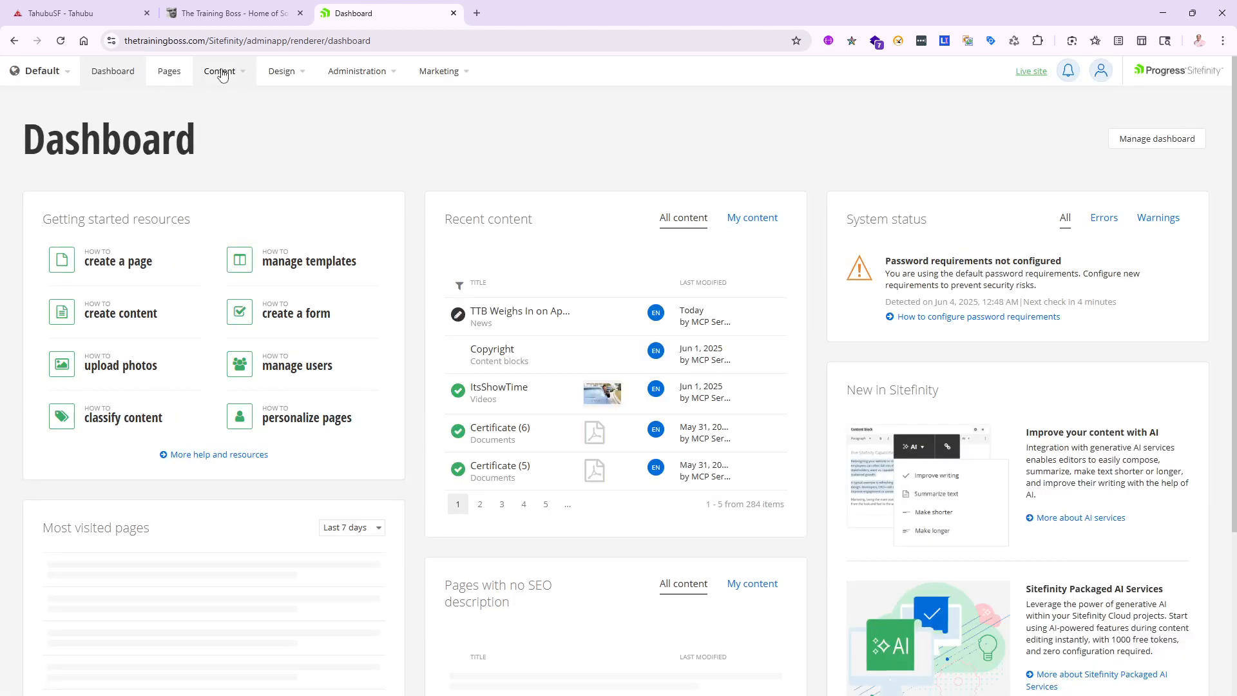
click(223, 73)
click(227, 138)
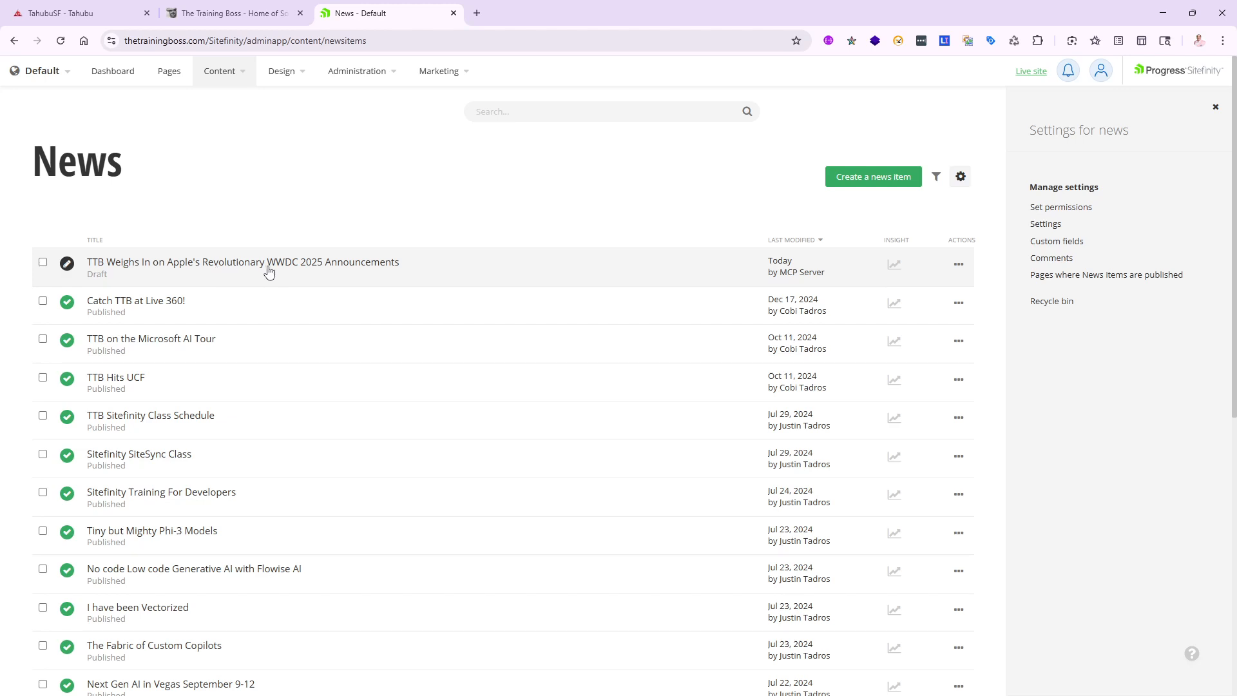
click(310, 262)
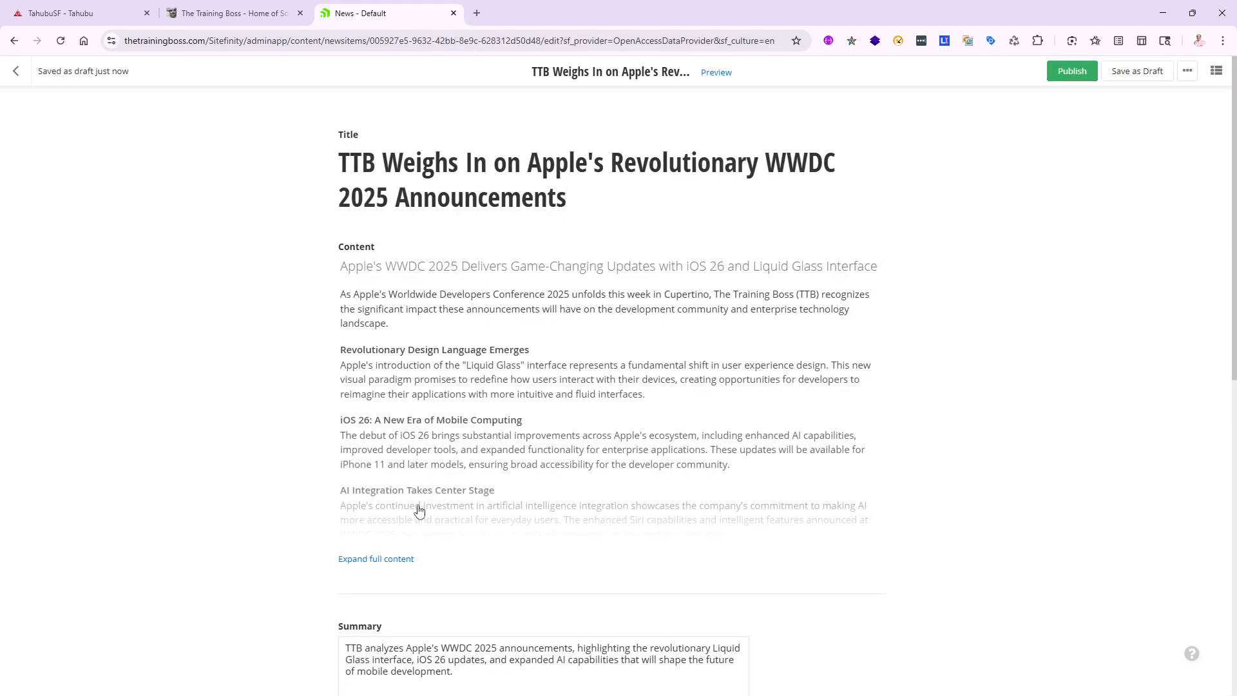
scroll(419, 510, down, 3)
scroll(387, 506, up, 3)
click(1163, 13)
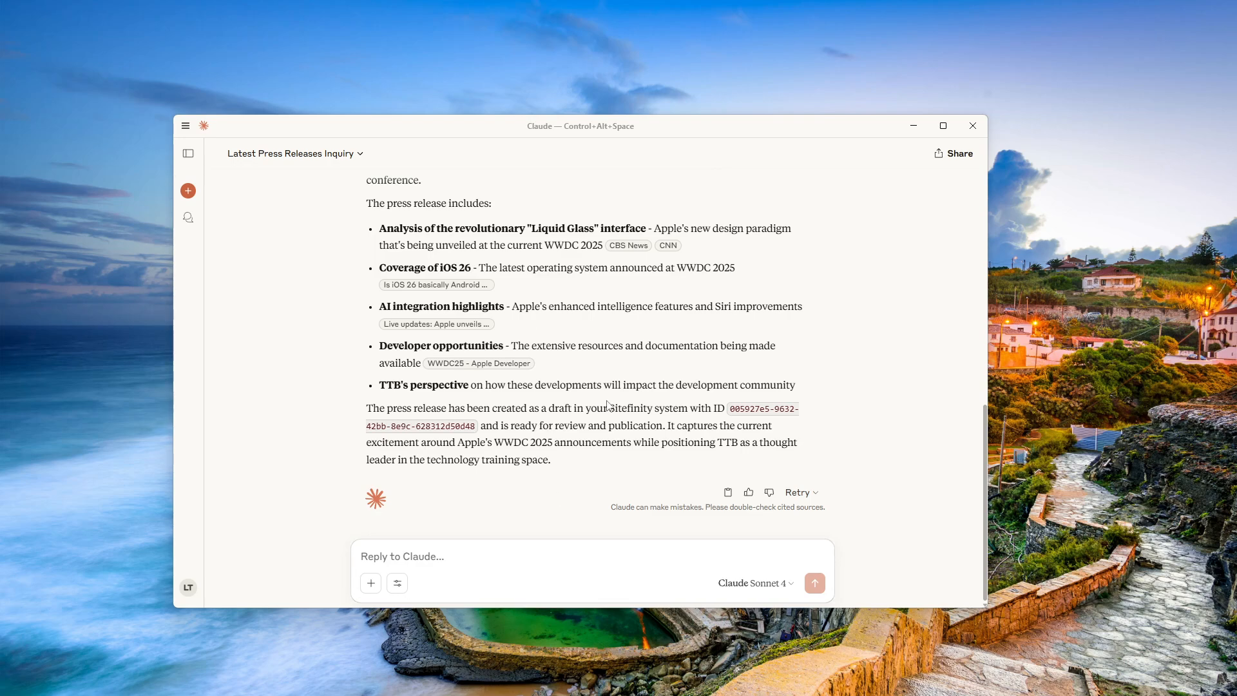
Scroll back up through Claude's conversation to reread the WWDC draft confirmation.
scroll(556, 451, up, 10)
scroll(594, 397, up, 1)
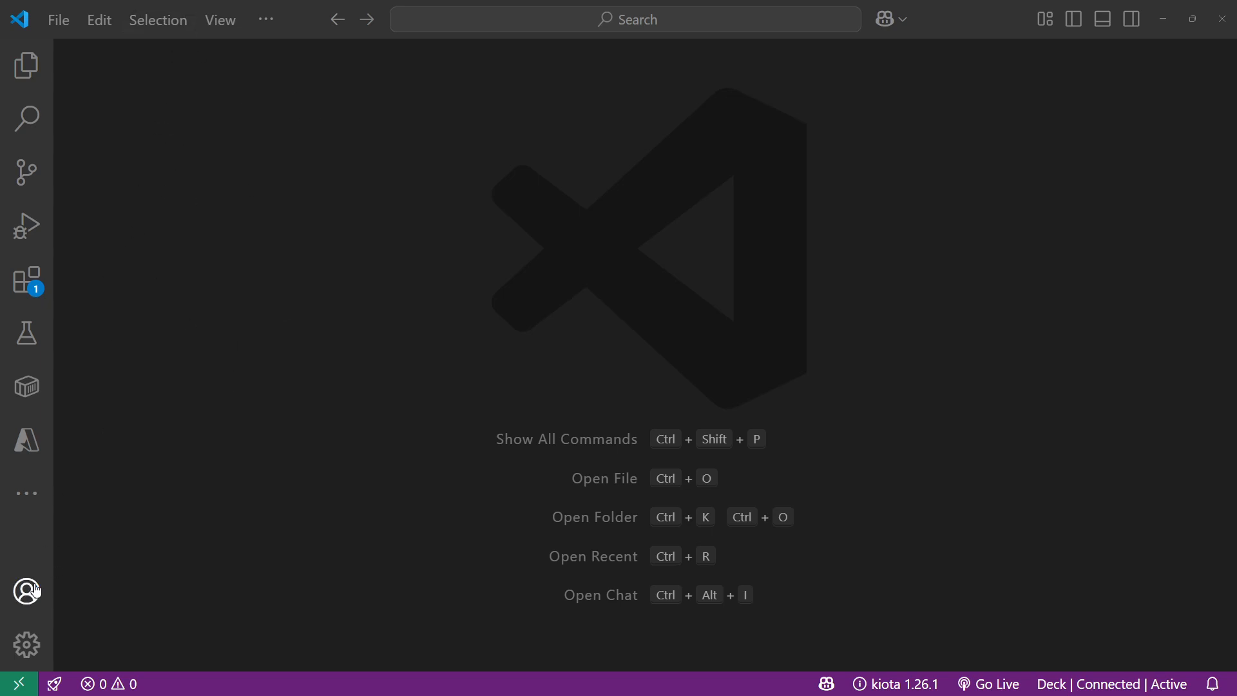
Search the VS Code settings for 'mcp' and open its settings.json entry.
click(27, 645)
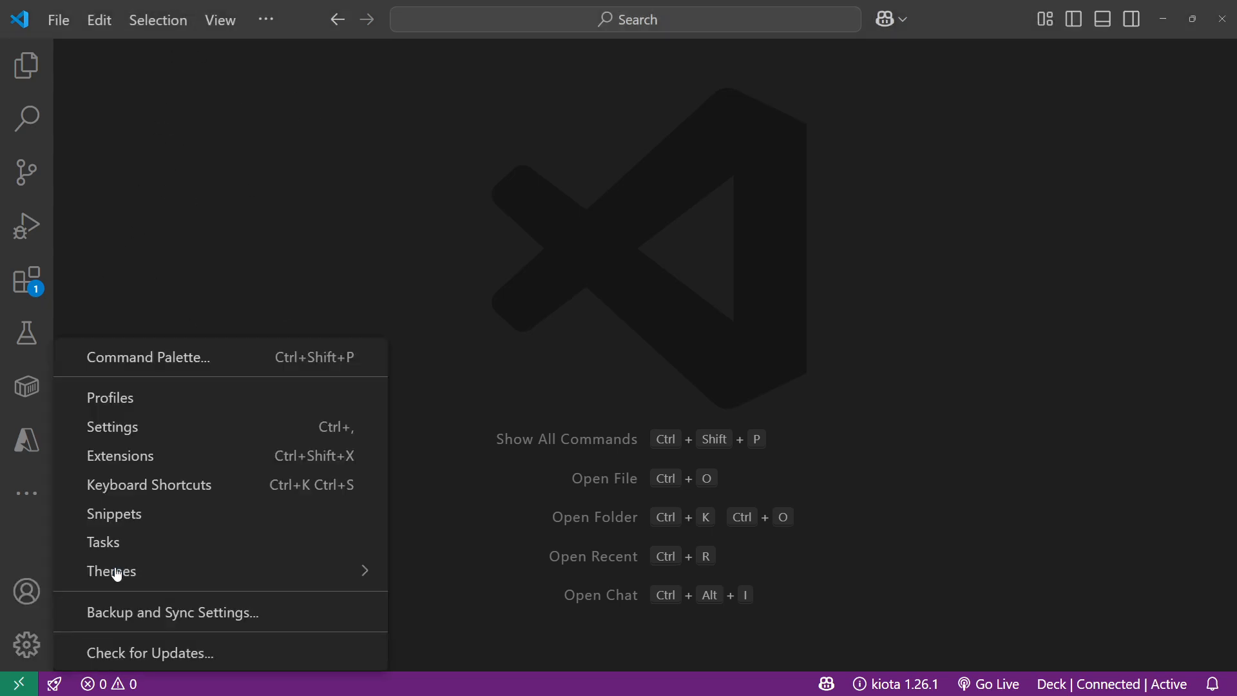
click(127, 427)
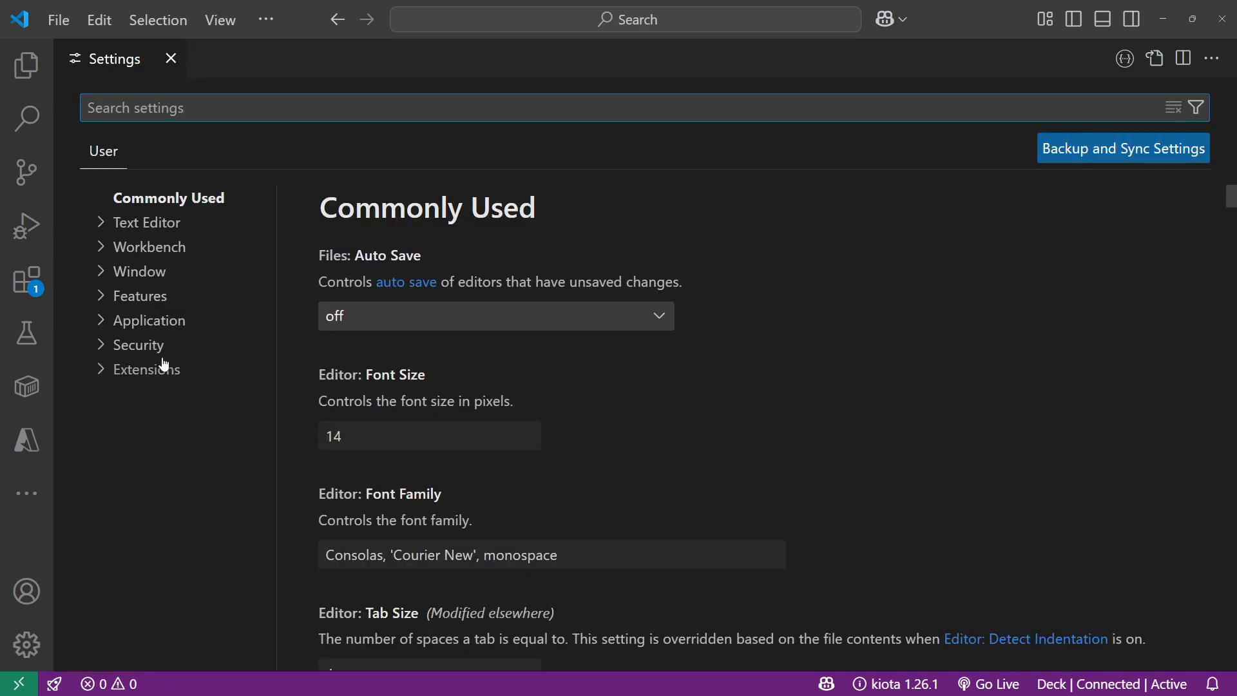
text(mcp)
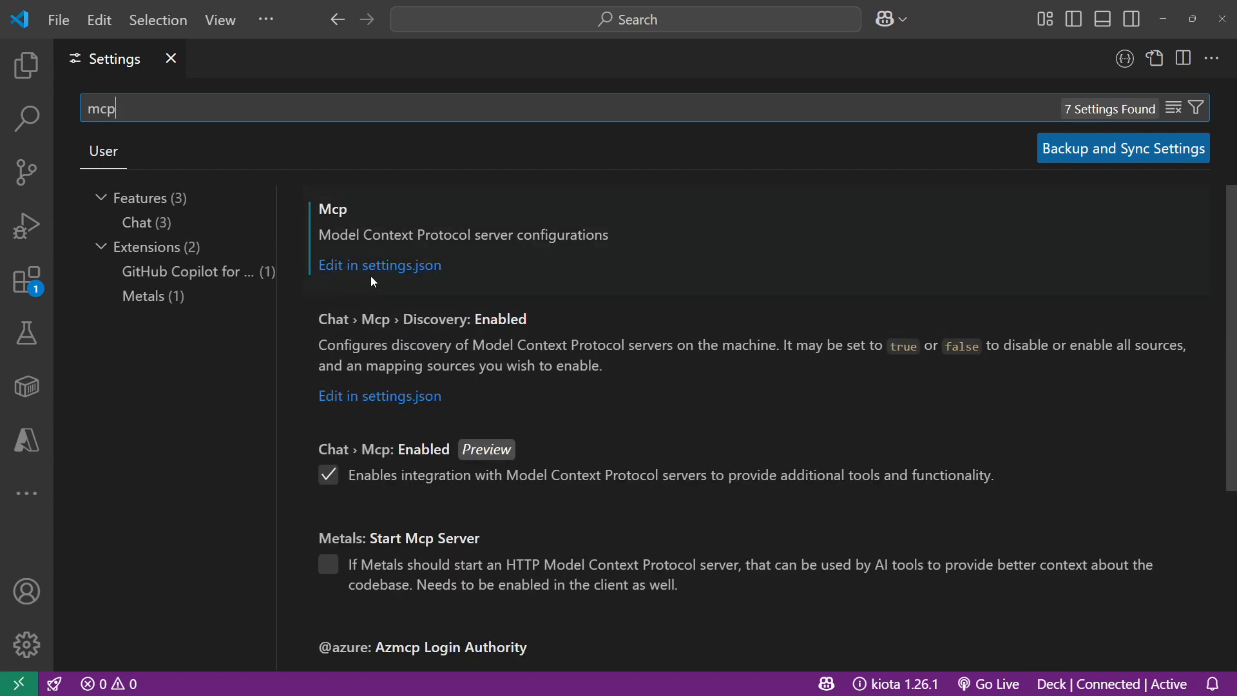
click(380, 267)
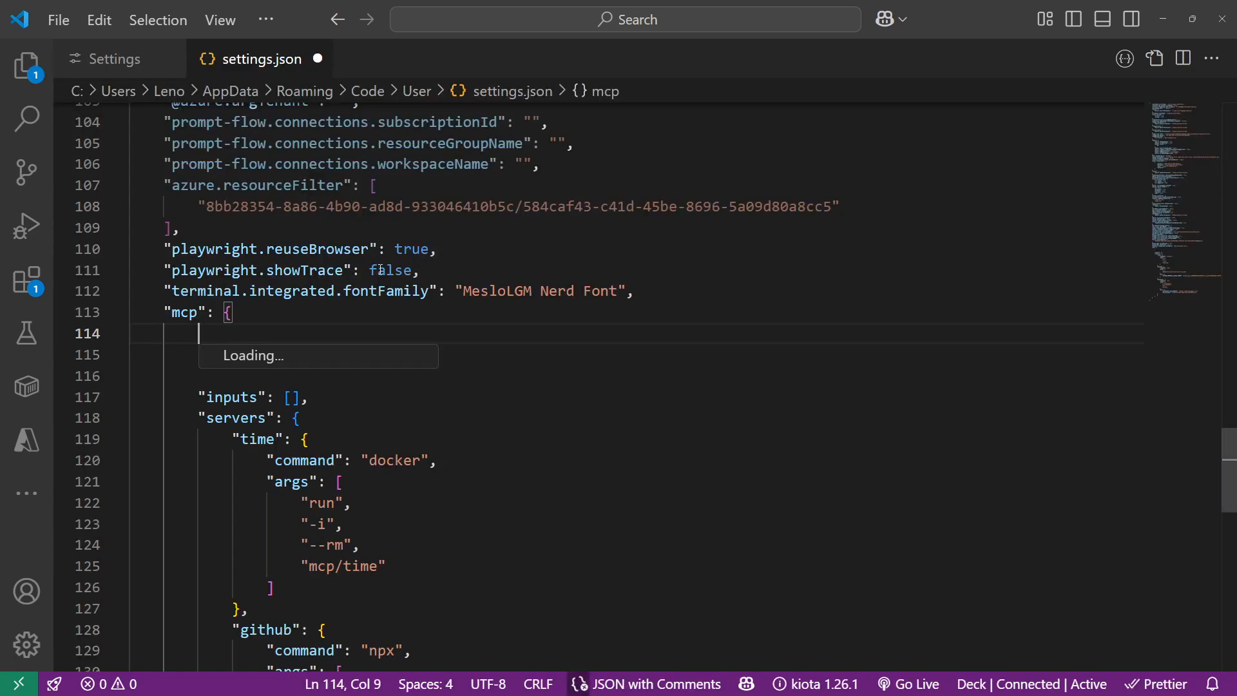
click(489, 249)
Scroll through the time, github and TahubuSF MCP server entries in settings.json.
scroll(600, 386, down, 3)
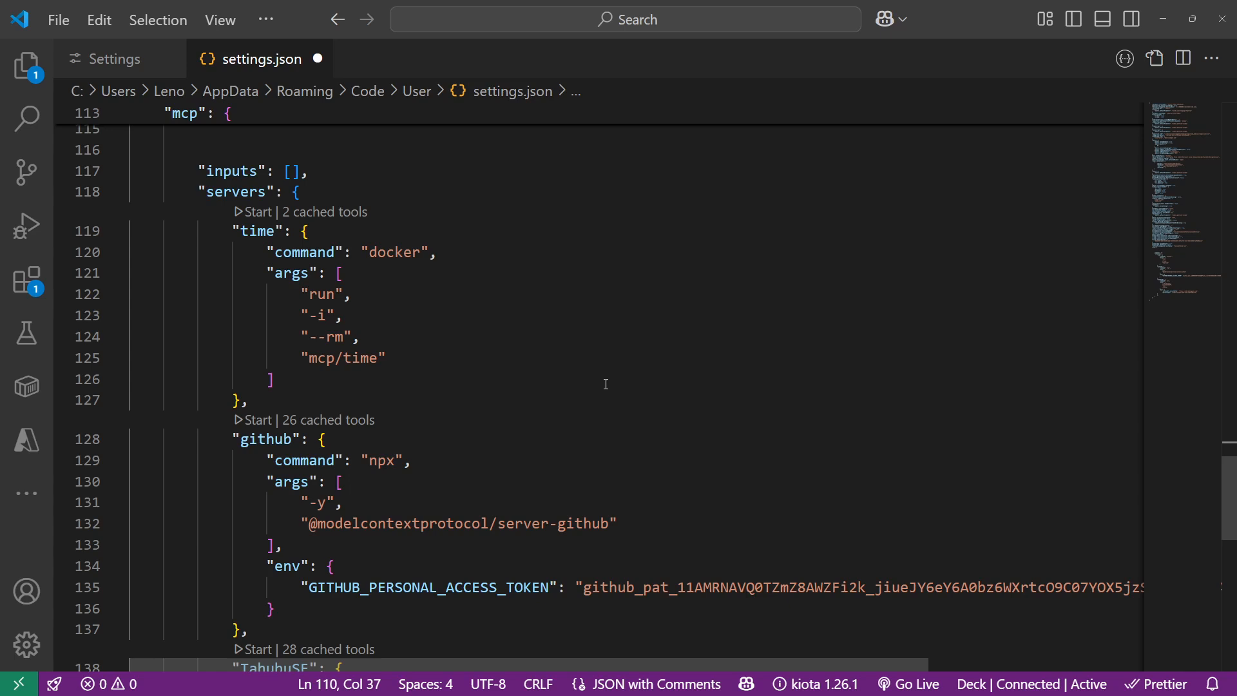
scroll(606, 384, down, 3)
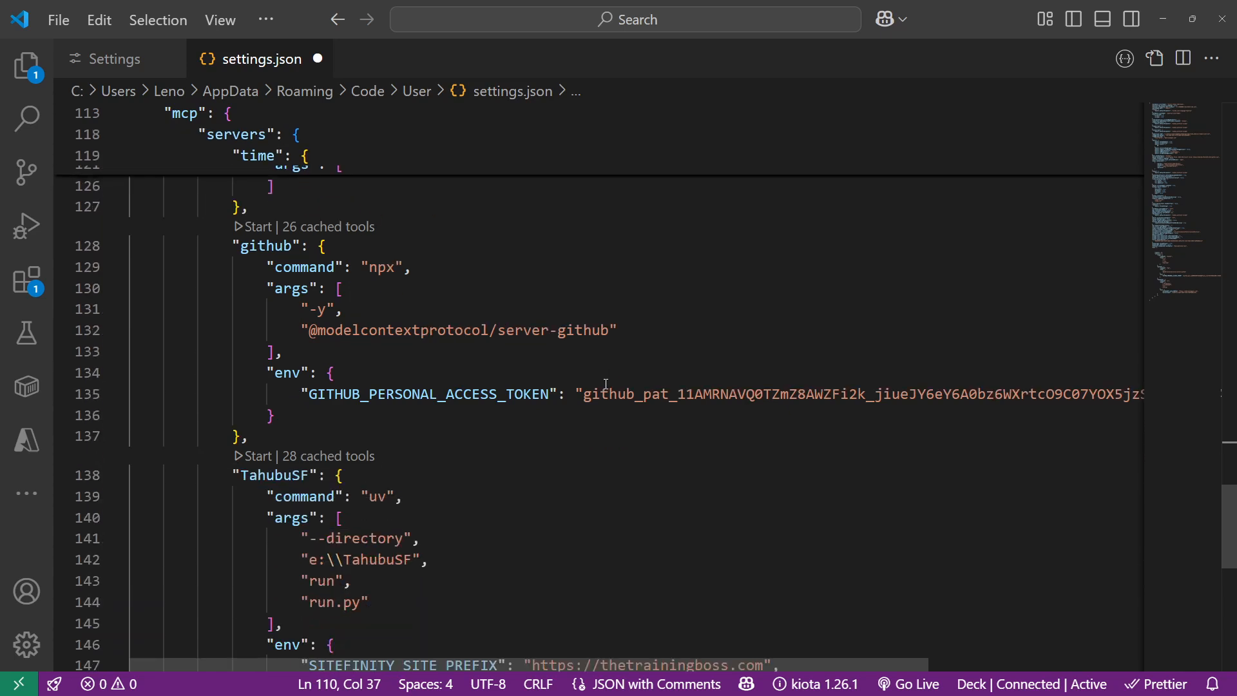
scroll(270, 249, up, 5)
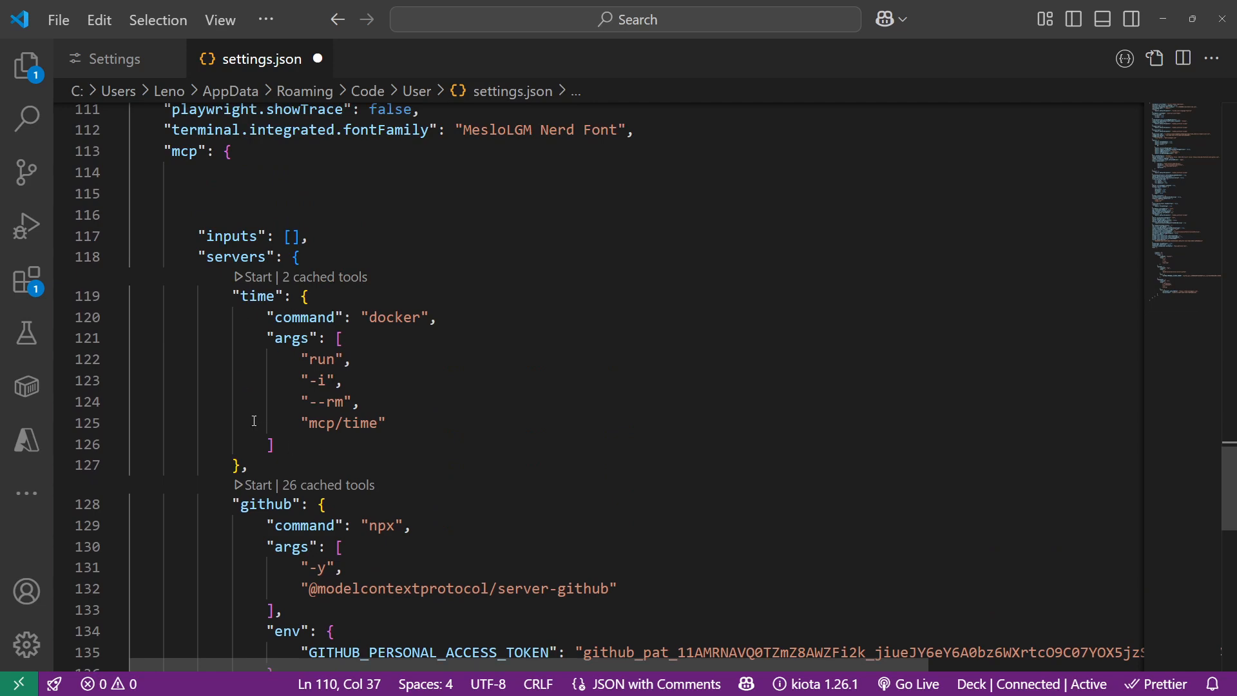
scroll(254, 421, down, 2)
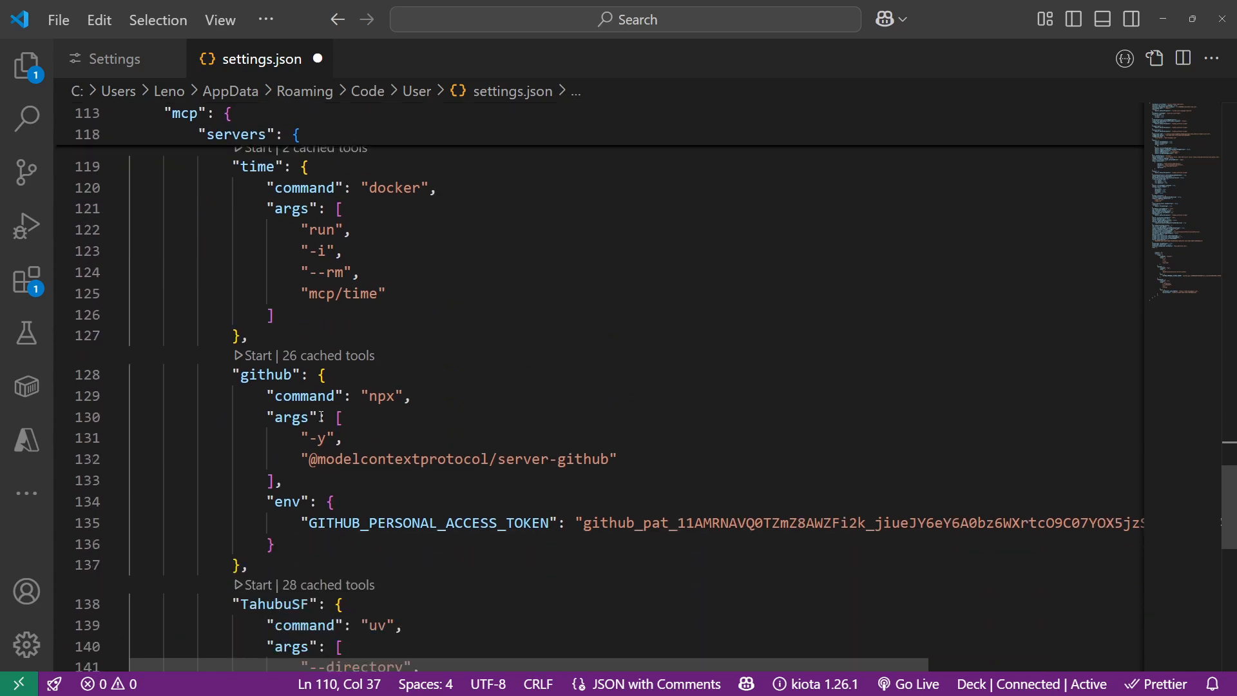
scroll(439, 458, down, 2)
scroll(415, 337, down, 4)
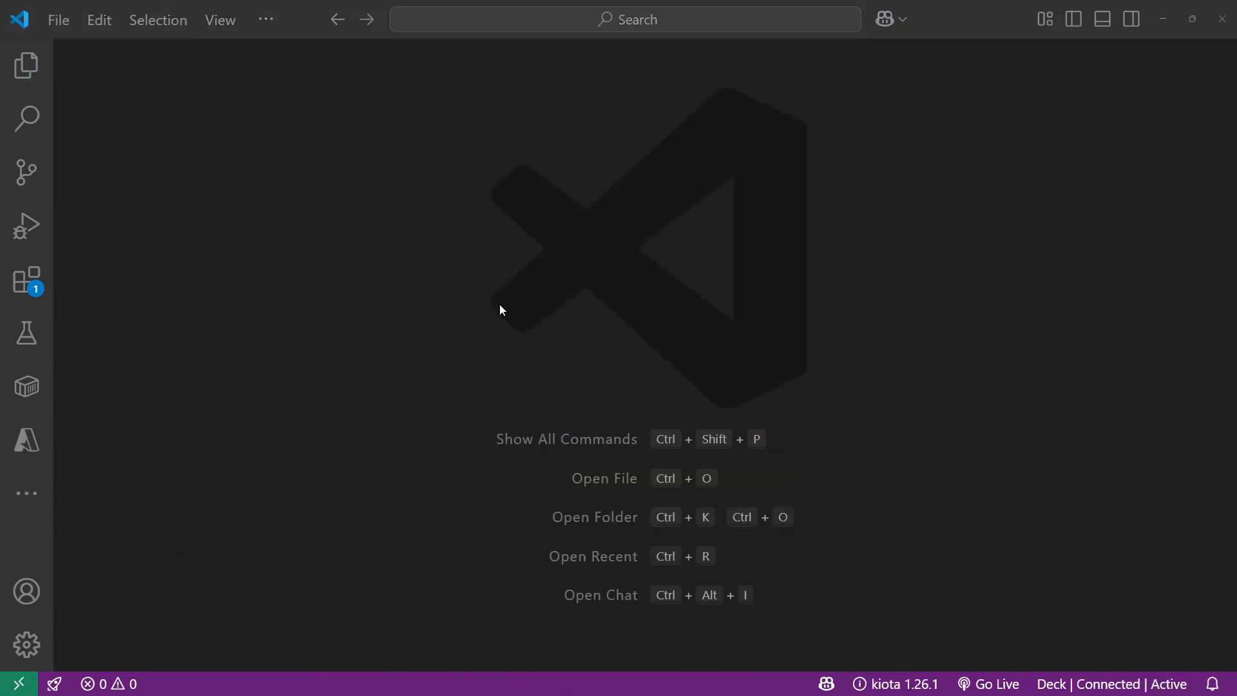
Open the Copilot chat panel, switch it to Agent mode and keep Claude Sonnet 4 selected.
click(913, 22)
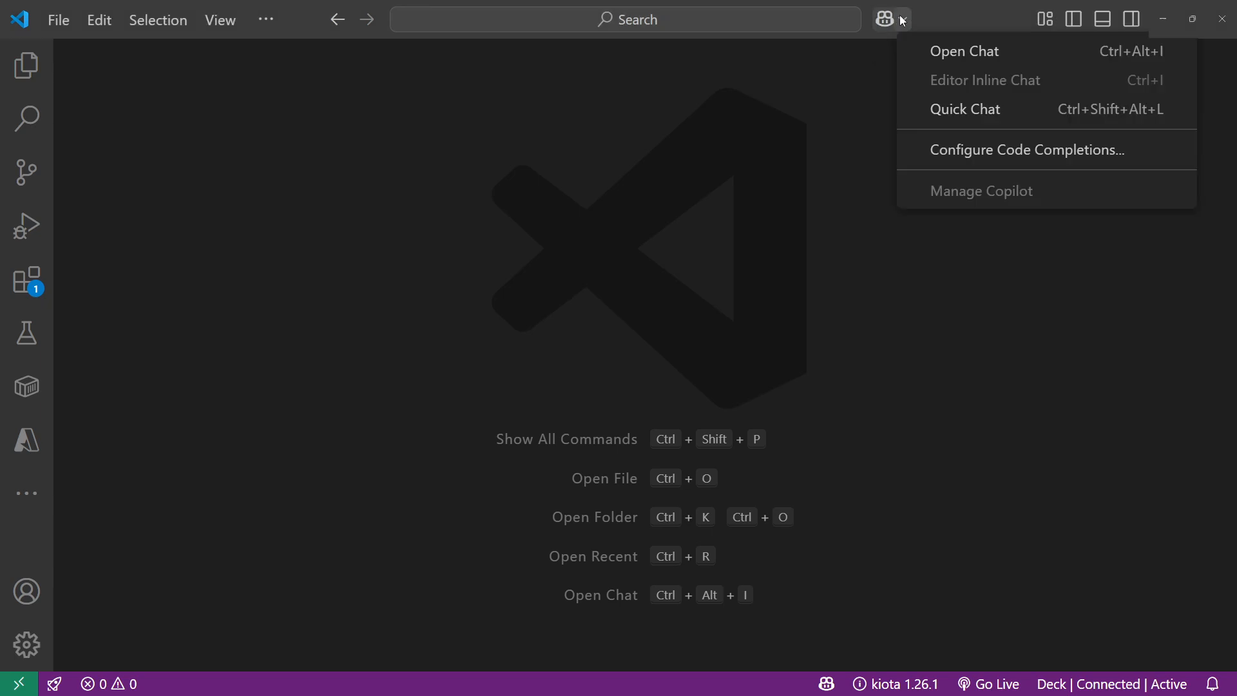
click(931, 51)
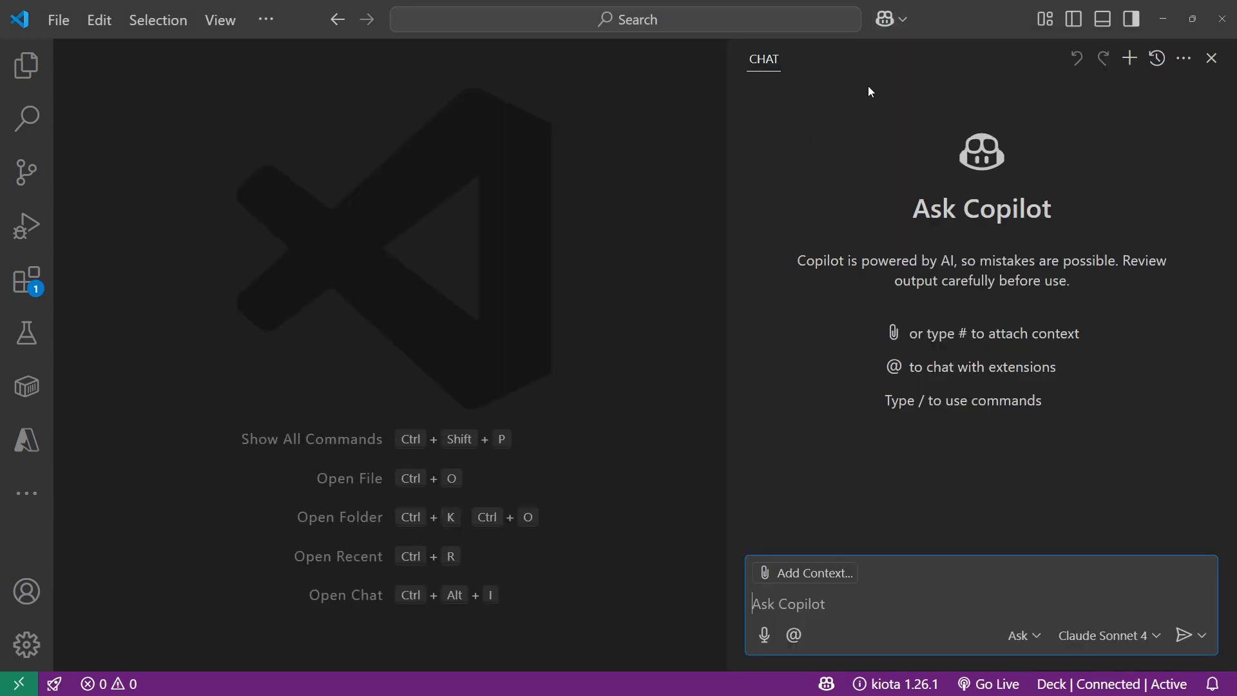
click(1037, 636)
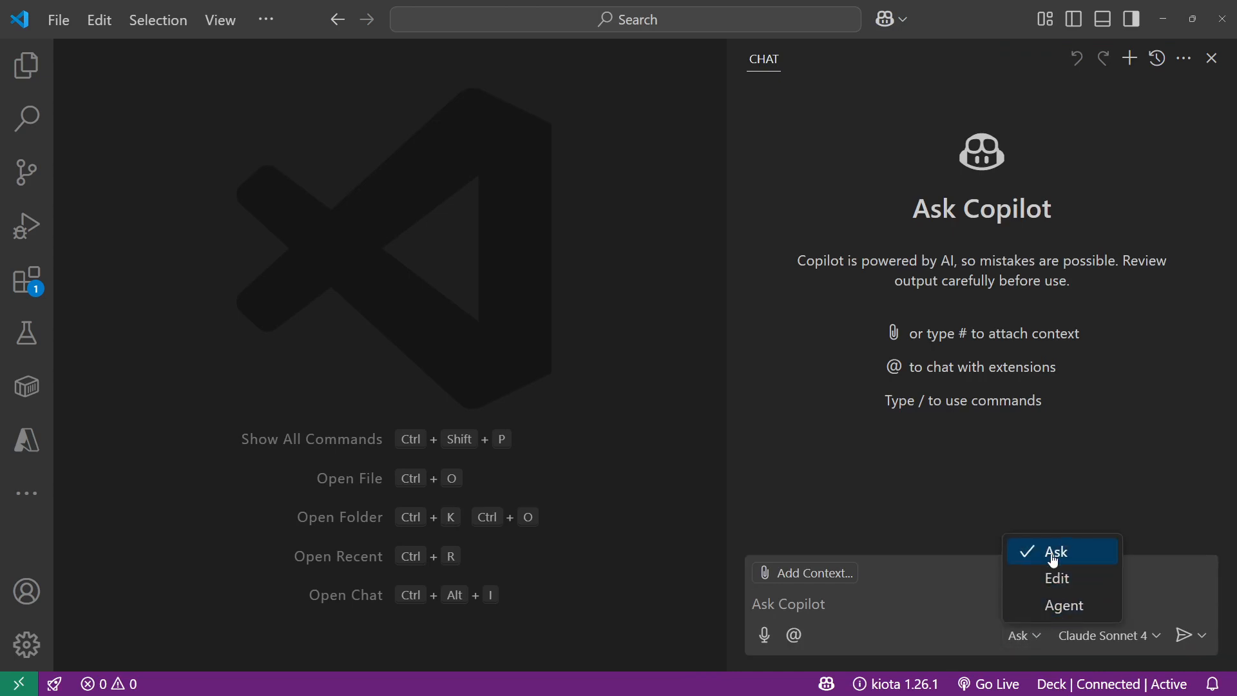
click(1058, 606)
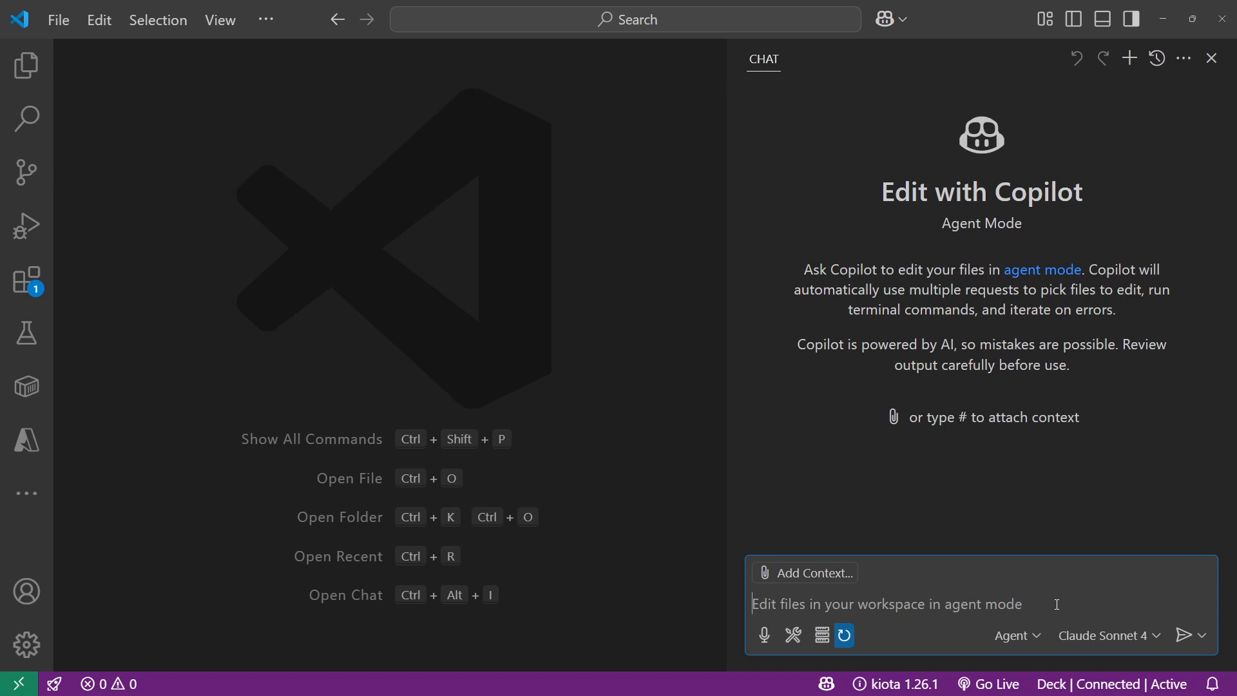
click(1159, 636)
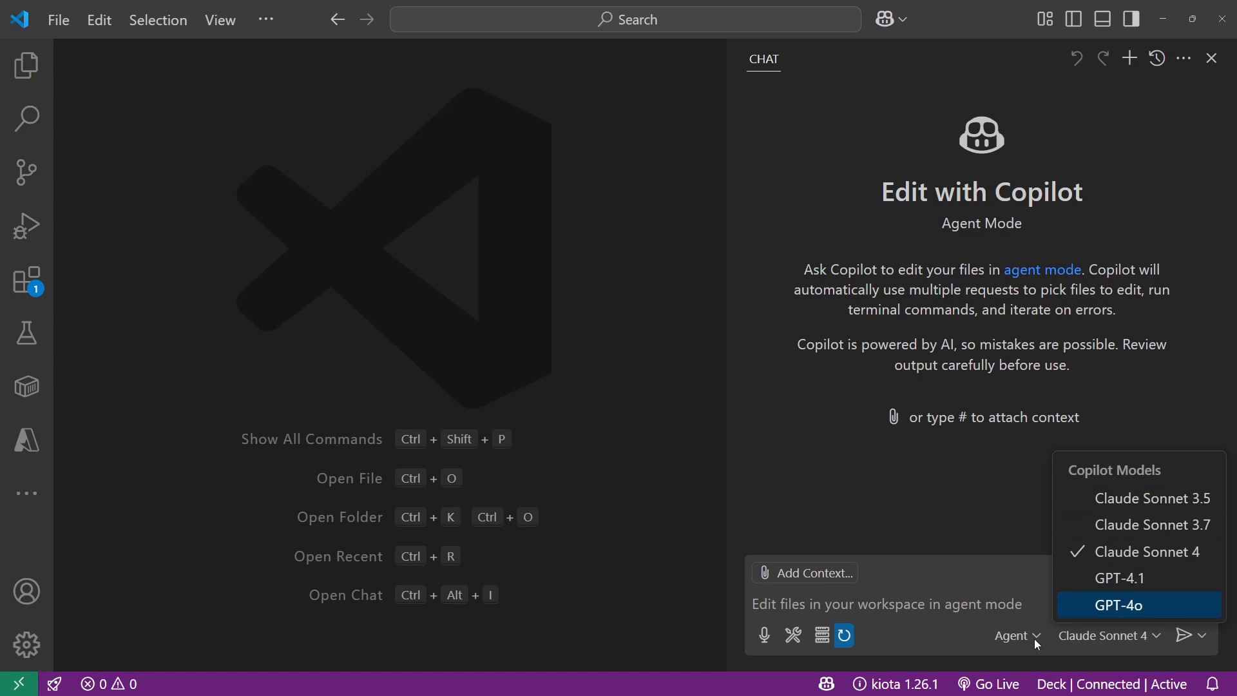
click(1141, 558)
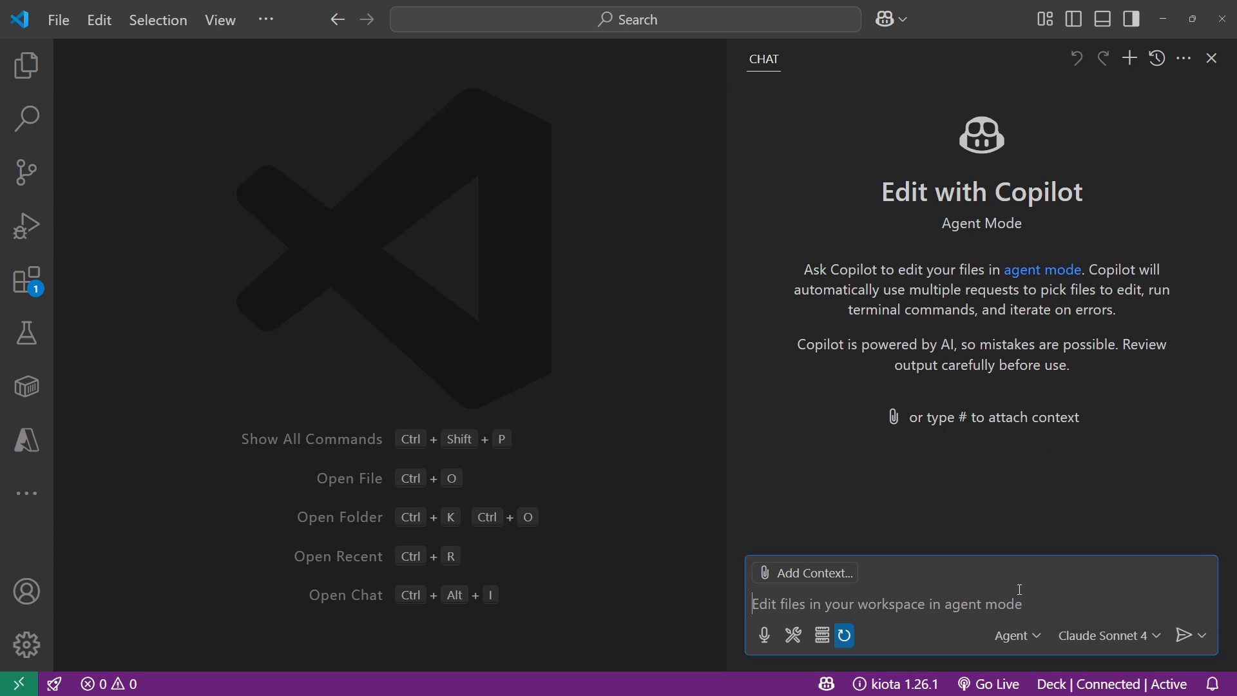
In Copilot's tool picker, uncheck all GitHub Copilot for Azure tools.
click(794, 637)
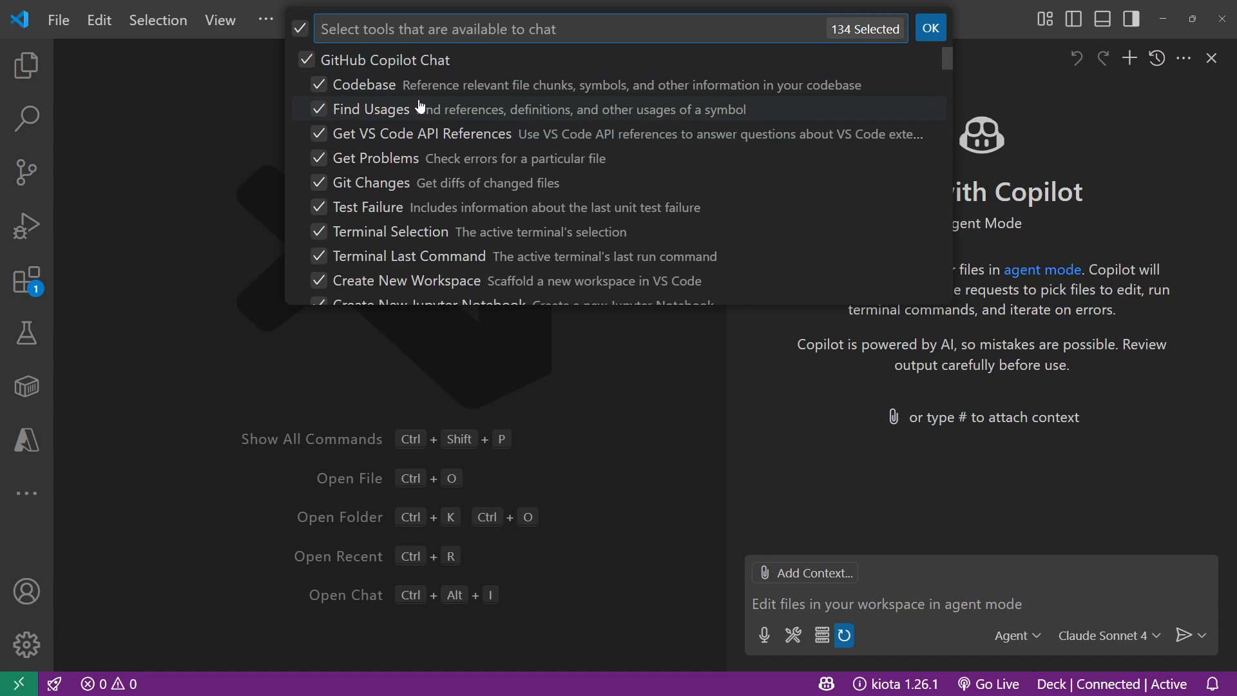
scroll(413, 110, down, 4)
scroll(413, 113, down, 2)
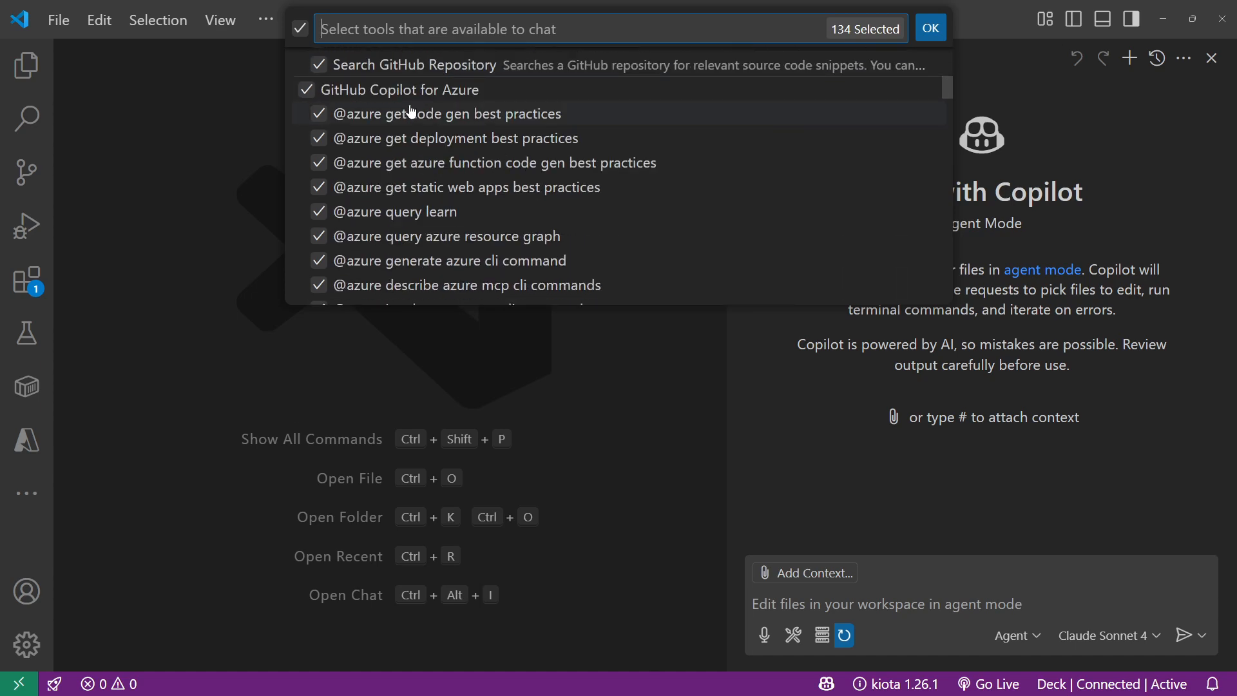
click(307, 92)
Uncheck the Claude Desktop TahubuSF server and confirm the 91-tool selection.
scroll(464, 167, down, 8)
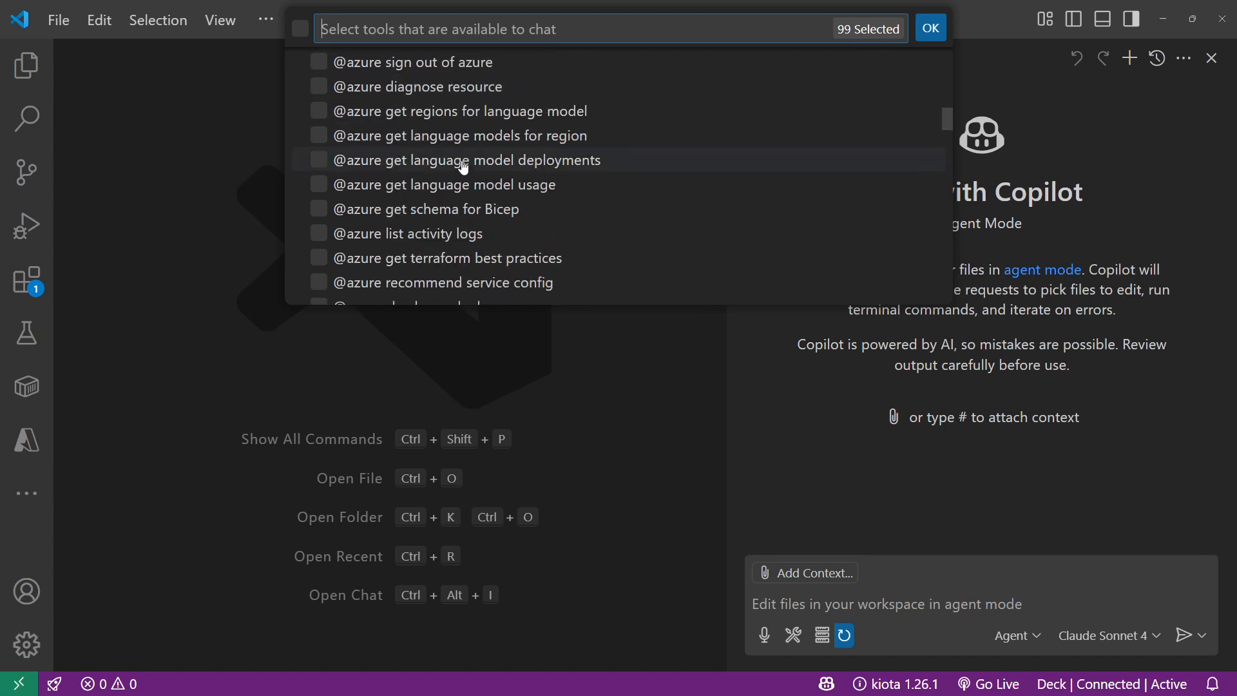
scroll(464, 167, down, 3)
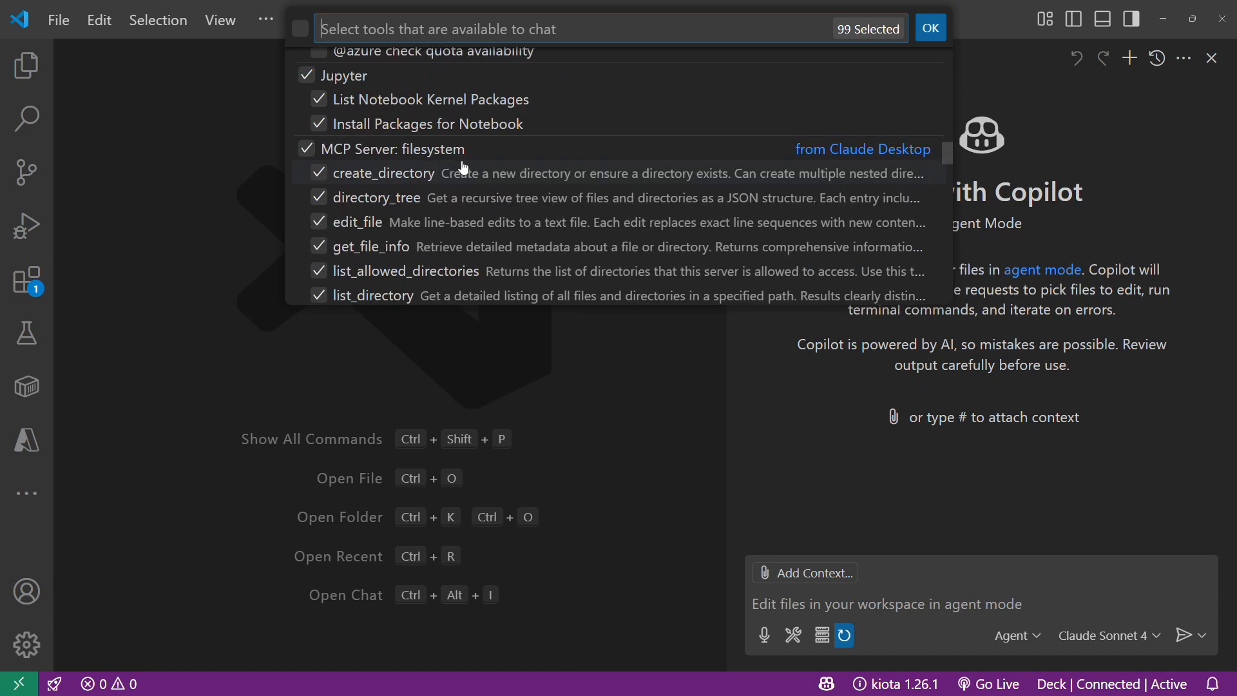
scroll(464, 166, down, 5)
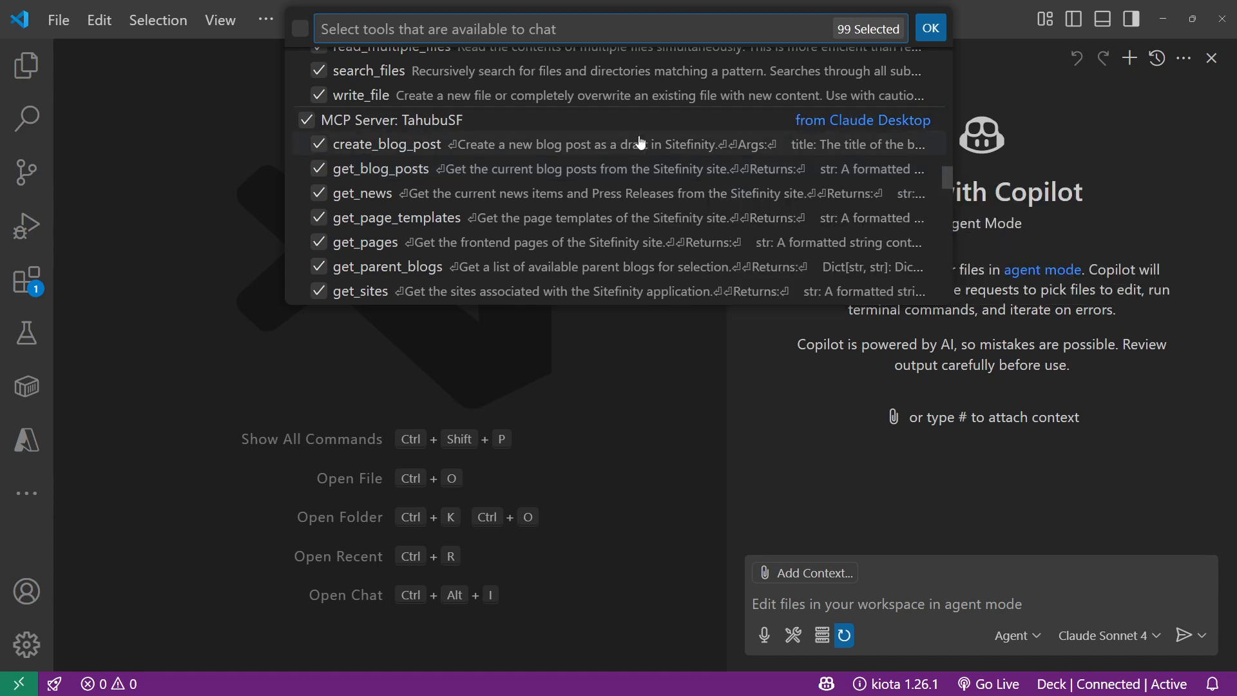
scroll(548, 181, down, 5)
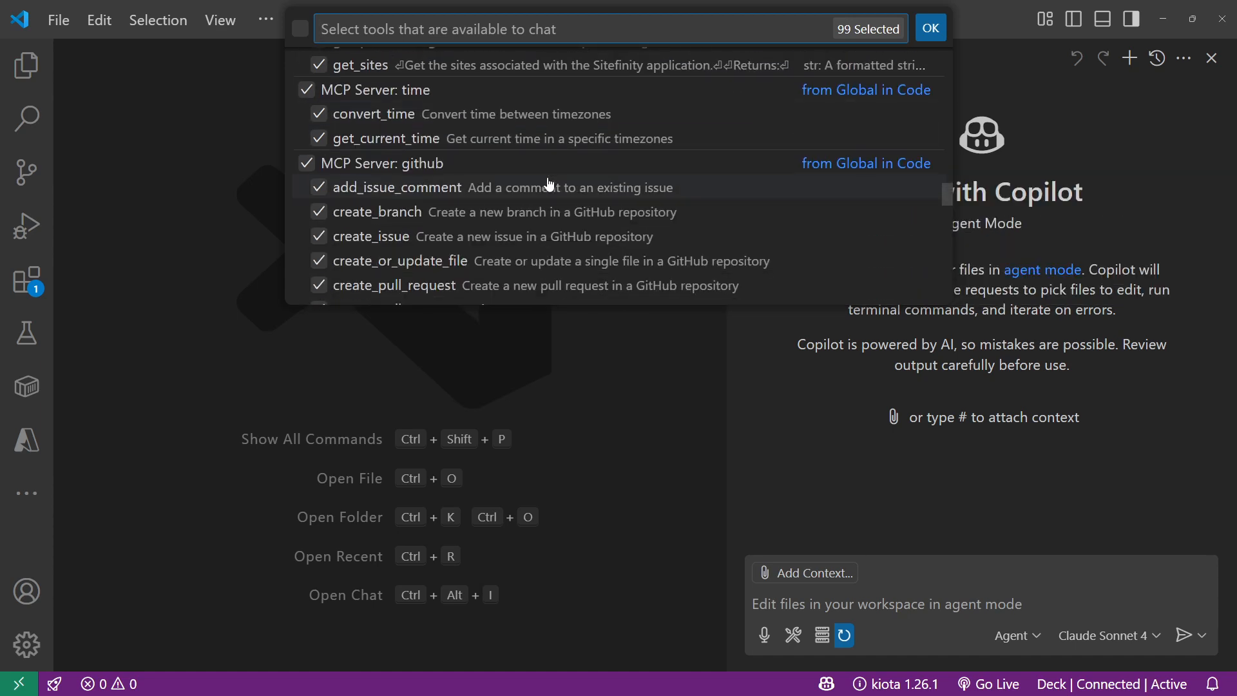
scroll(547, 183, up, 5)
click(308, 185)
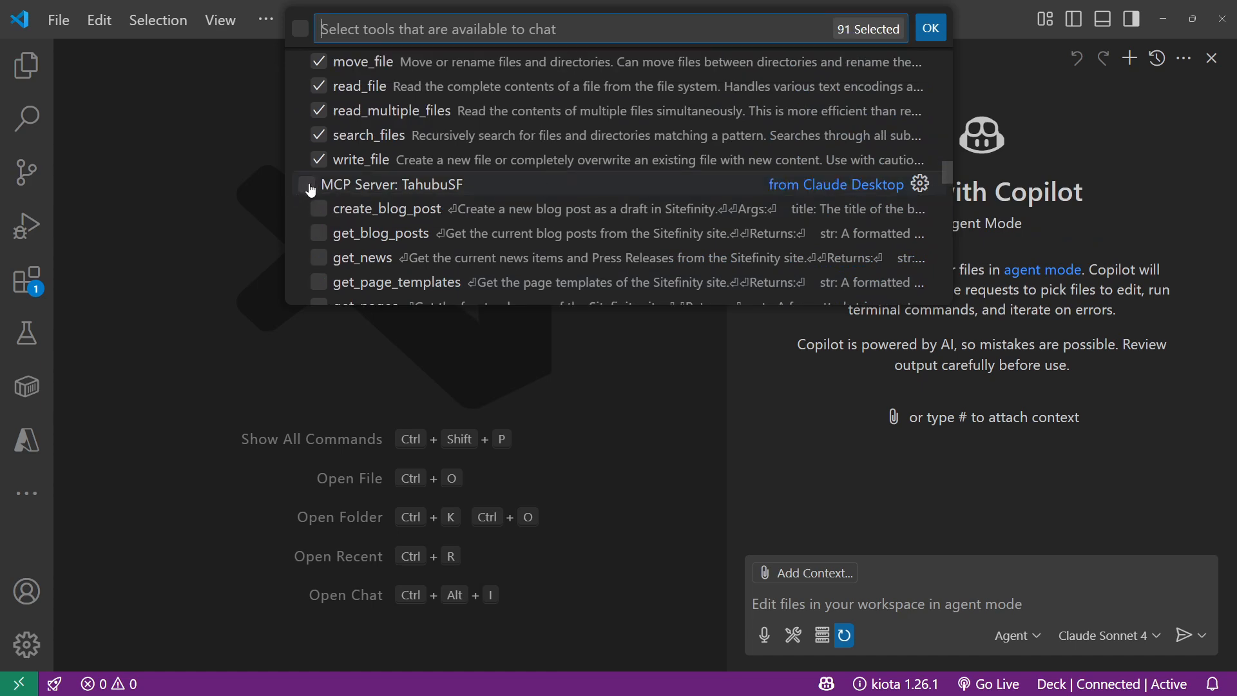
scroll(514, 183, down, 5)
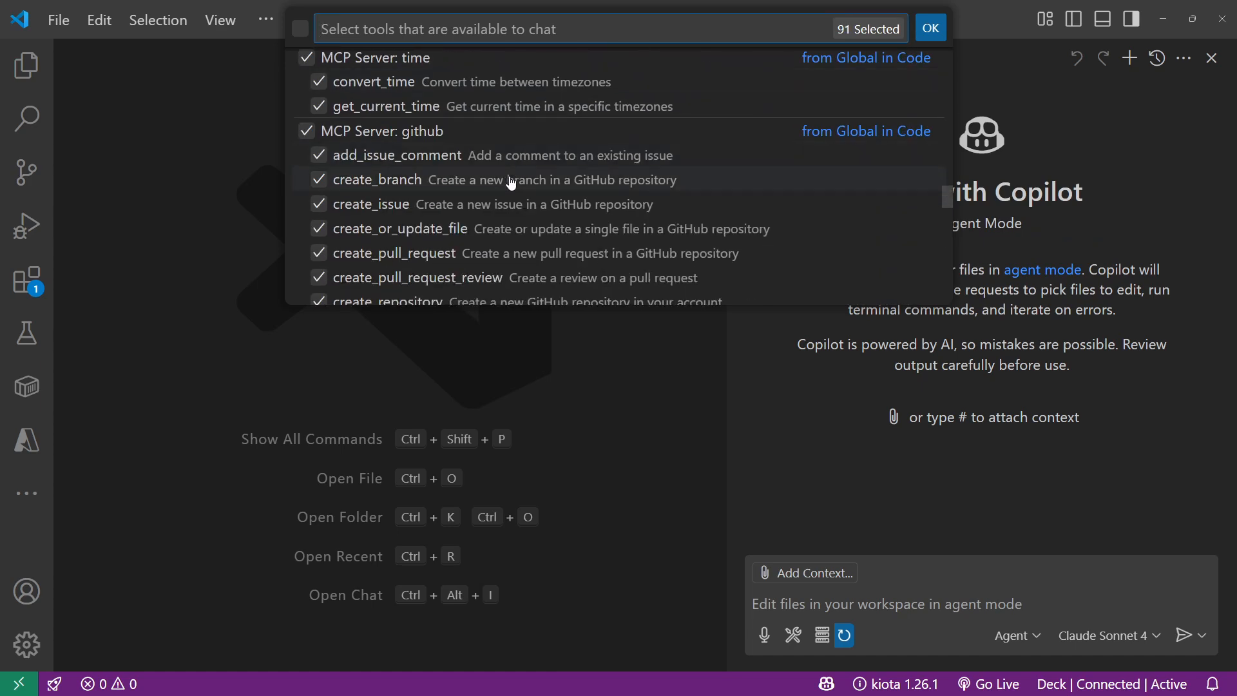
scroll(511, 183, down, 10)
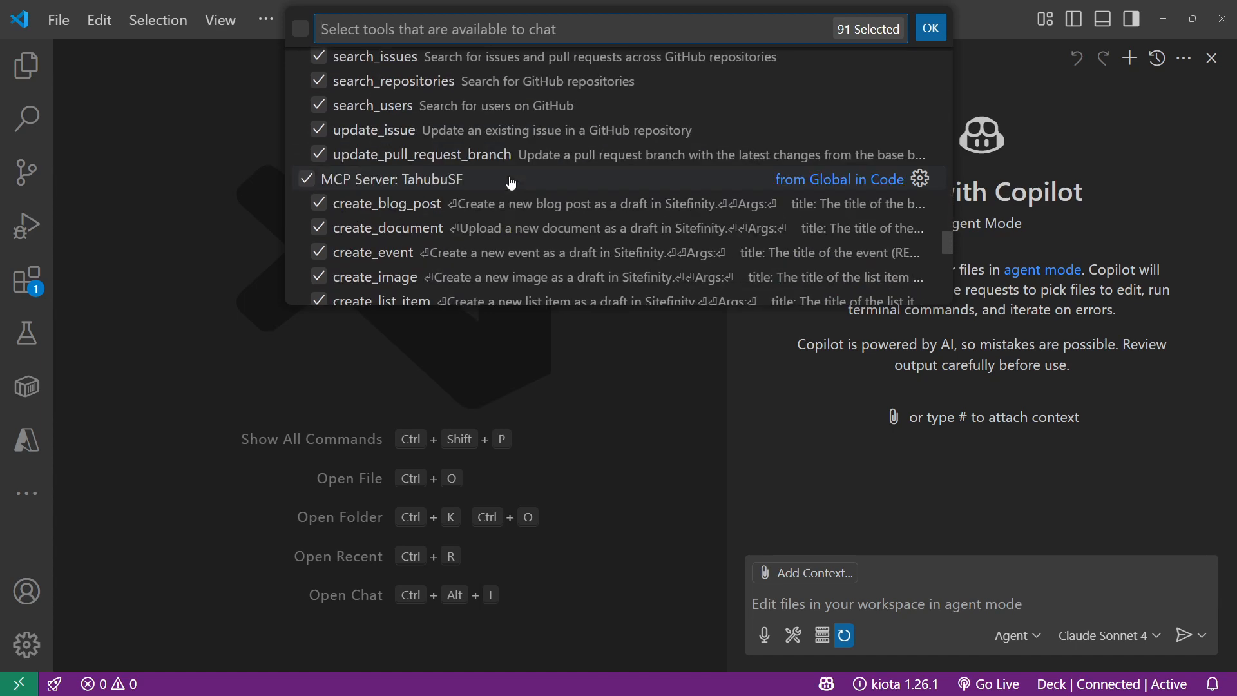
scroll(511, 183, down, 2)
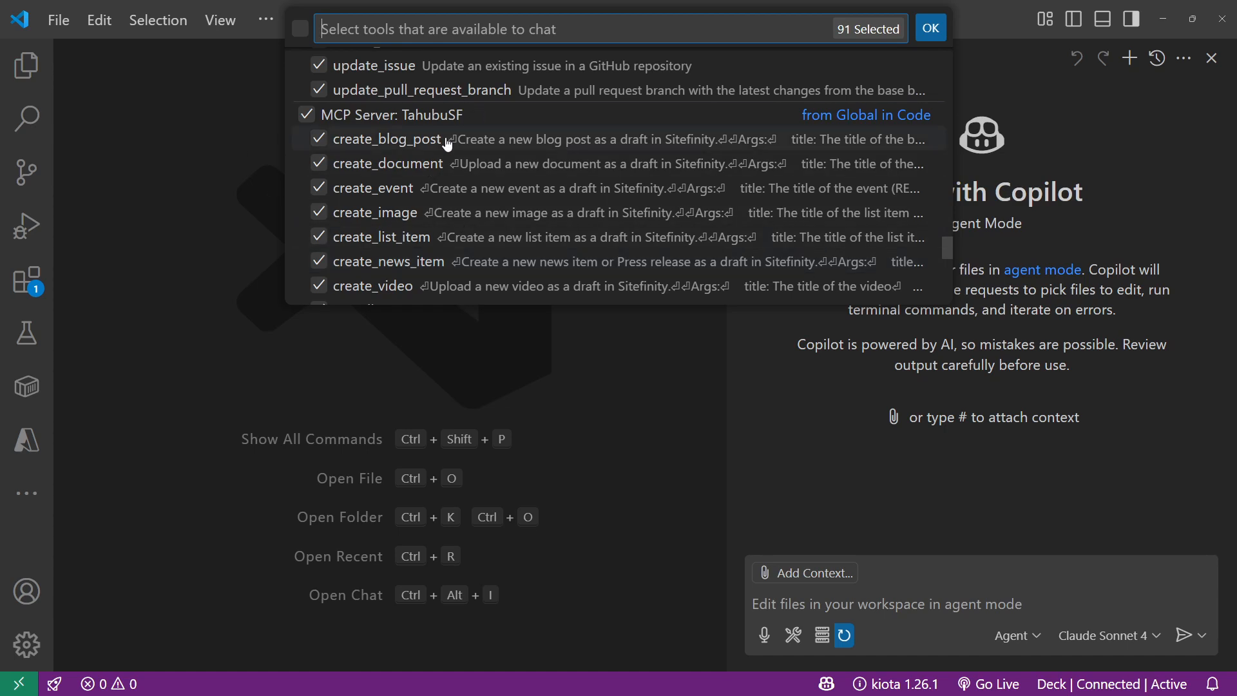
scroll(425, 213, down, 10)
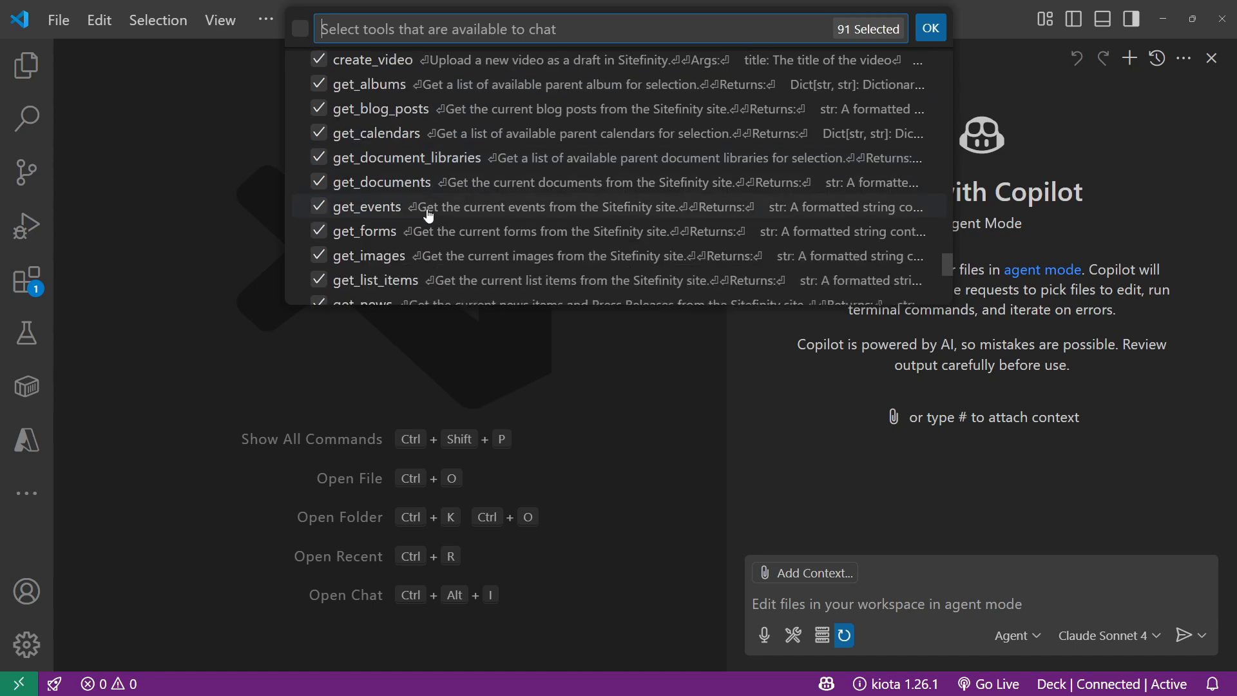
scroll(424, 221, down, 7)
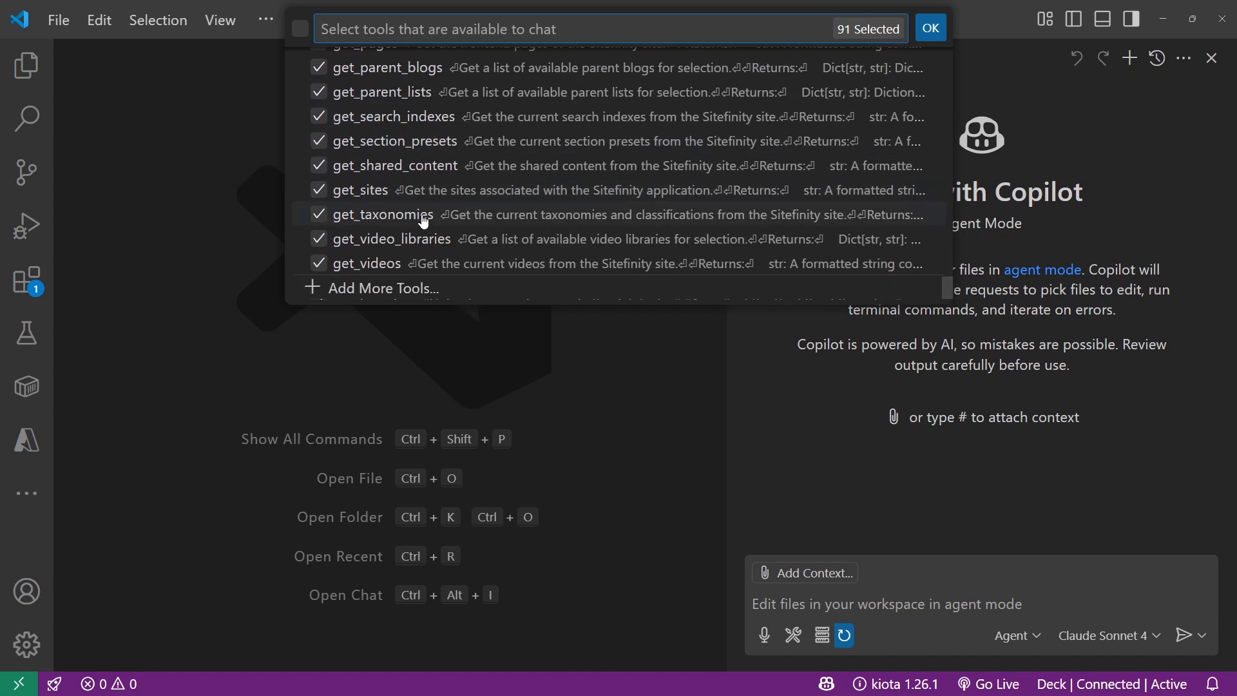
click(931, 27)
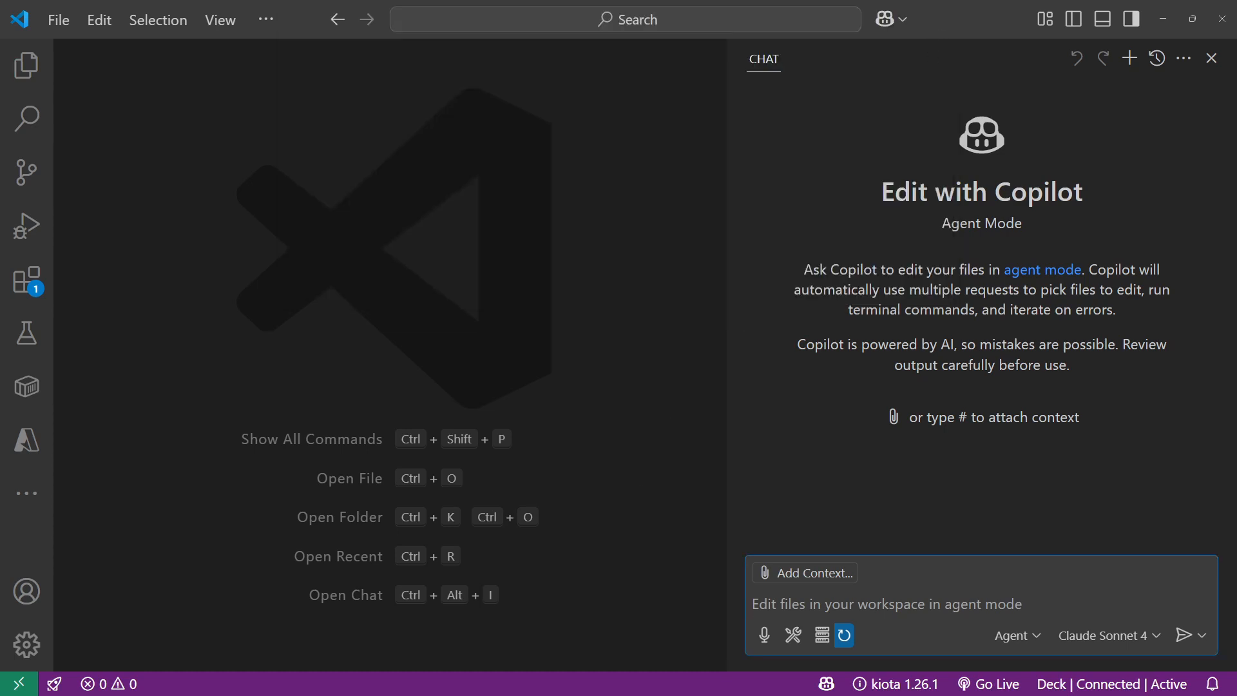
Ask Copilot 'Show me the last 3 blog posts from the site' and allow get_blog_posts for the session.
key(alt+Tab)
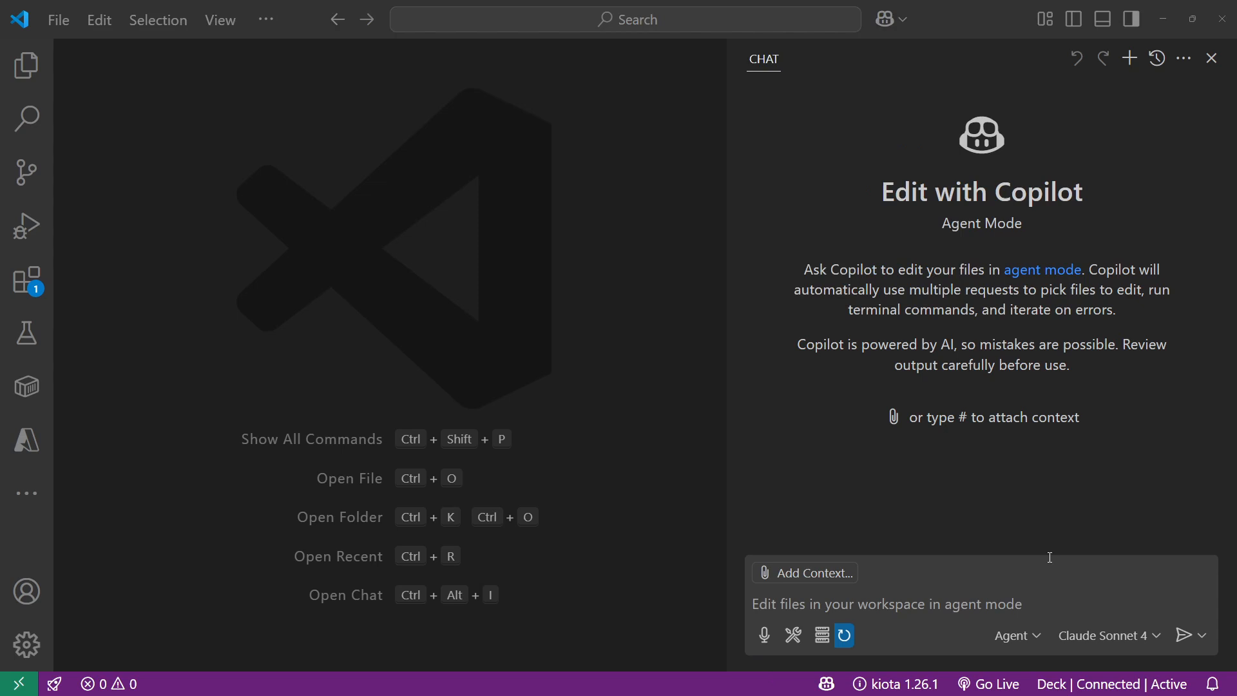
click(945, 594)
text(Sh)
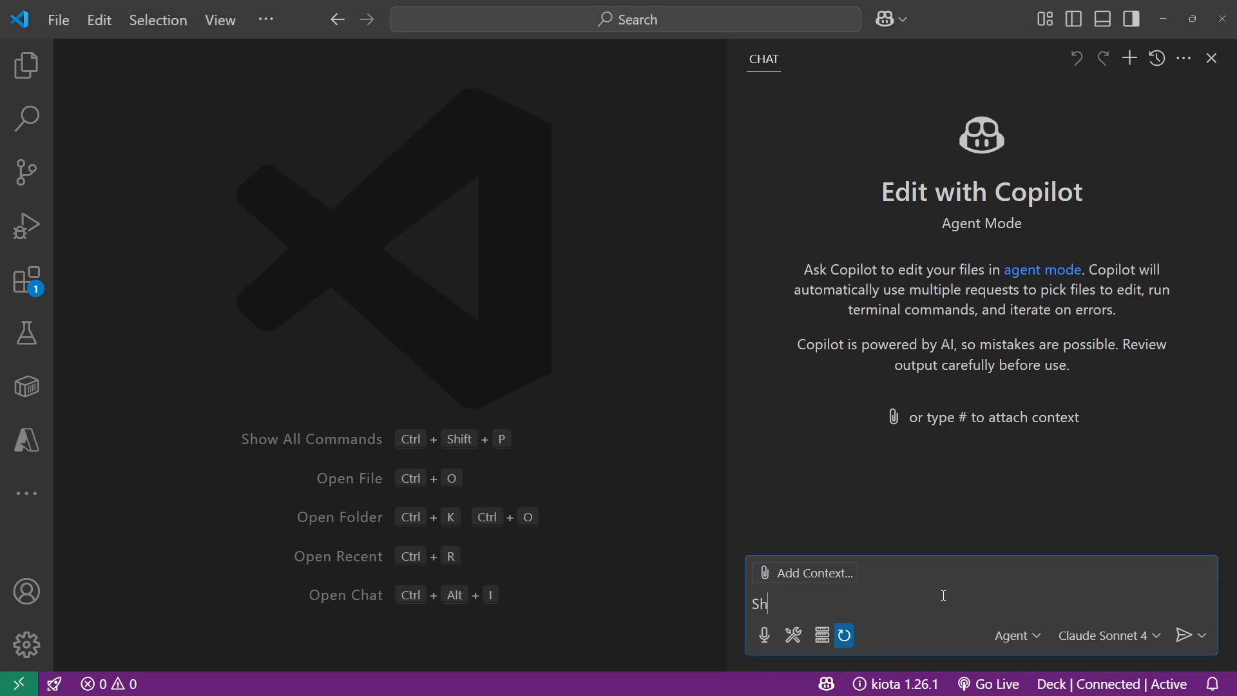
text(ow me the last 3 blog )
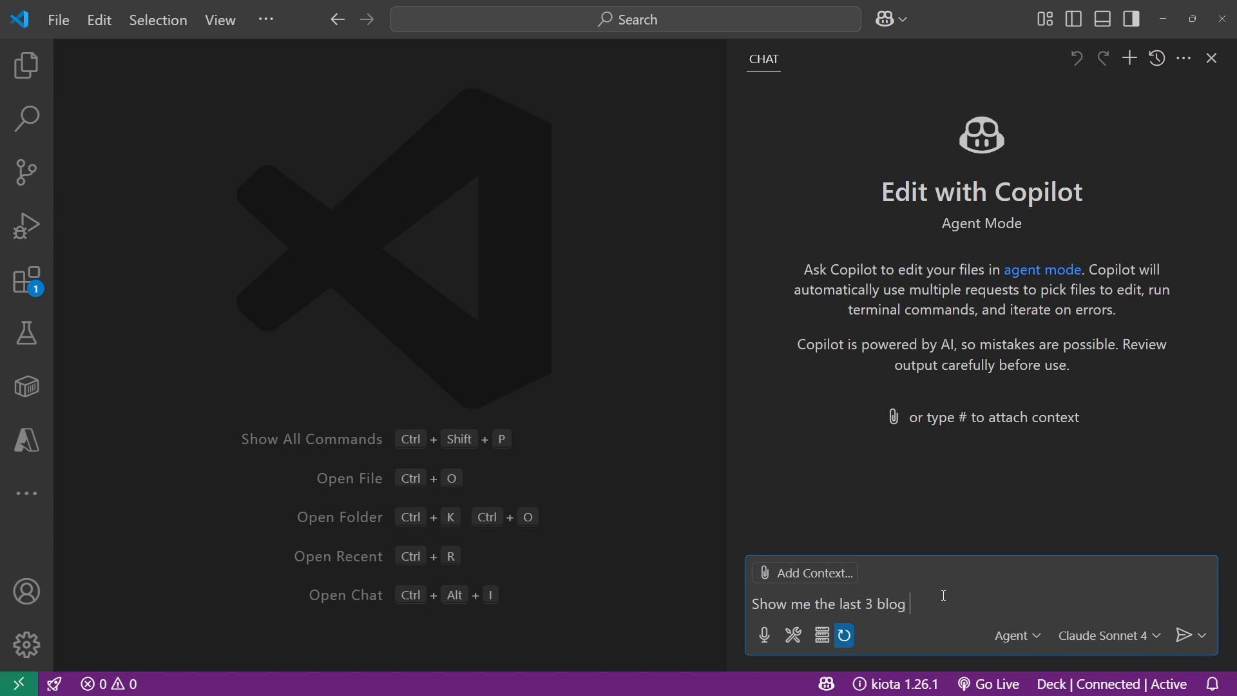
text(posts fromn)
key(BackSpace)
text(the site)
key(Return)
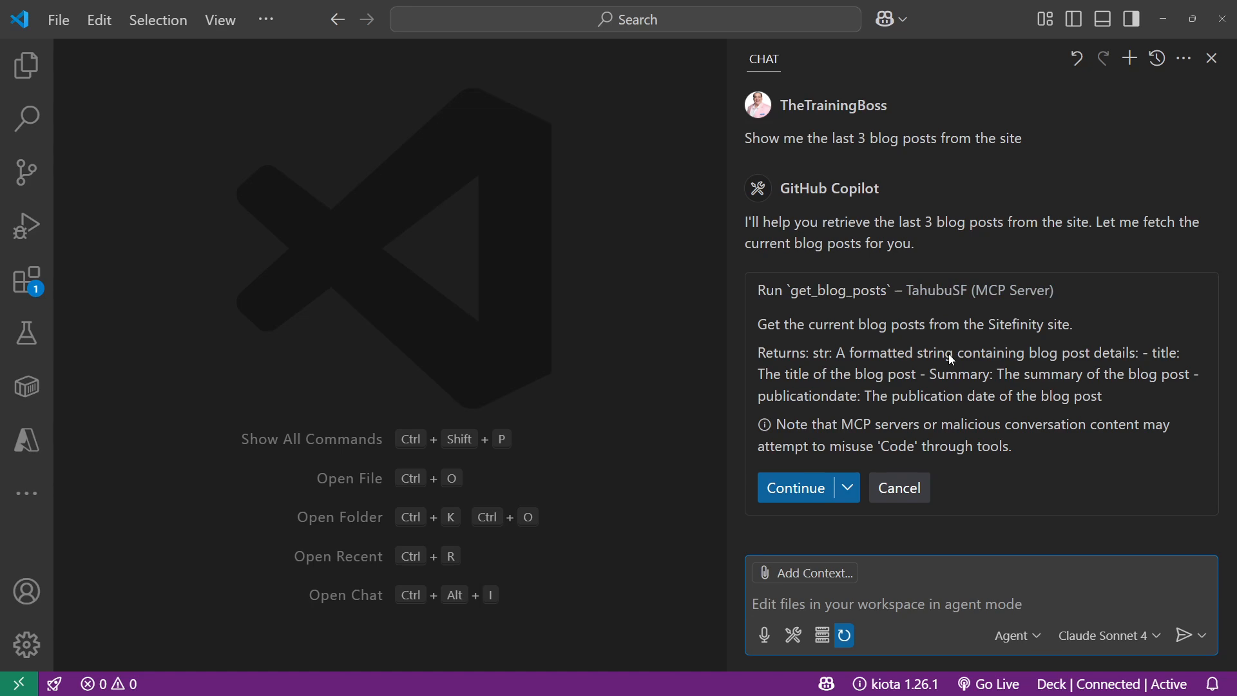
click(850, 487)
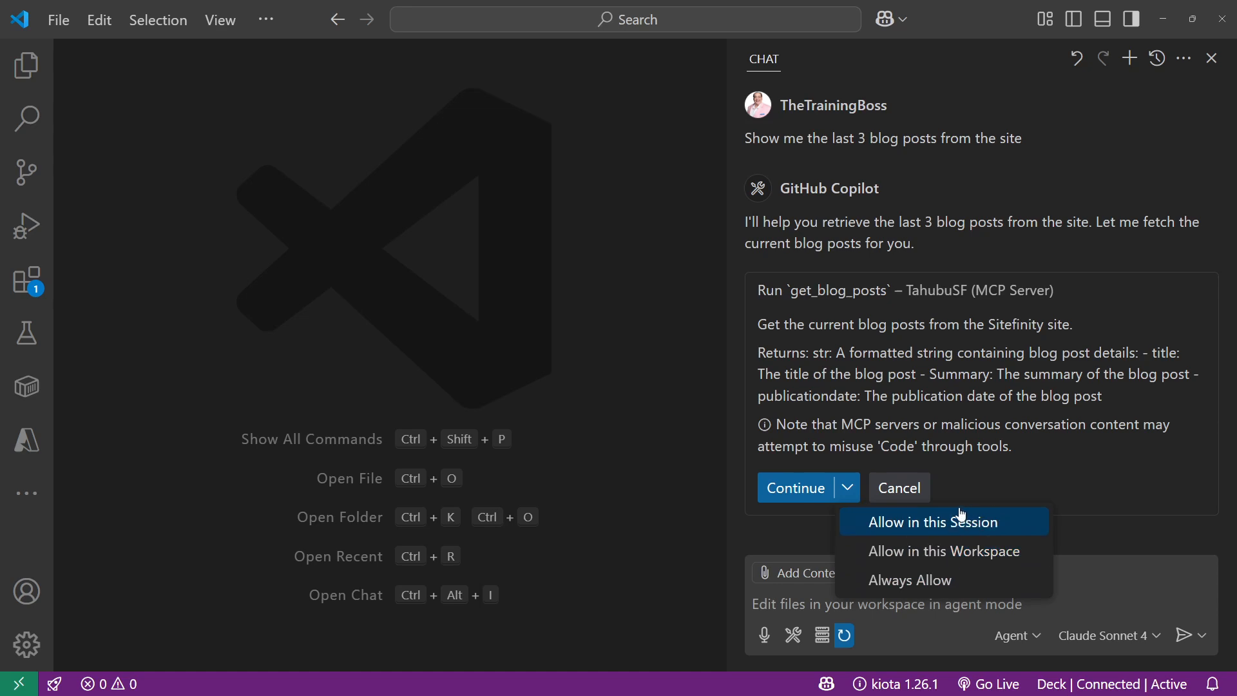
click(926, 524)
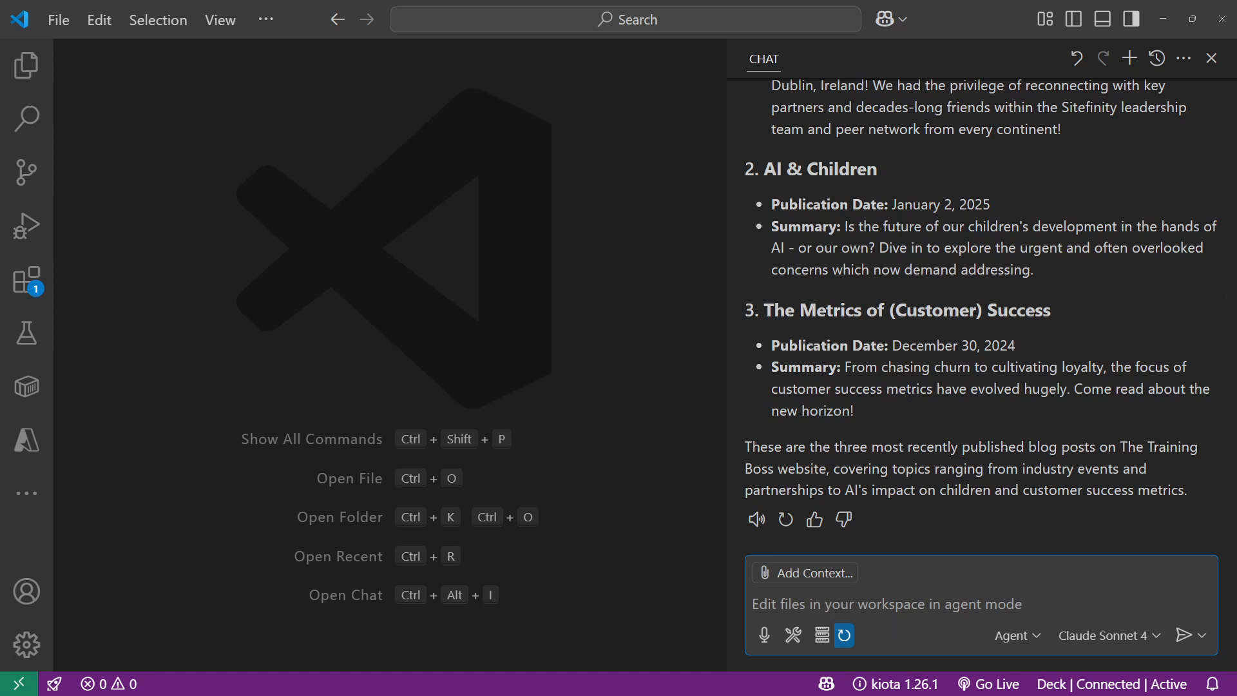
Send Copilot a request for a Lino Blogs post on why Apple moving all iPhones to USB-C was a good idea.
click(883, 605)
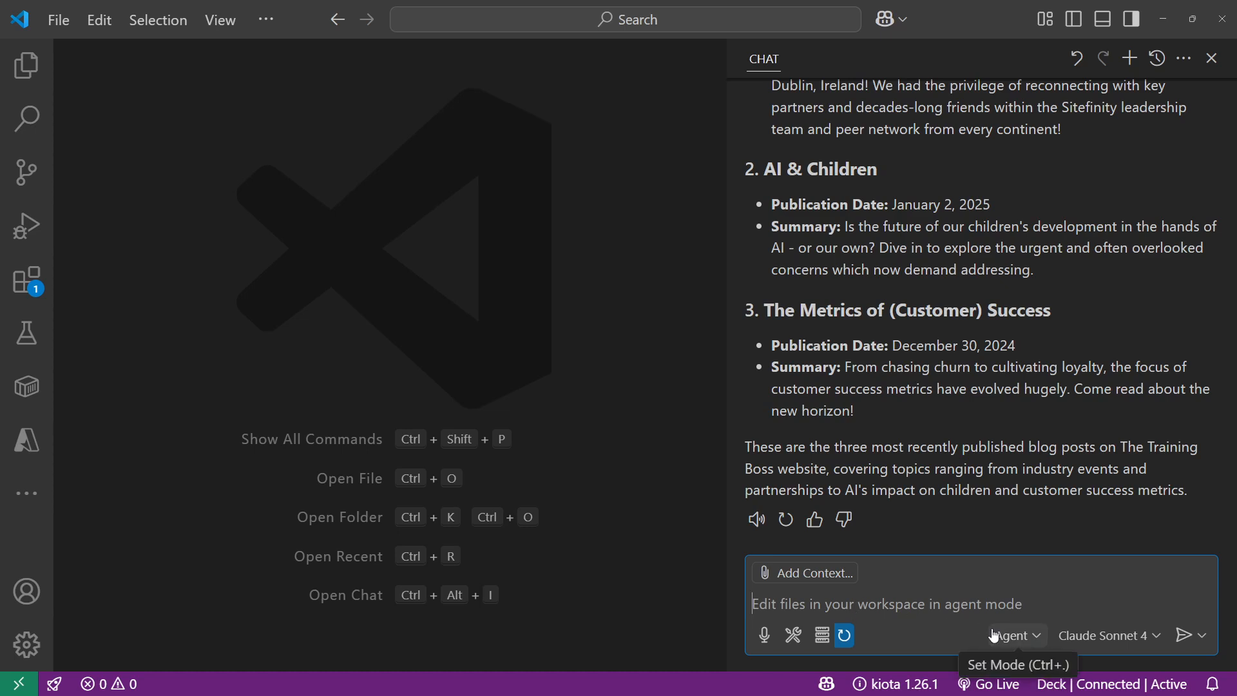
text(Cre)
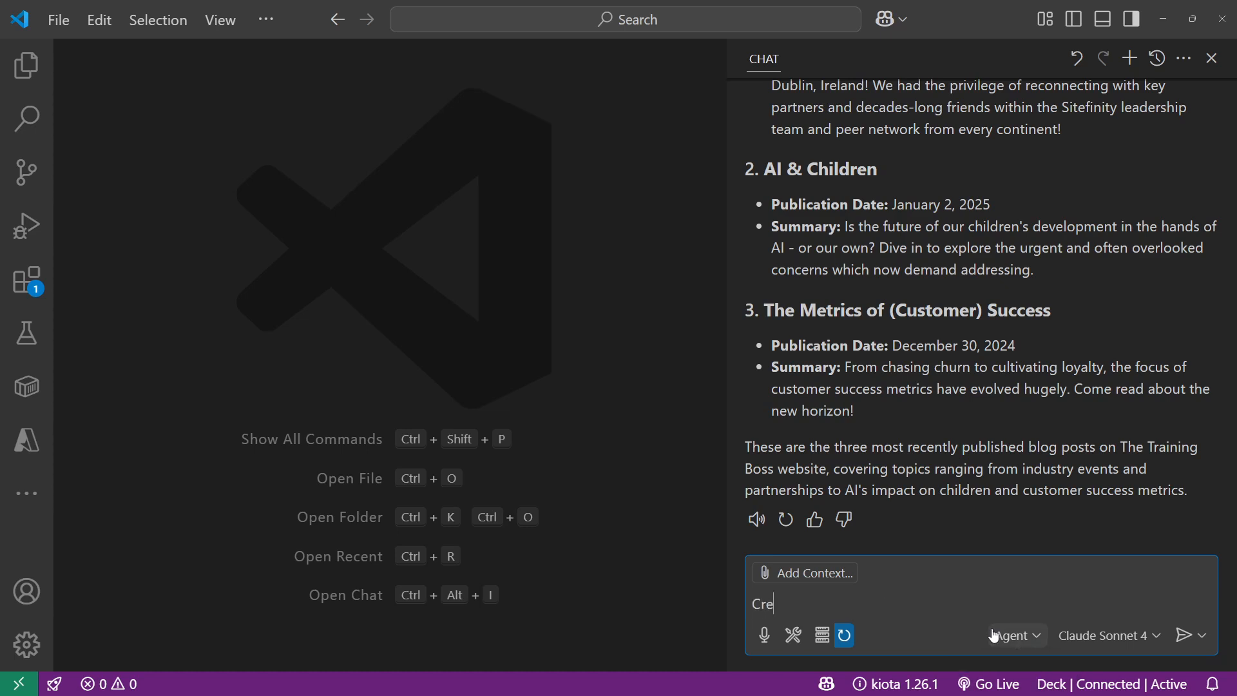
text(ate a blog post under the )
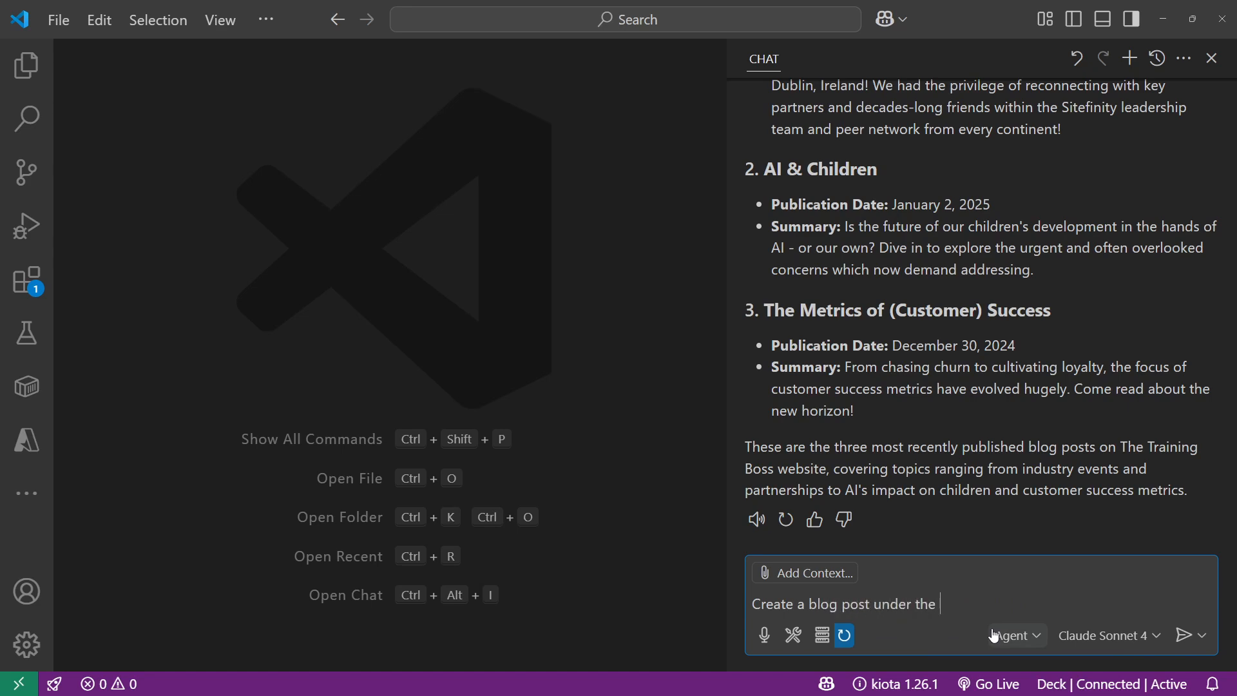
text(Lino B)
text(log Post)
key(BackSpace)
key(BackSpace)
key(BackSpace)
key(BackSpace)
key(BackSpace)
key(BackSpace)
text(s about t)
key(BackSpace)
text(why it swa)
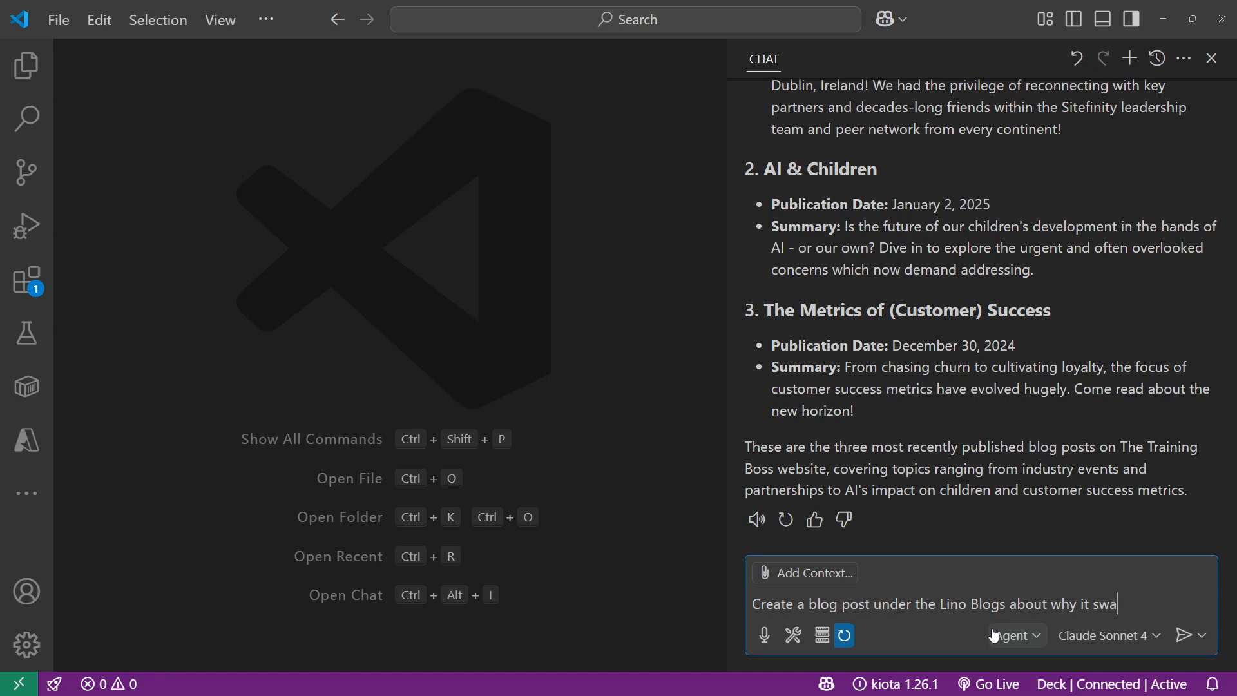
text(s a good idea )
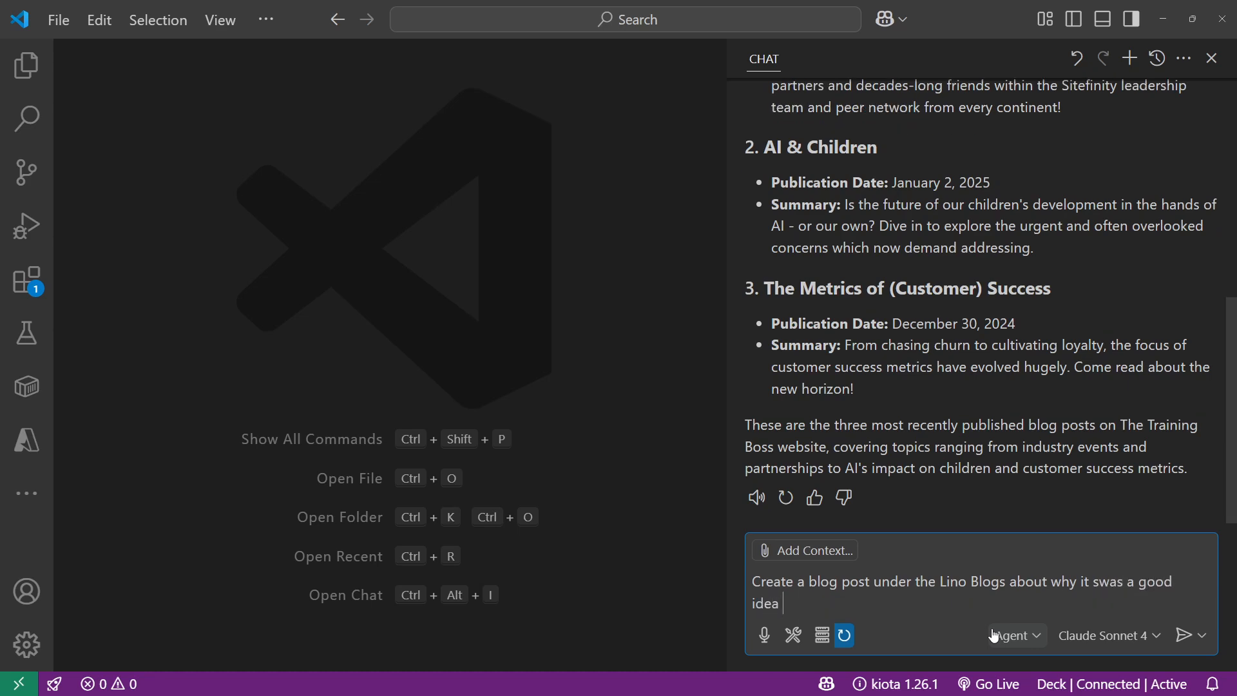
text(for Ap)
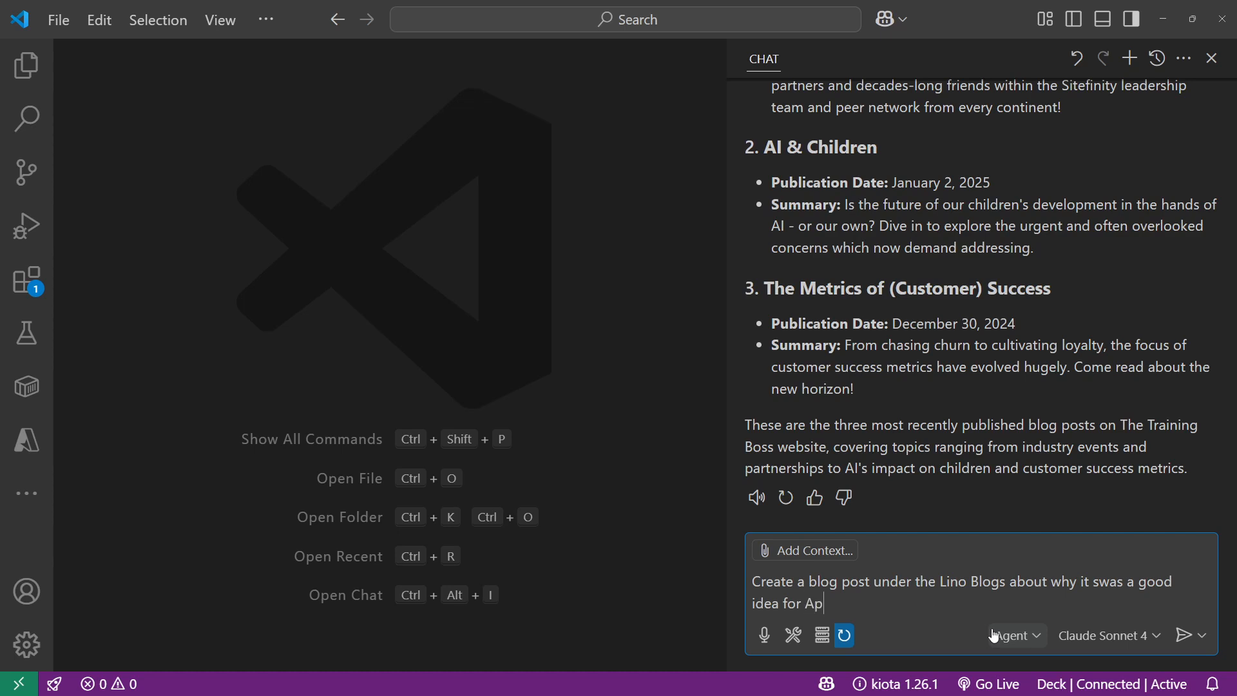
text(ple to go with USB-c)
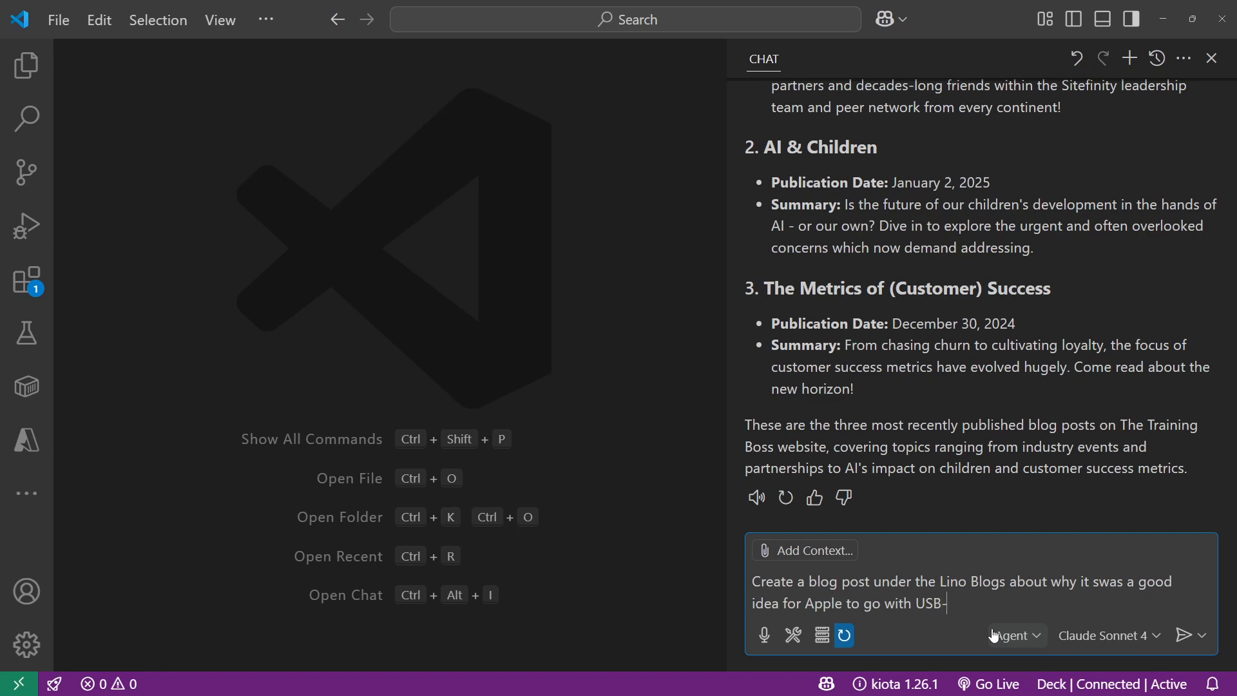
key(BackSpace)
text(C for all ipphones)
key(Left)
key(Left)
key(Left)
key(Left)
key(Left)
key(Left)
key(BackSpace)
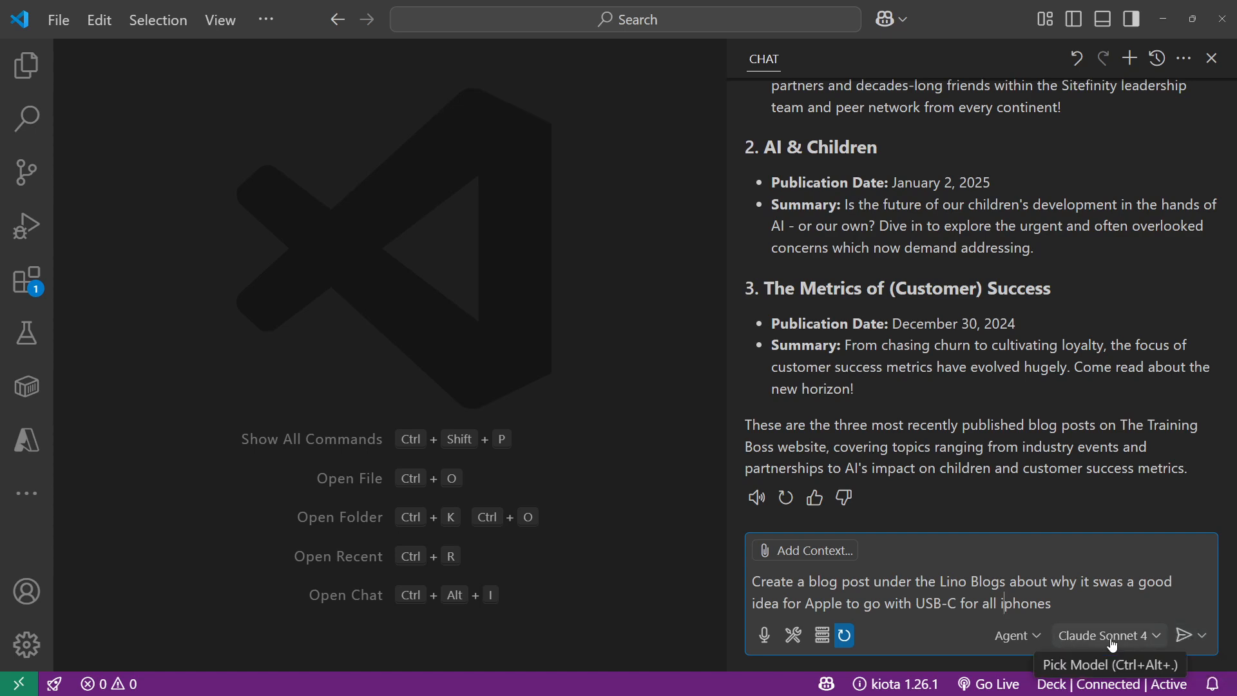
click(1185, 637)
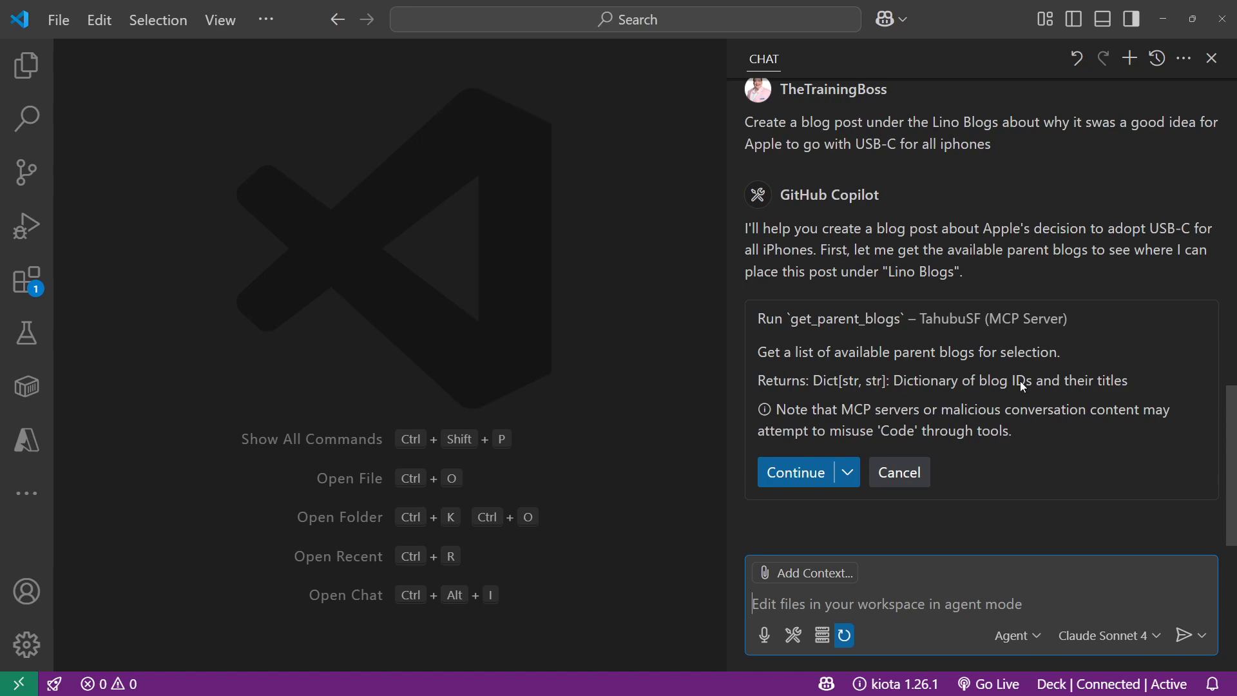
Allow get_parent_blogs and create_blog_post for the session so Copilot saves the USB-C draft.
click(848, 474)
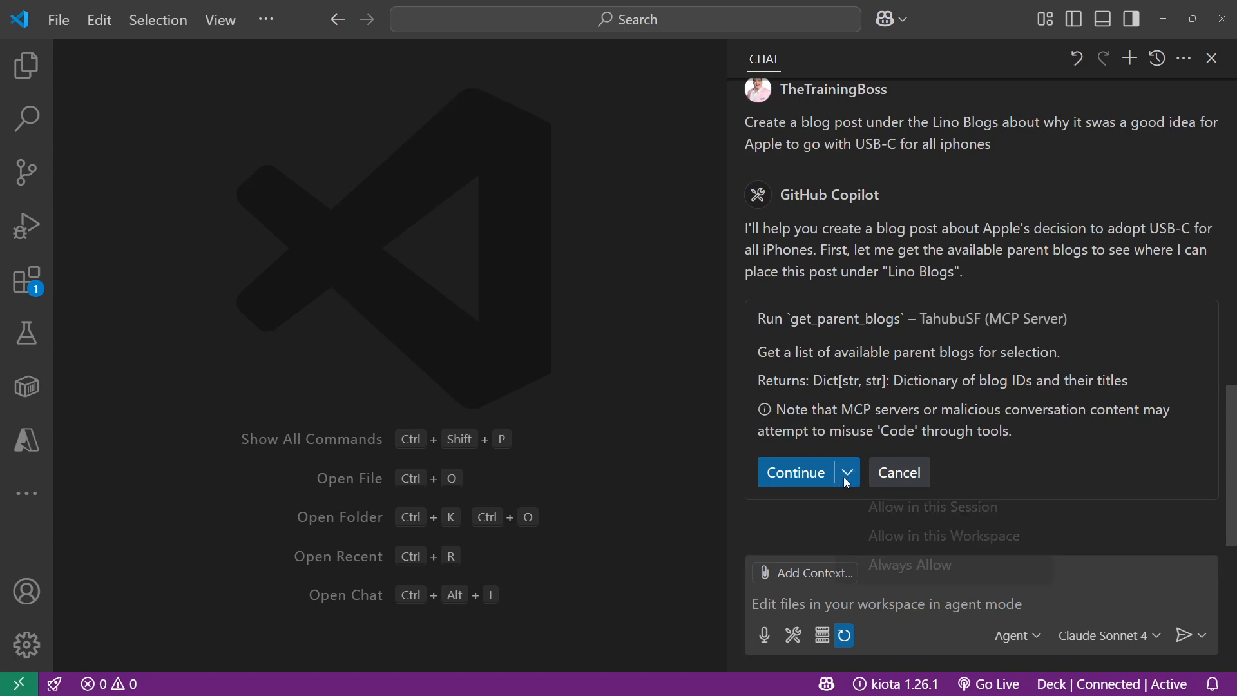
click(928, 506)
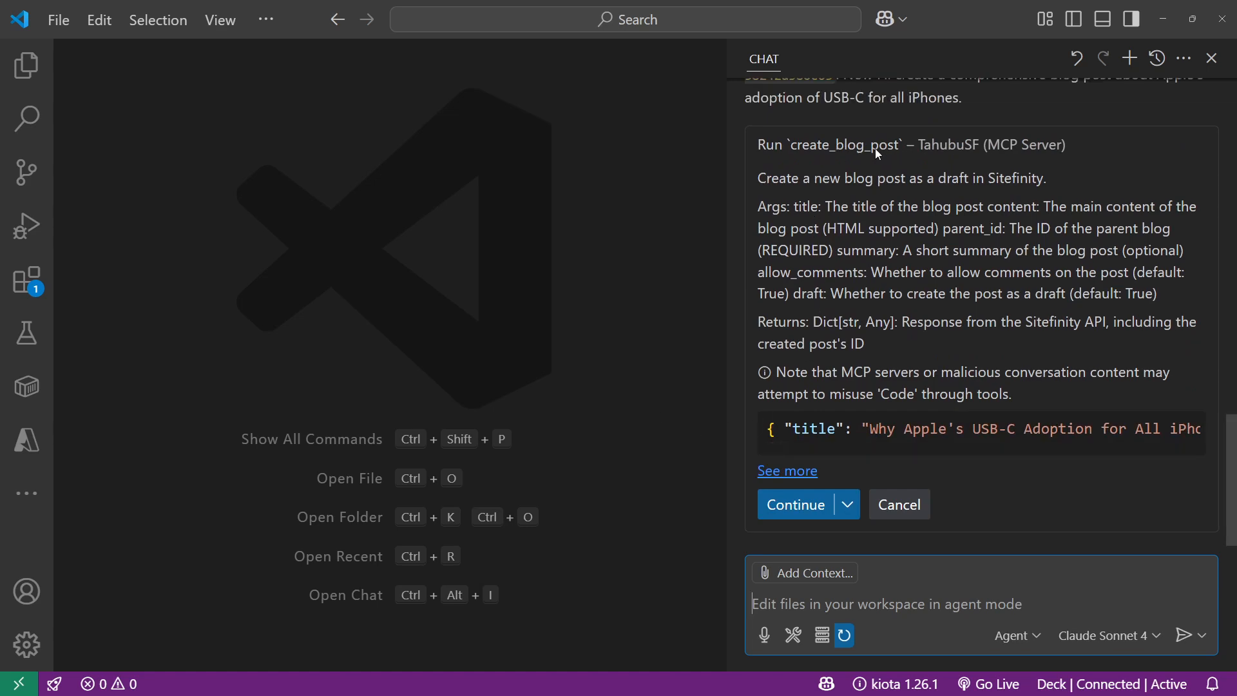
click(851, 509)
click(909, 544)
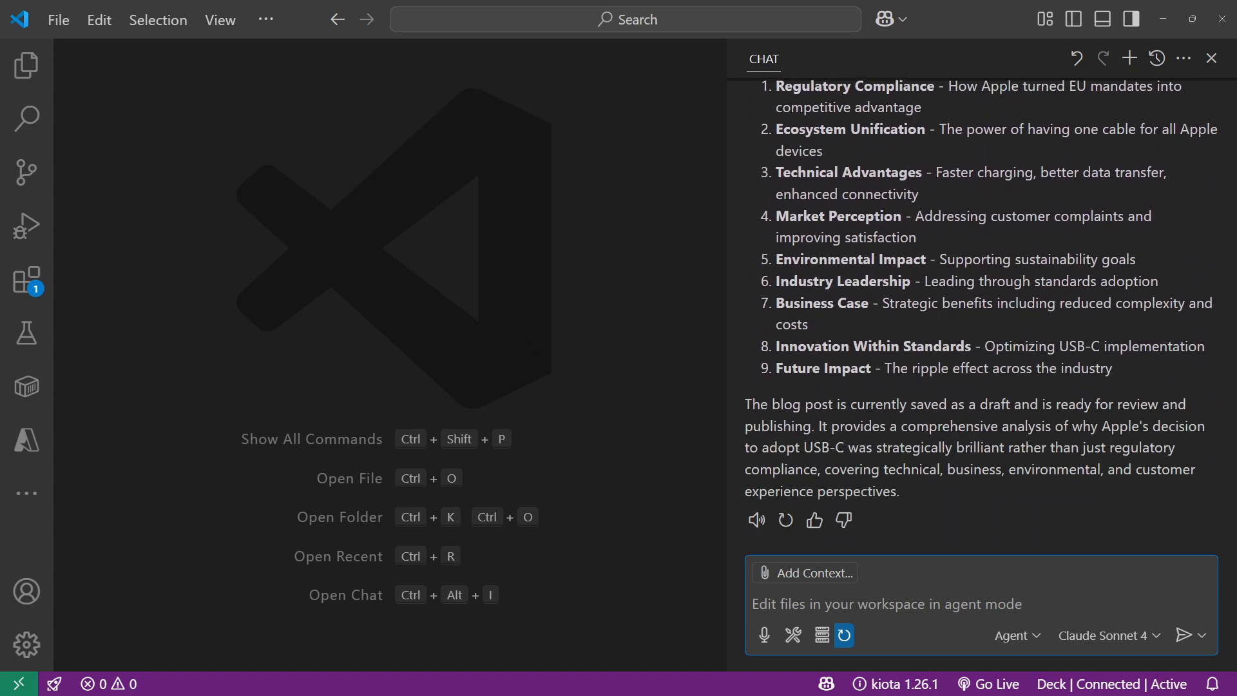
key(alt+Tab)
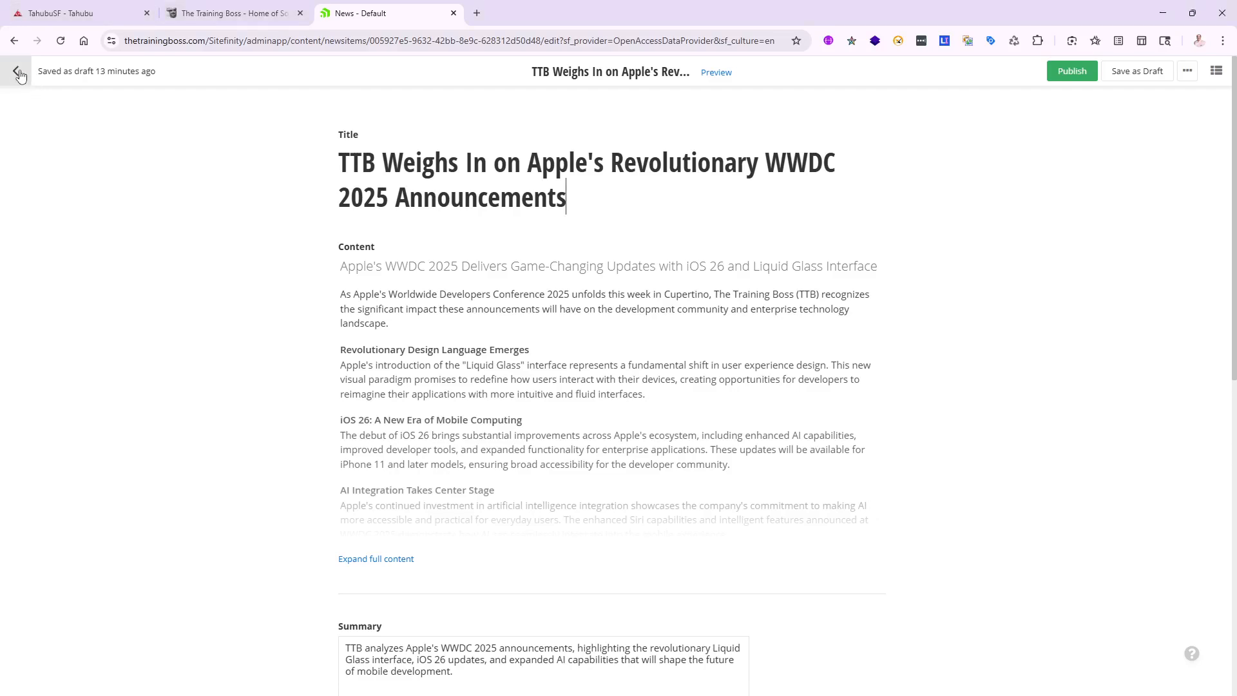
Go from the news editor to Content > Blogs > Lino Blogs and open the new USB-C draft post.
click(18, 72)
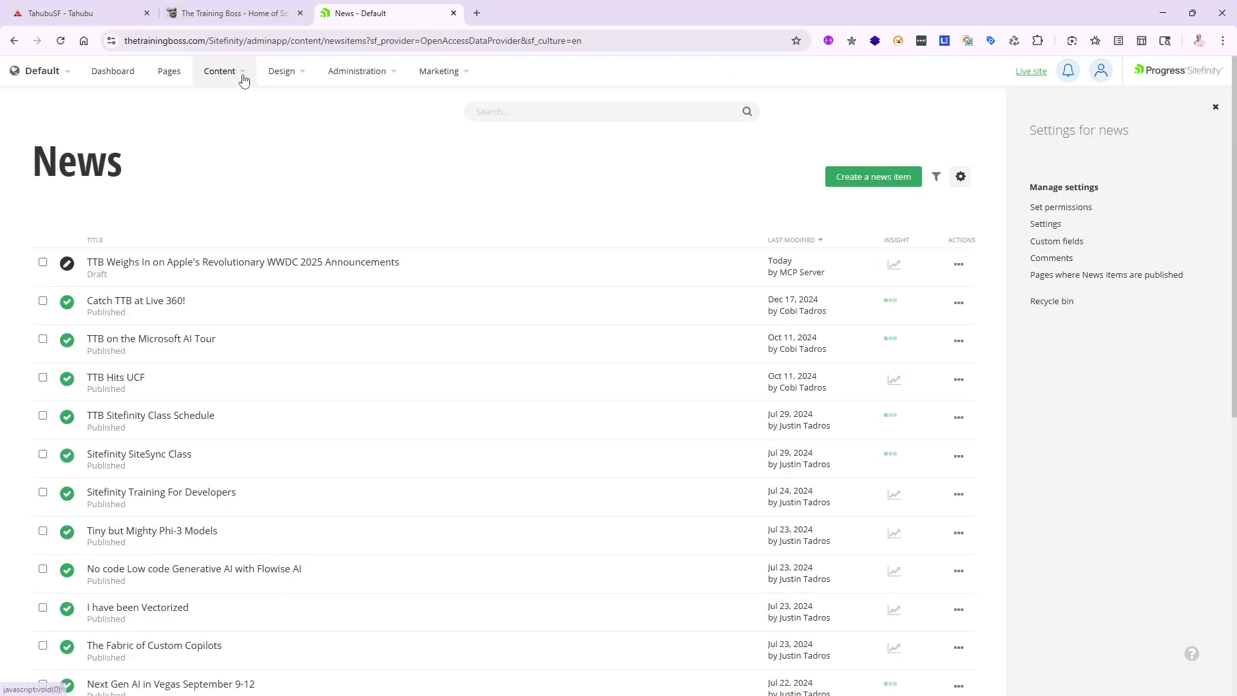
click(243, 80)
click(233, 158)
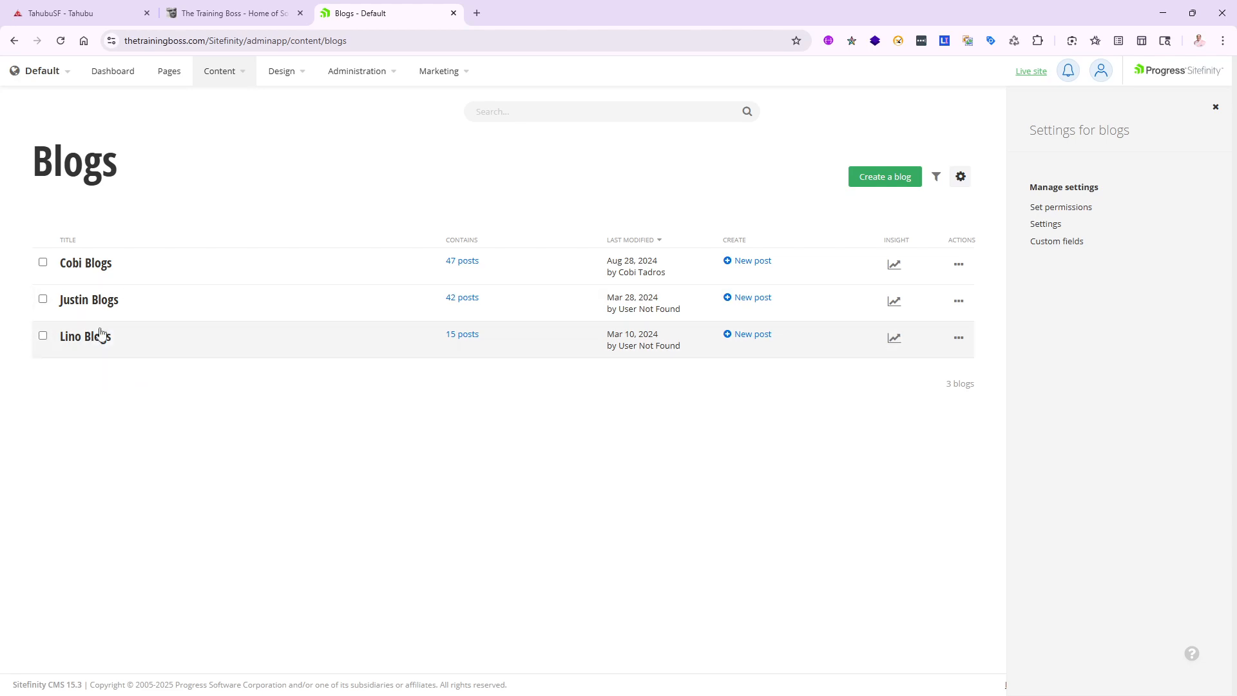
click(461, 336)
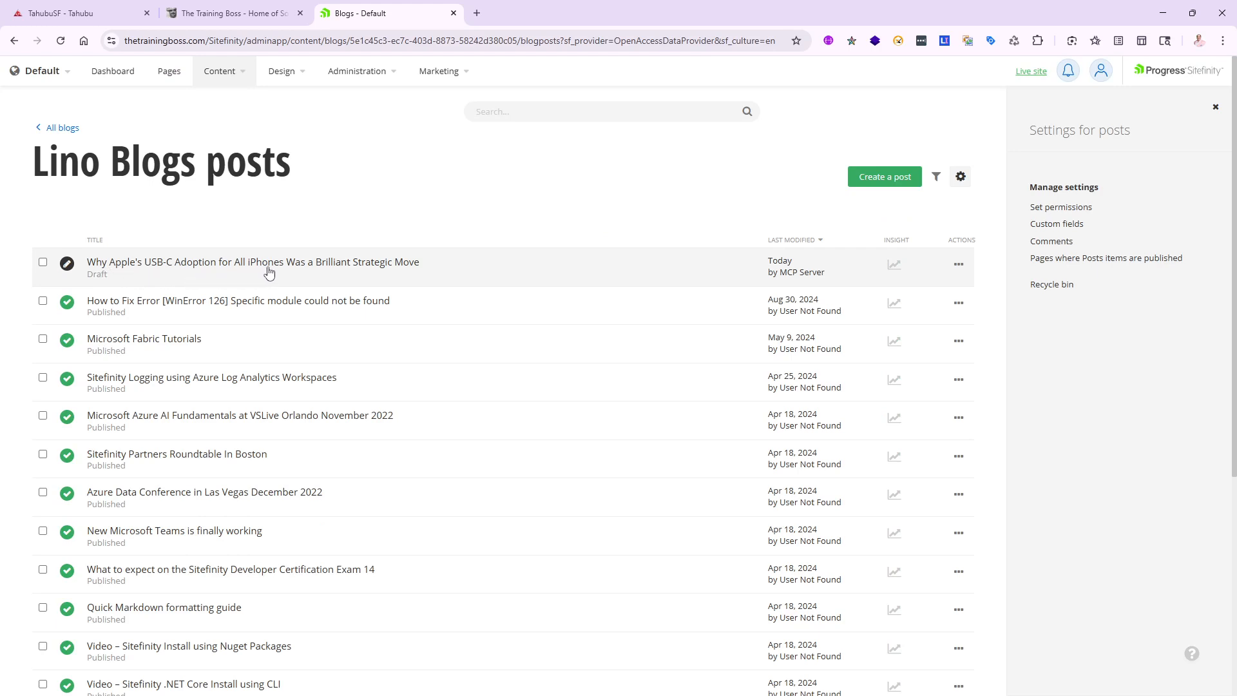
click(321, 263)
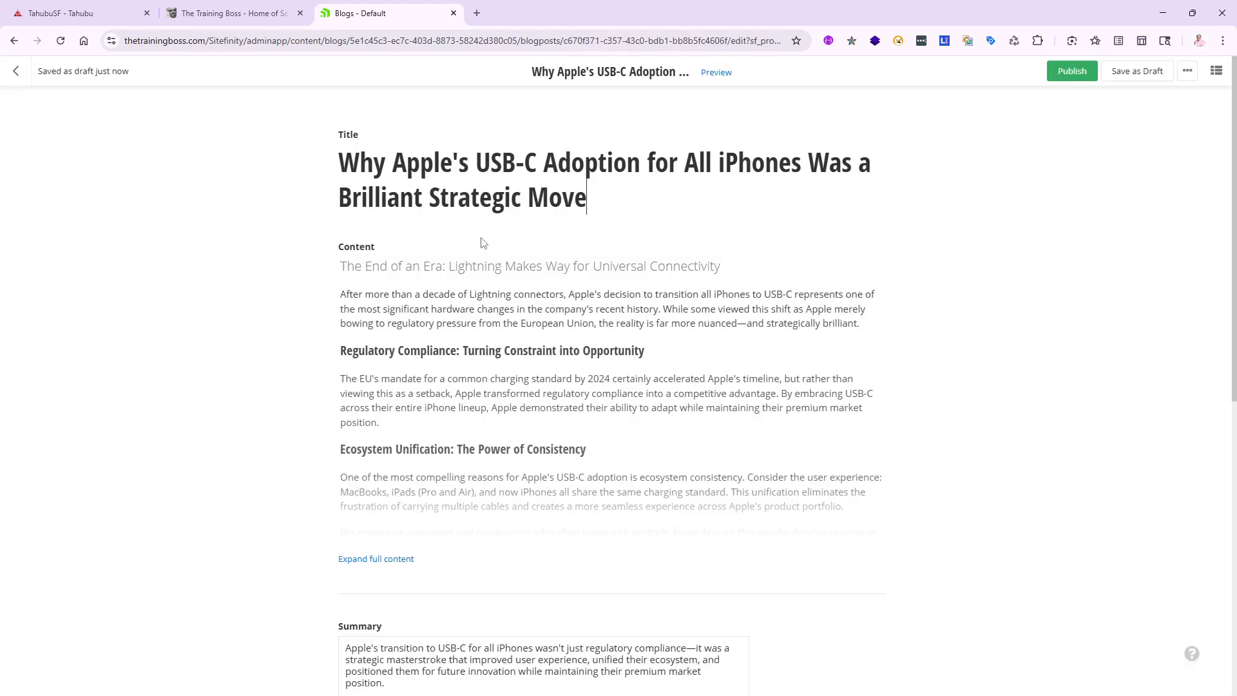
scroll(470, 463, down, 4)
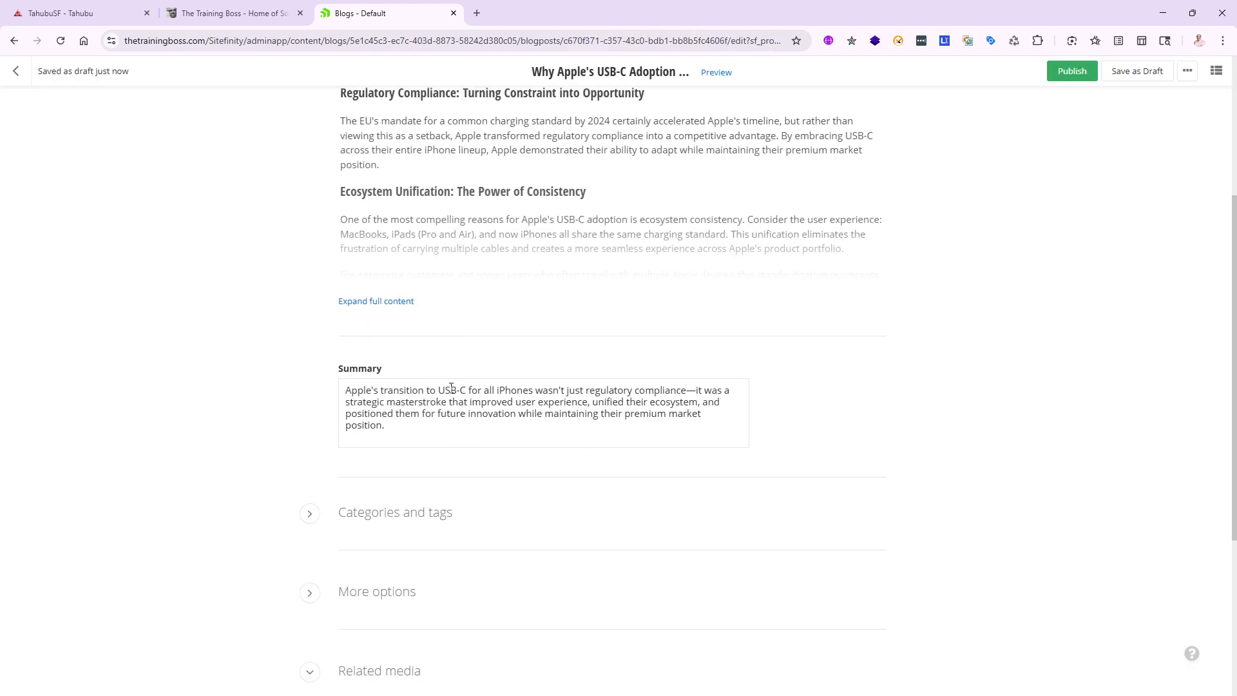
scroll(445, 393, down, 4)
scroll(437, 367, up, 8)
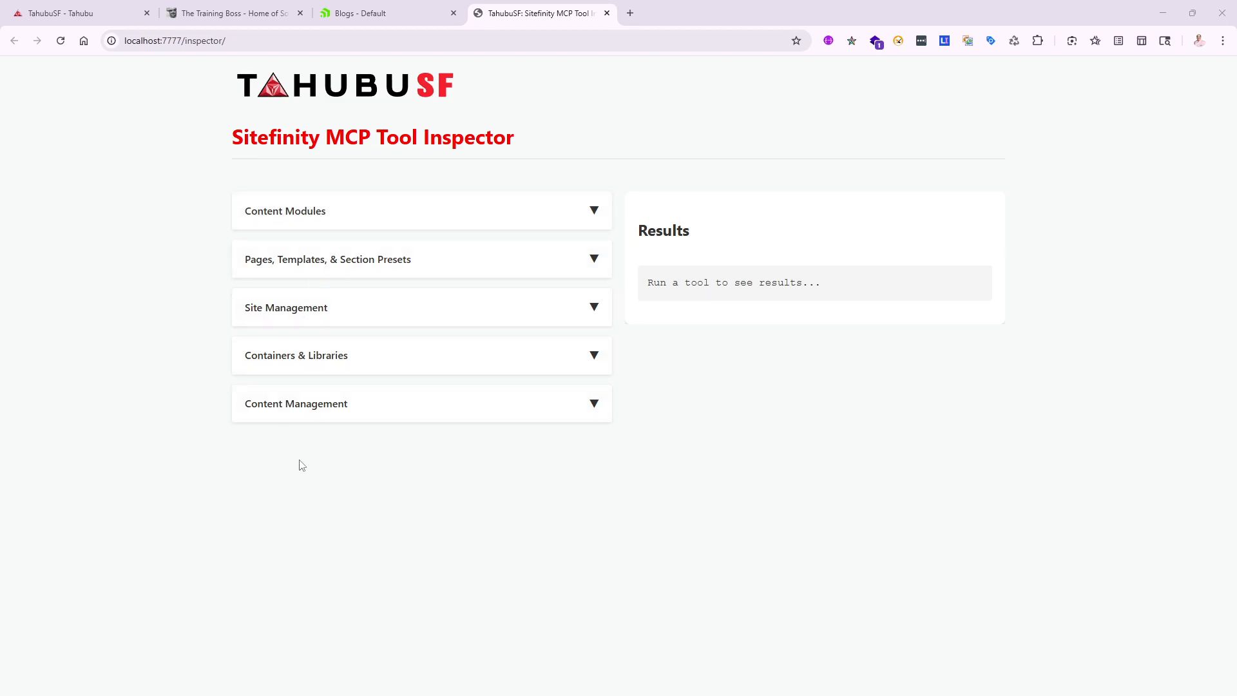
Expand Content Modules and run the News, Blog Posts, List Items, Events and Shared Content tools.
click(594, 211)
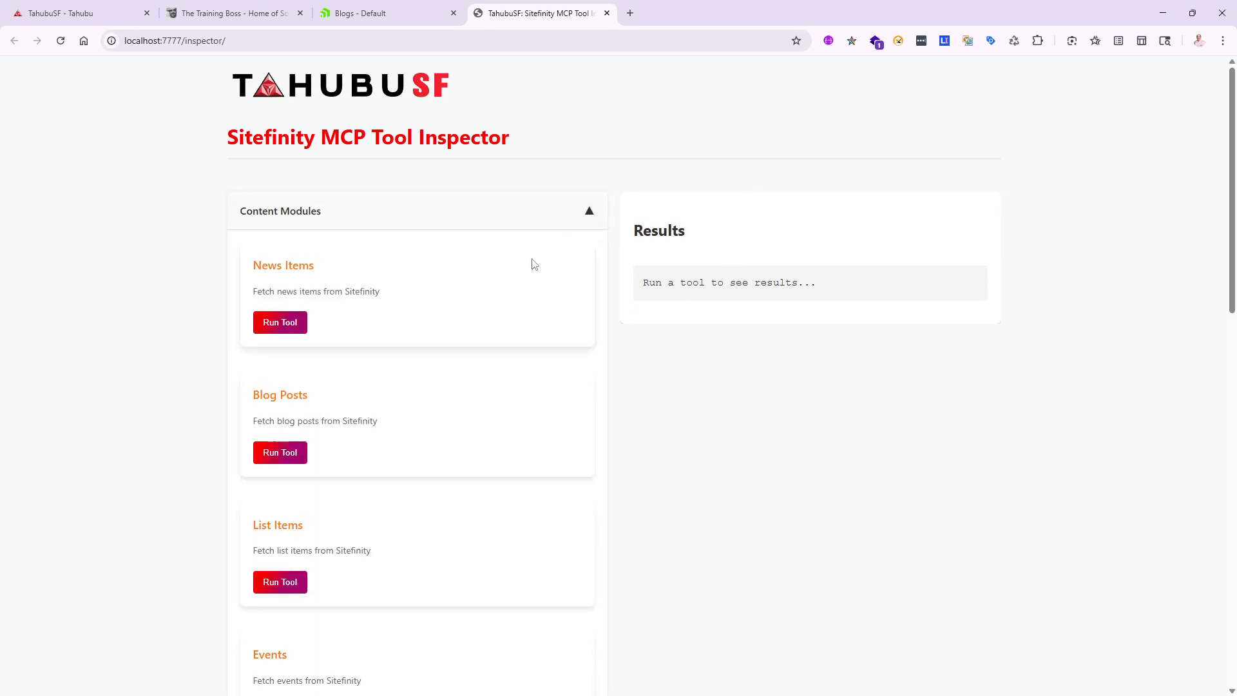
click(280, 320)
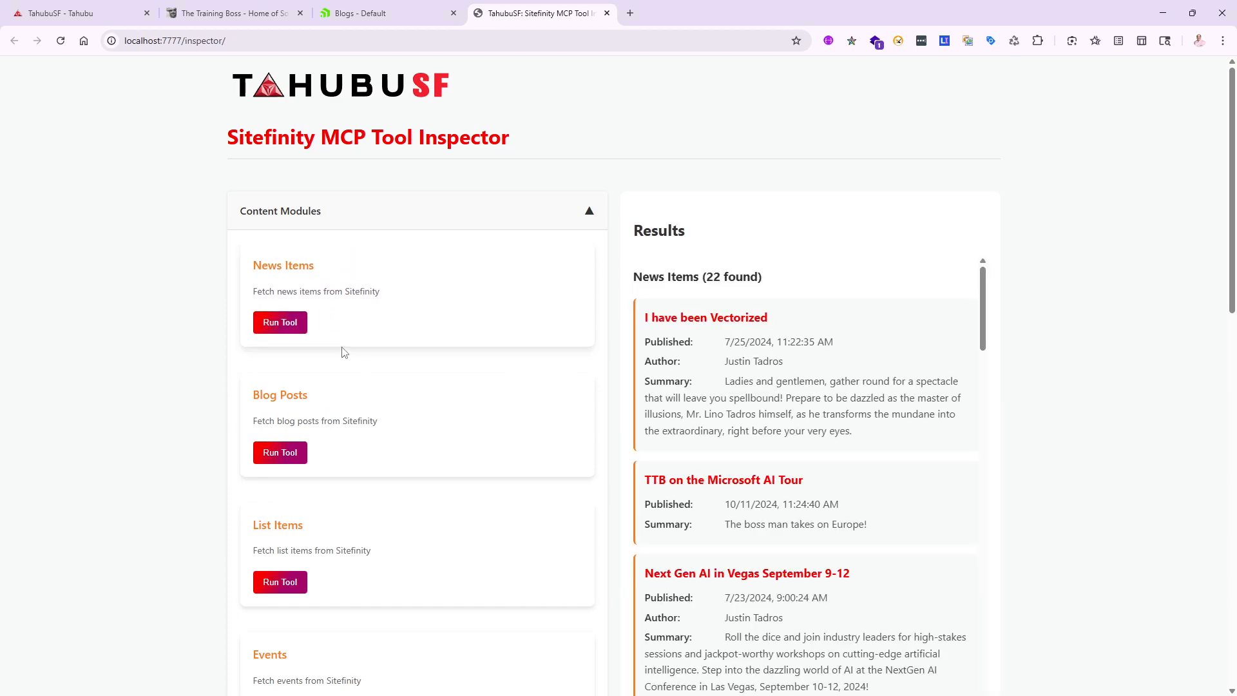
scroll(699, 348, down, 10)
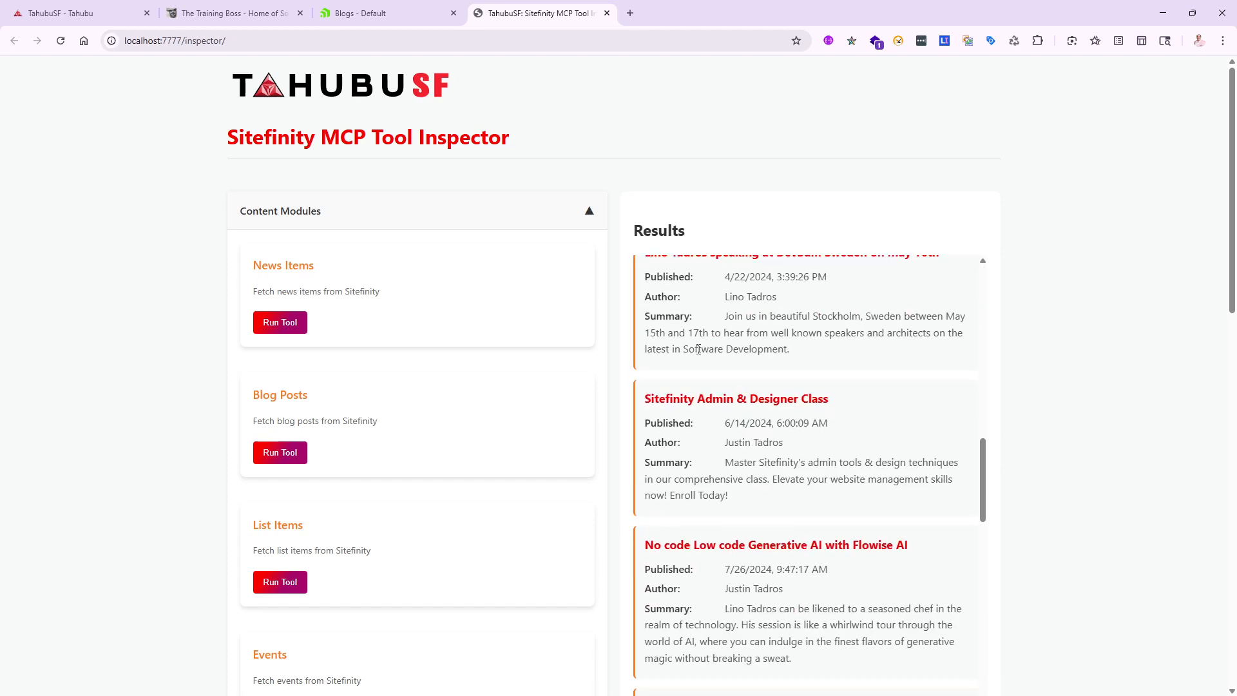
scroll(695, 353, up, 10)
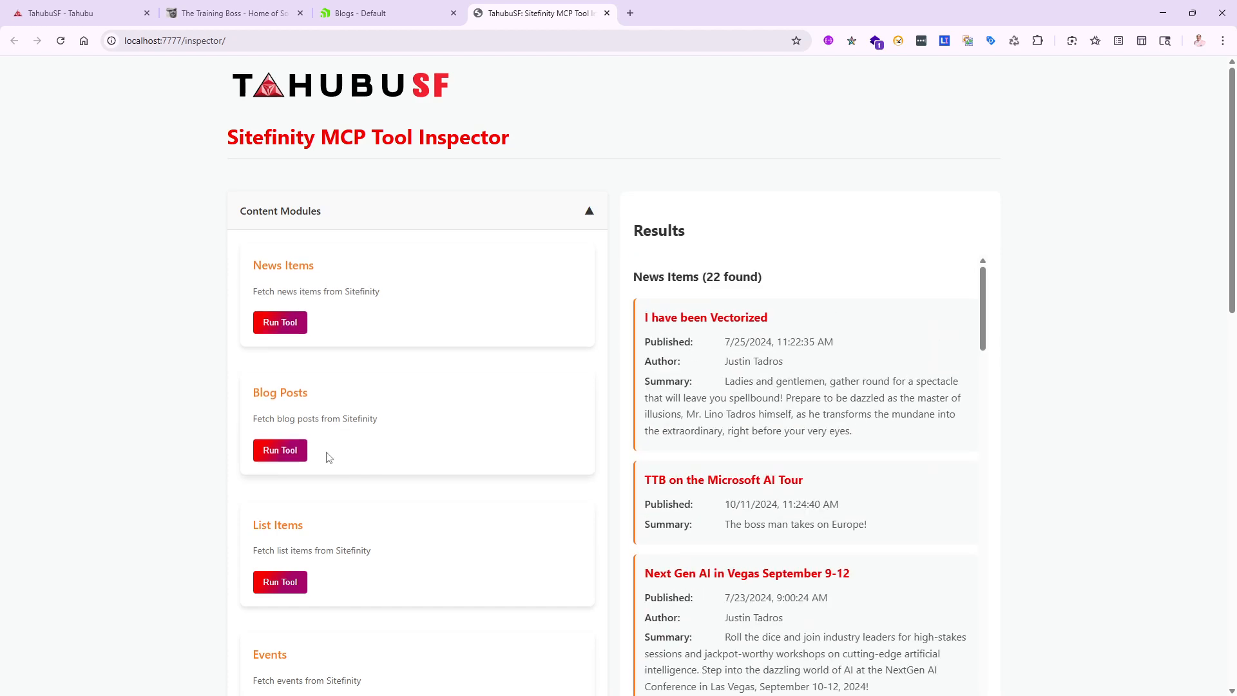
click(280, 457)
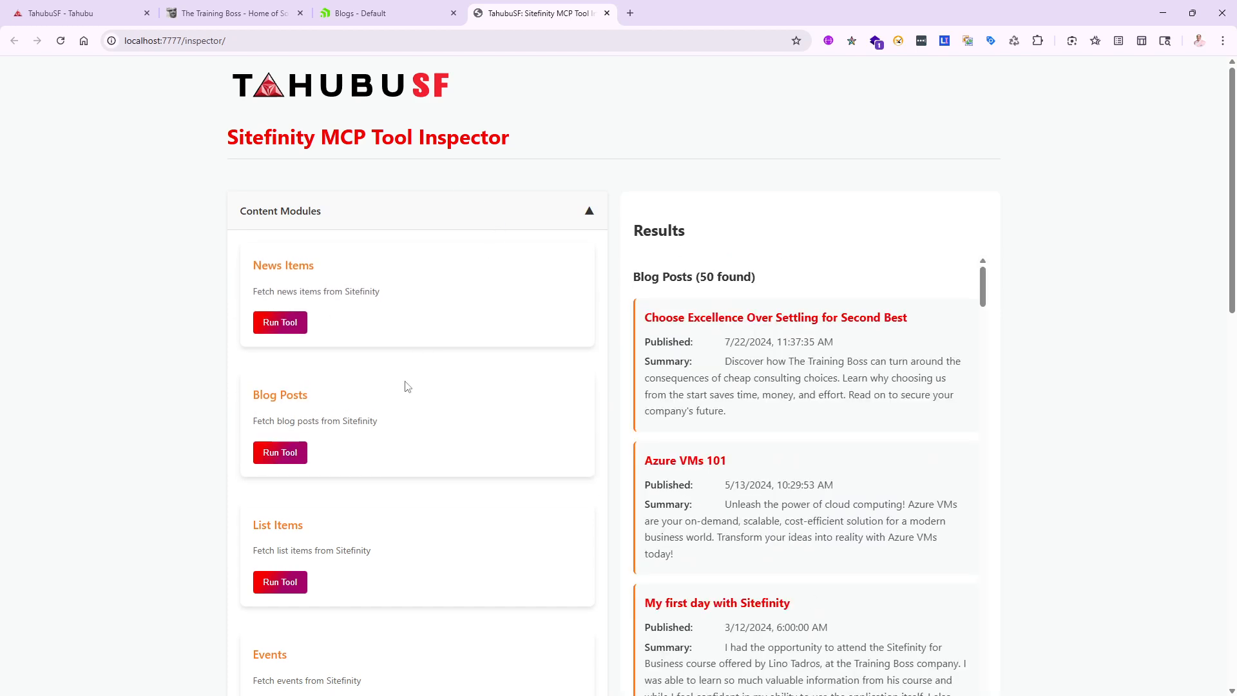
scroll(407, 390, down, 5)
click(283, 264)
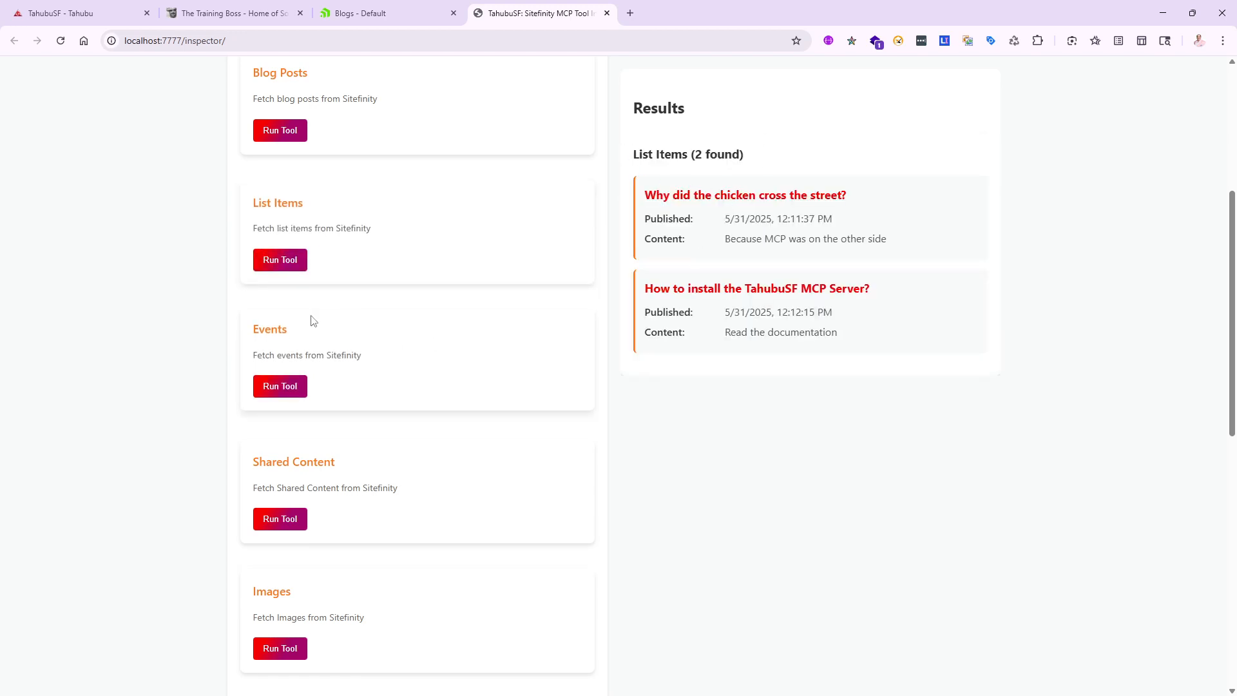
click(287, 387)
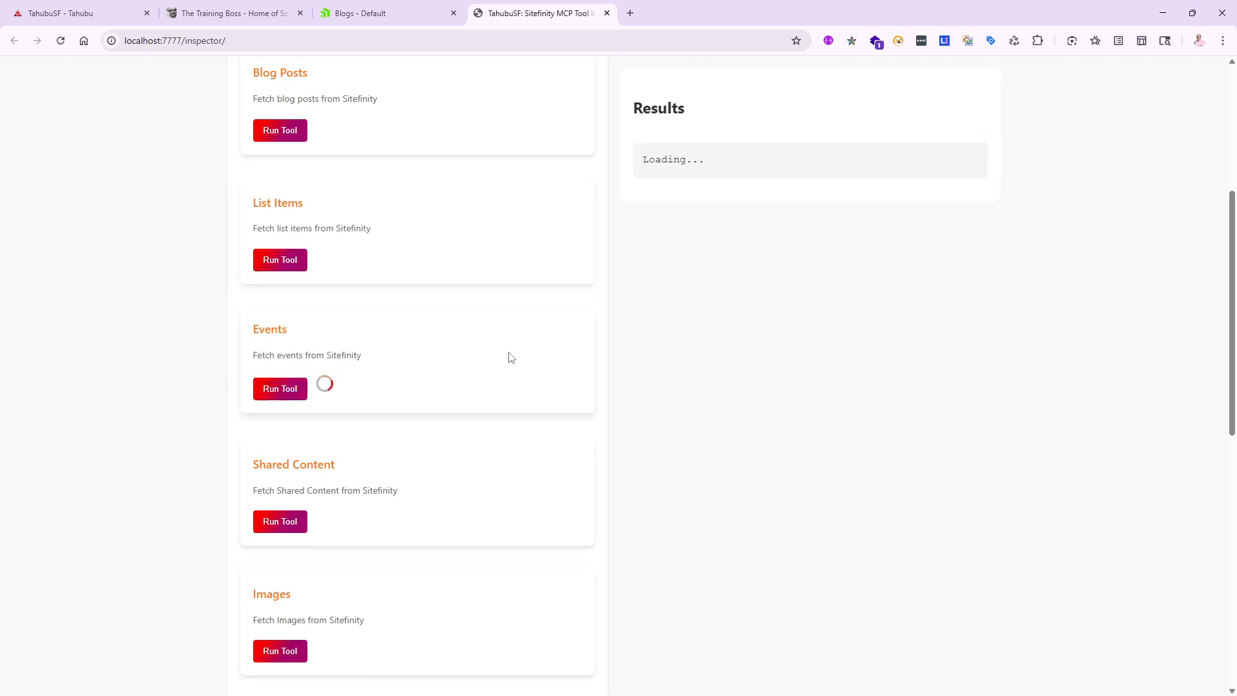
click(284, 519)
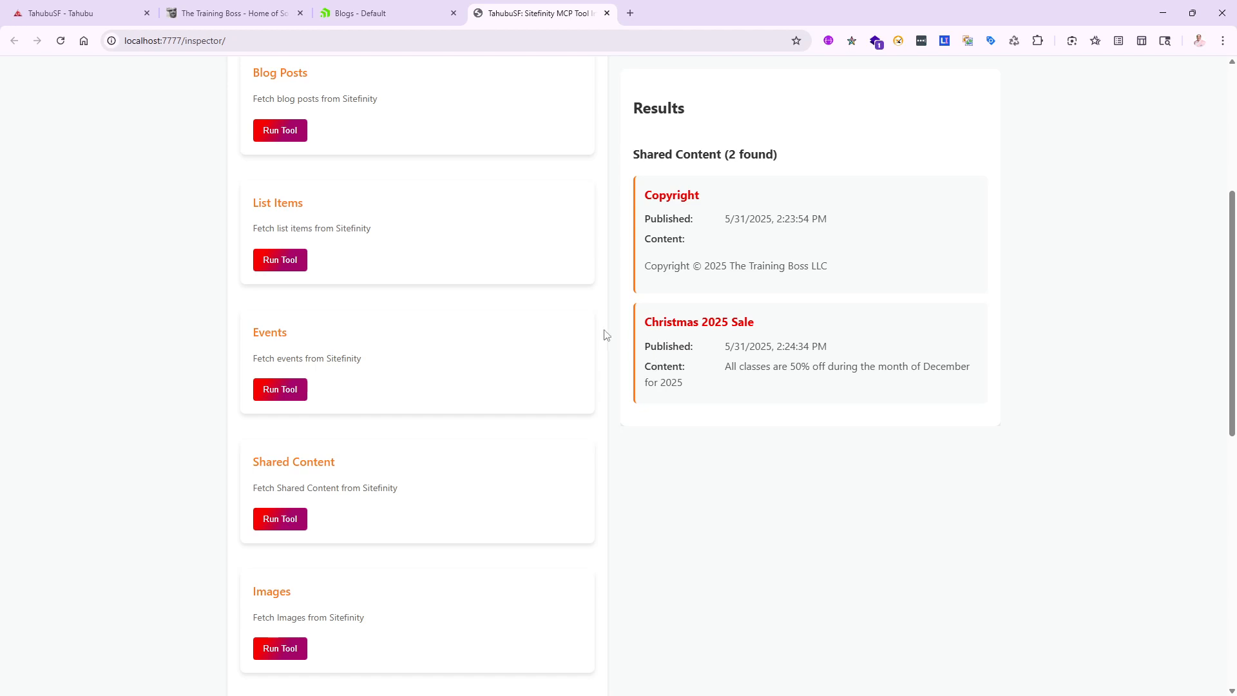
Run the Images, Documents, Videos and Forms tools, then collapse Content Modules.
scroll(421, 330, down, 1)
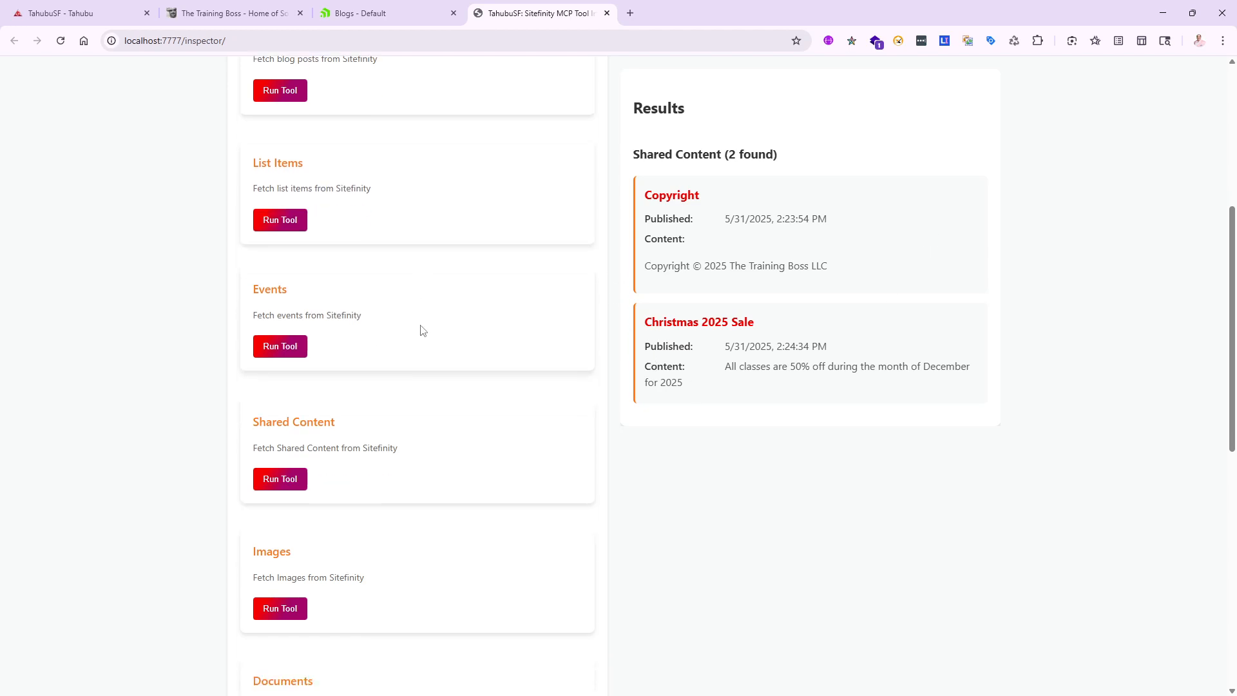
scroll(421, 330, down, 3)
click(284, 390)
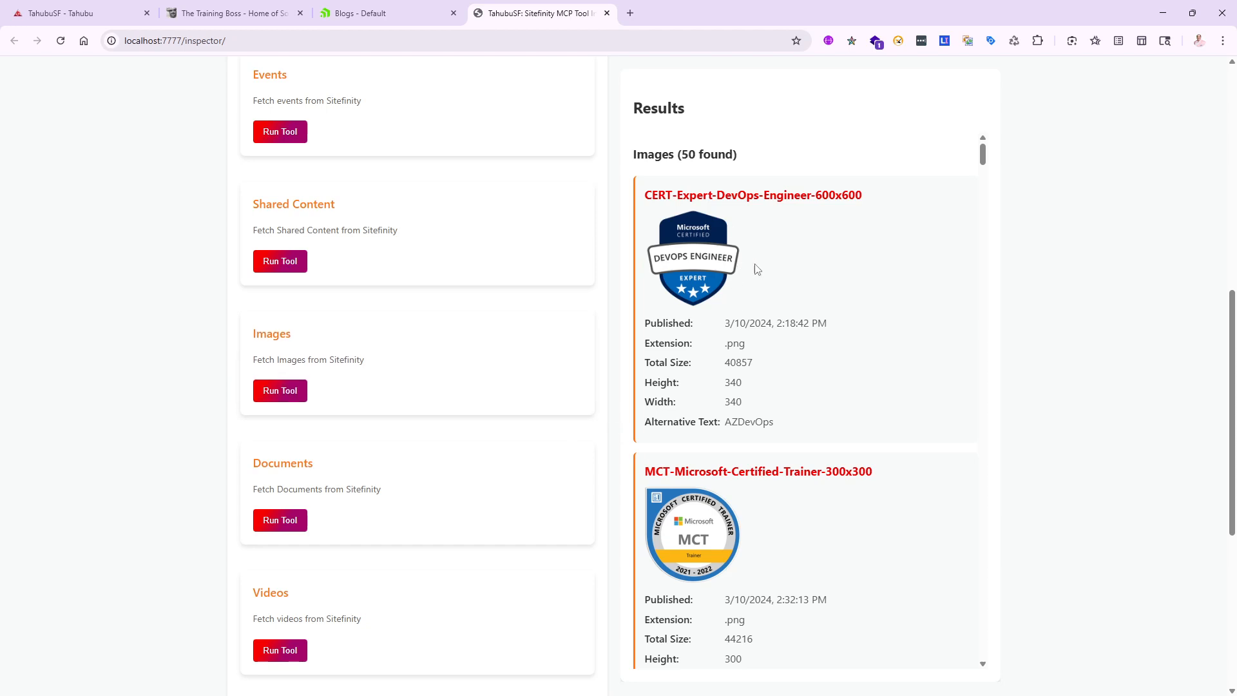
scroll(798, 419, down, 15)
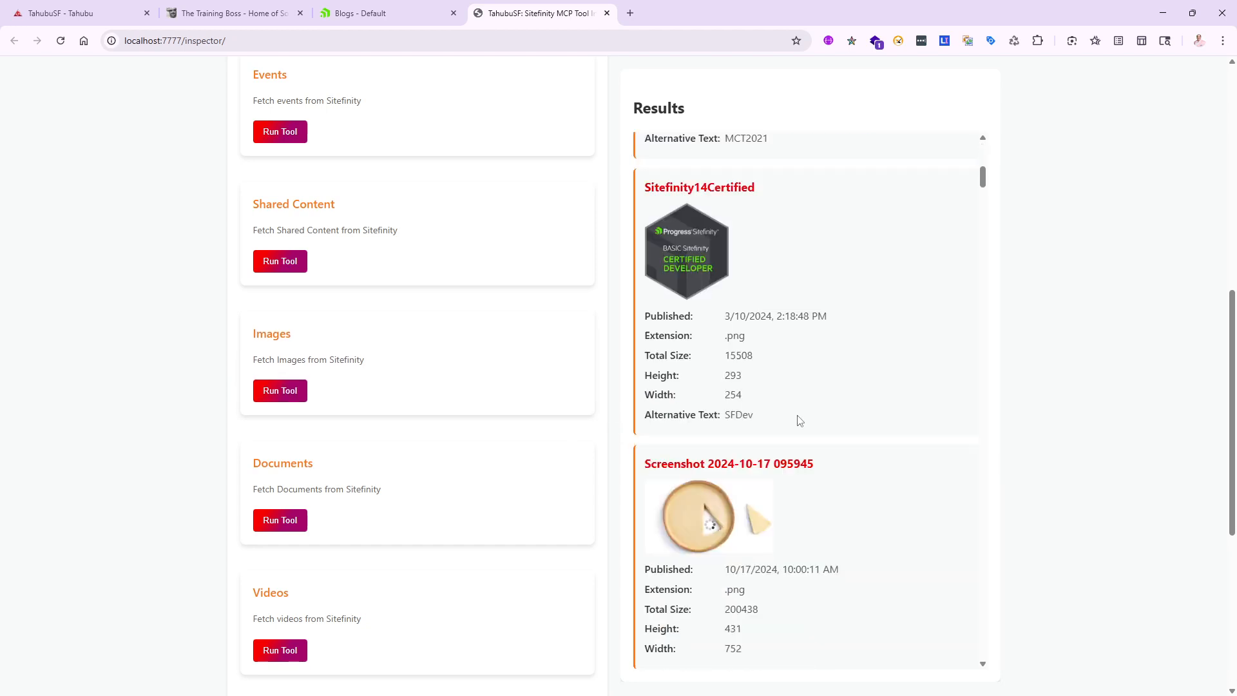
scroll(796, 423, down, 10)
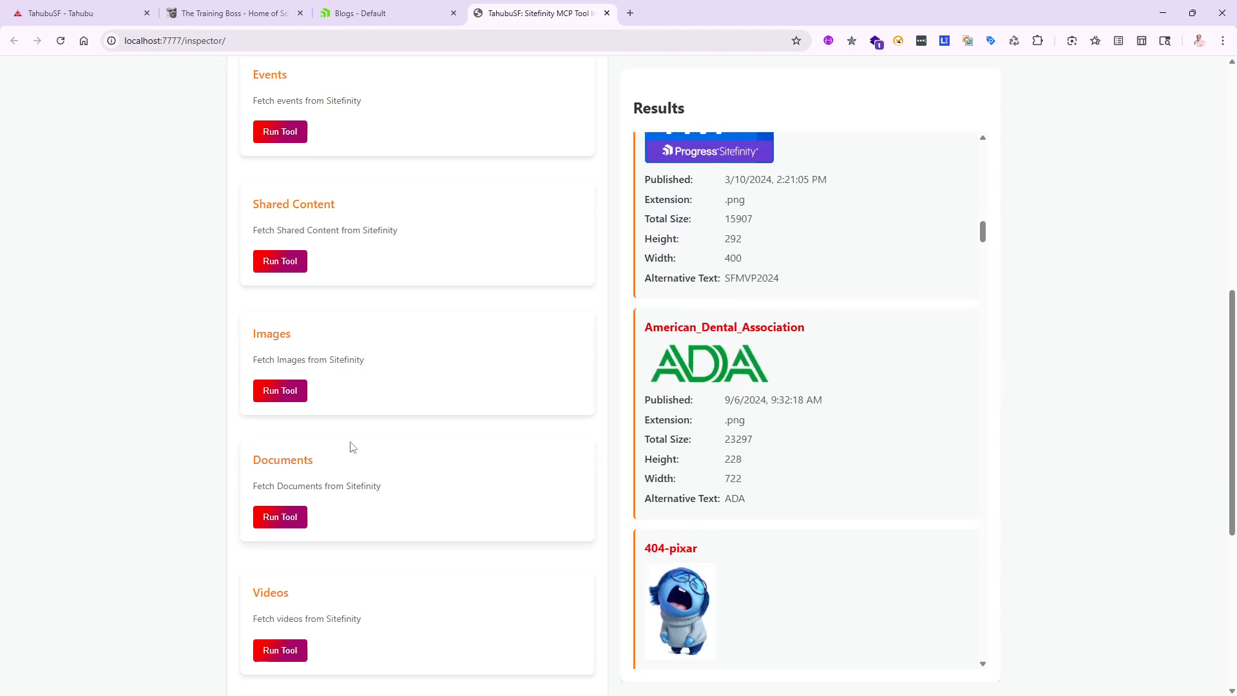
scroll(342, 432, down, 3)
click(290, 325)
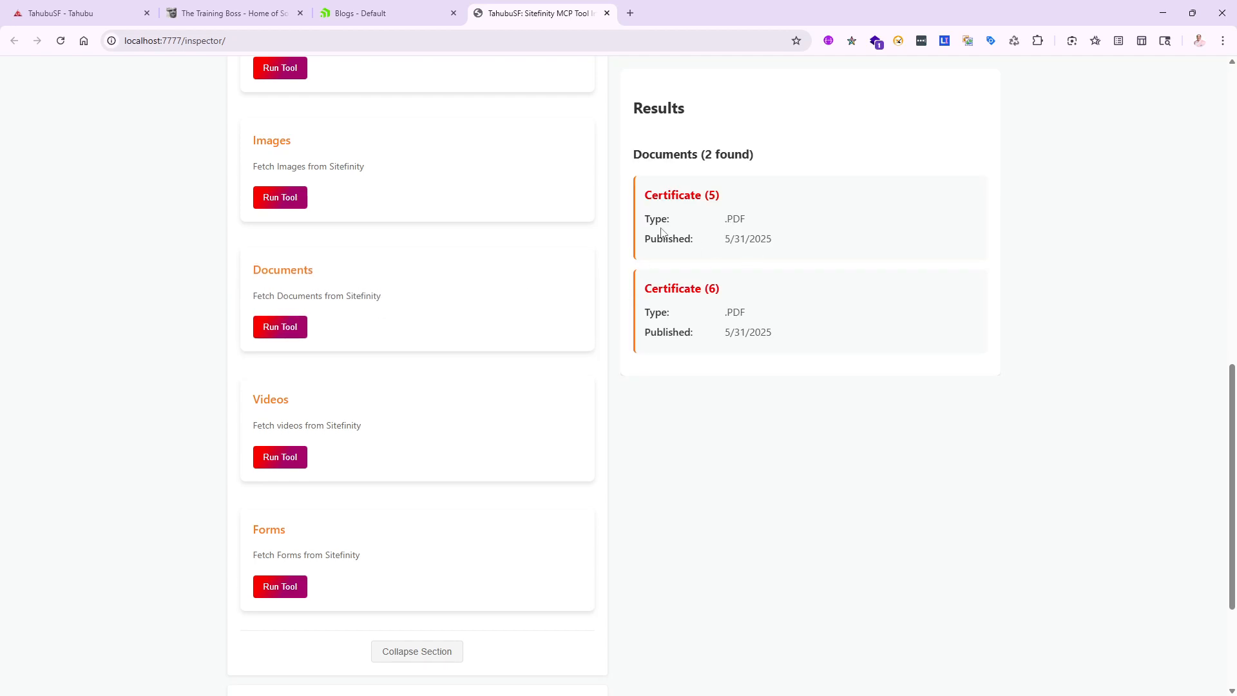
click(300, 459)
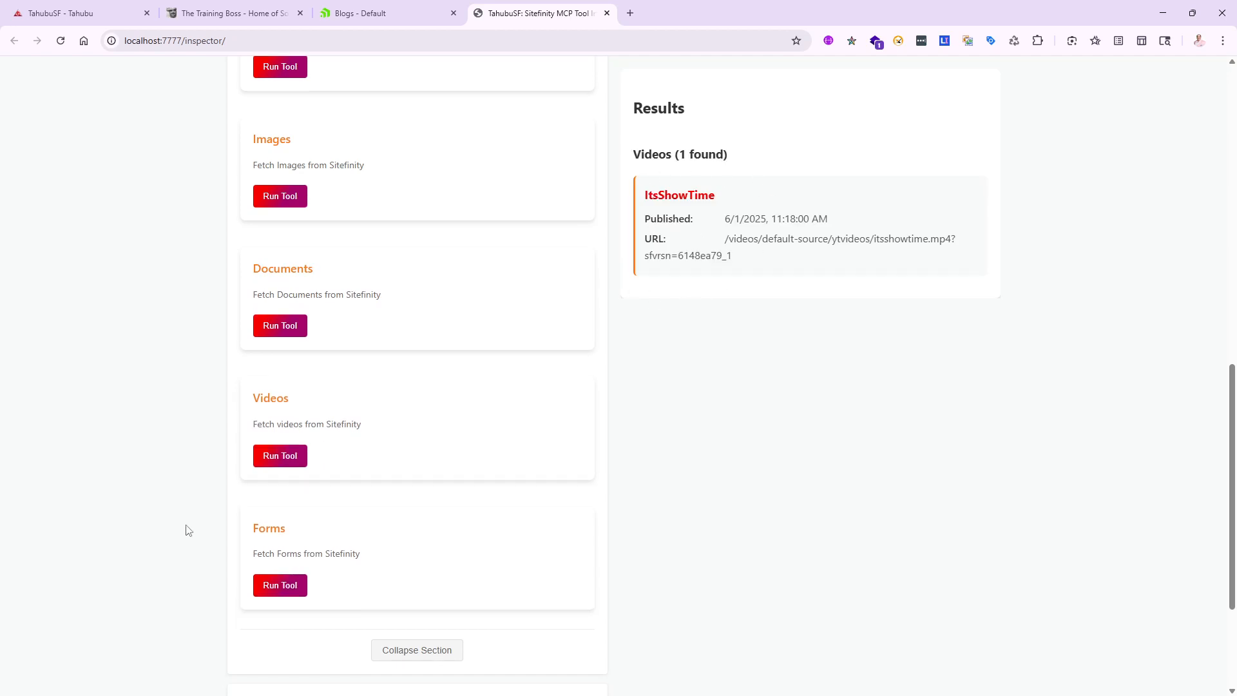
scroll(213, 515, down, 2)
click(290, 459)
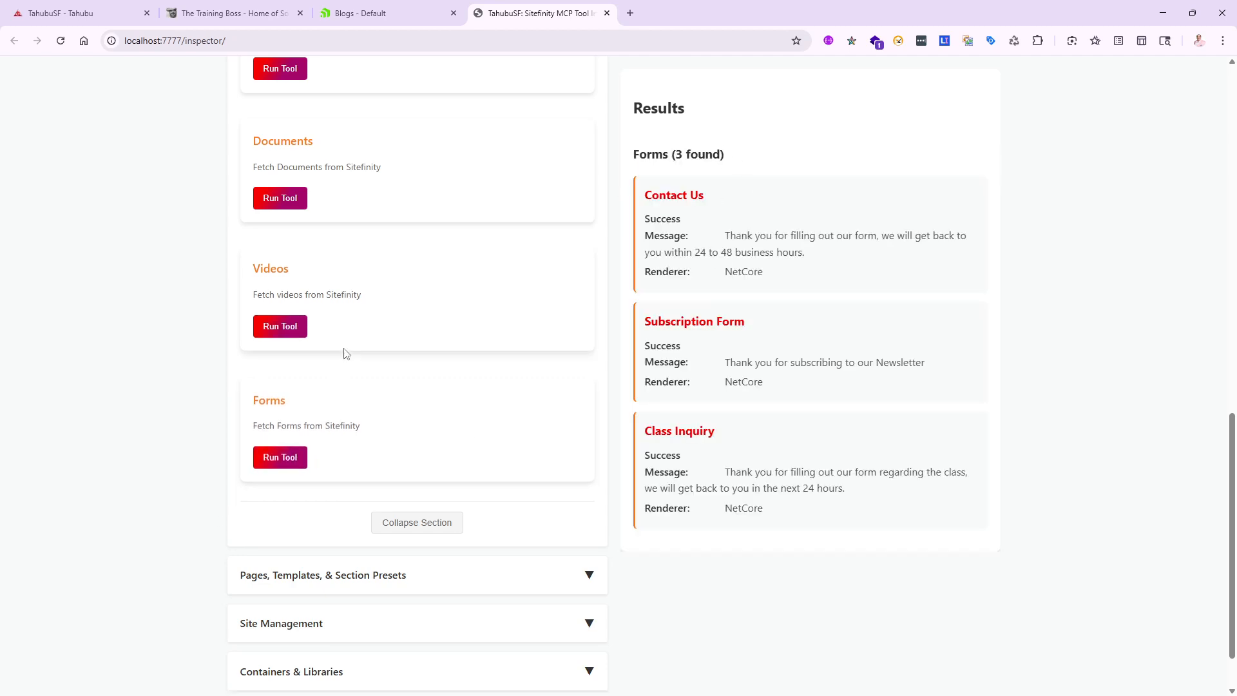
scroll(344, 356, down, 1)
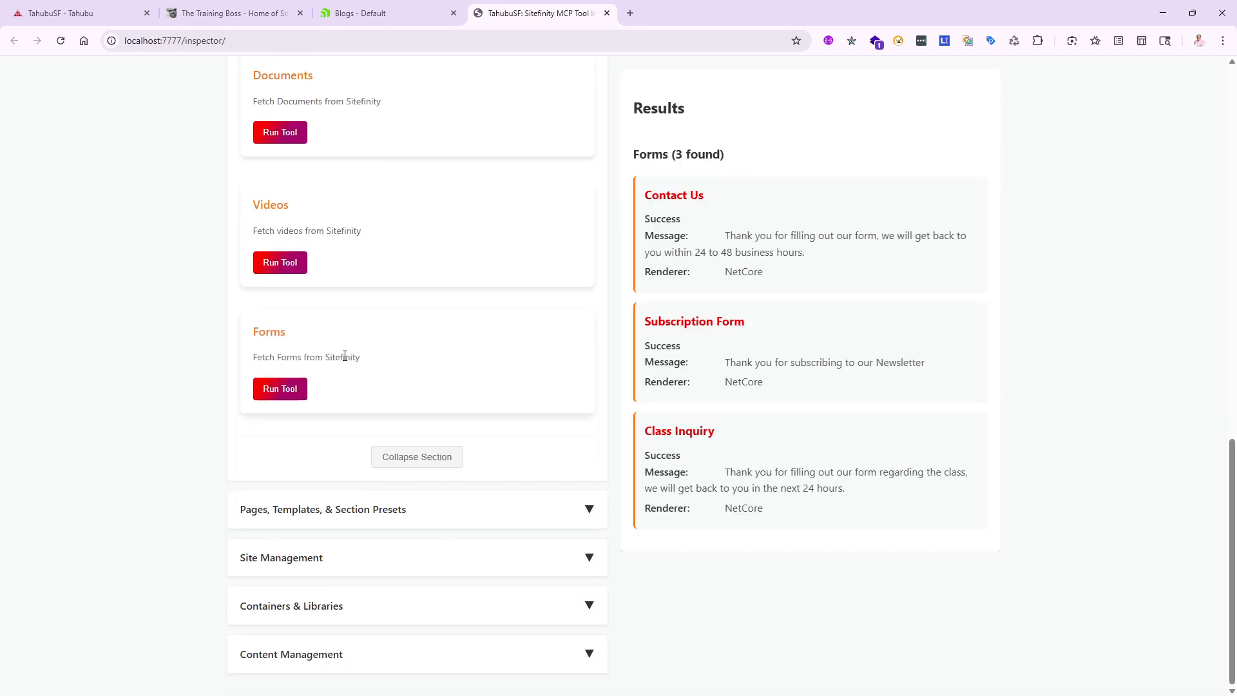
click(418, 458)
Run Pages, Page Templates (six templates) and Section Presets (Footer, Copyright), then collapse that group.
click(302, 261)
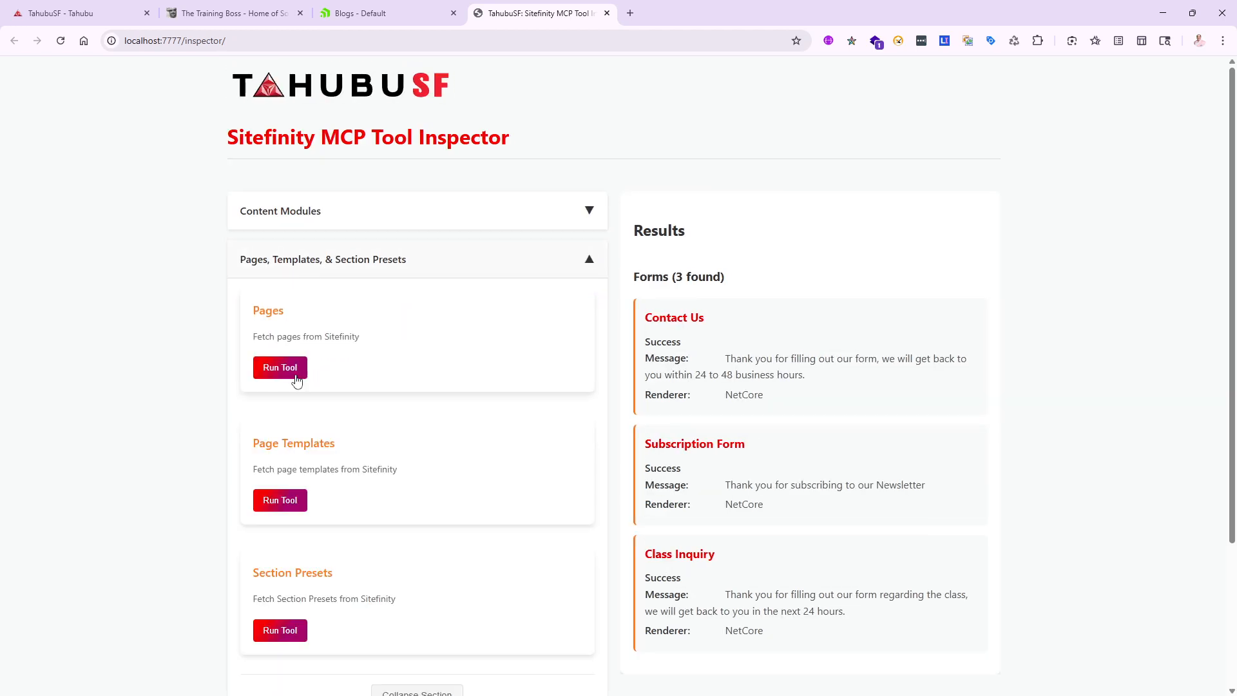
click(291, 369)
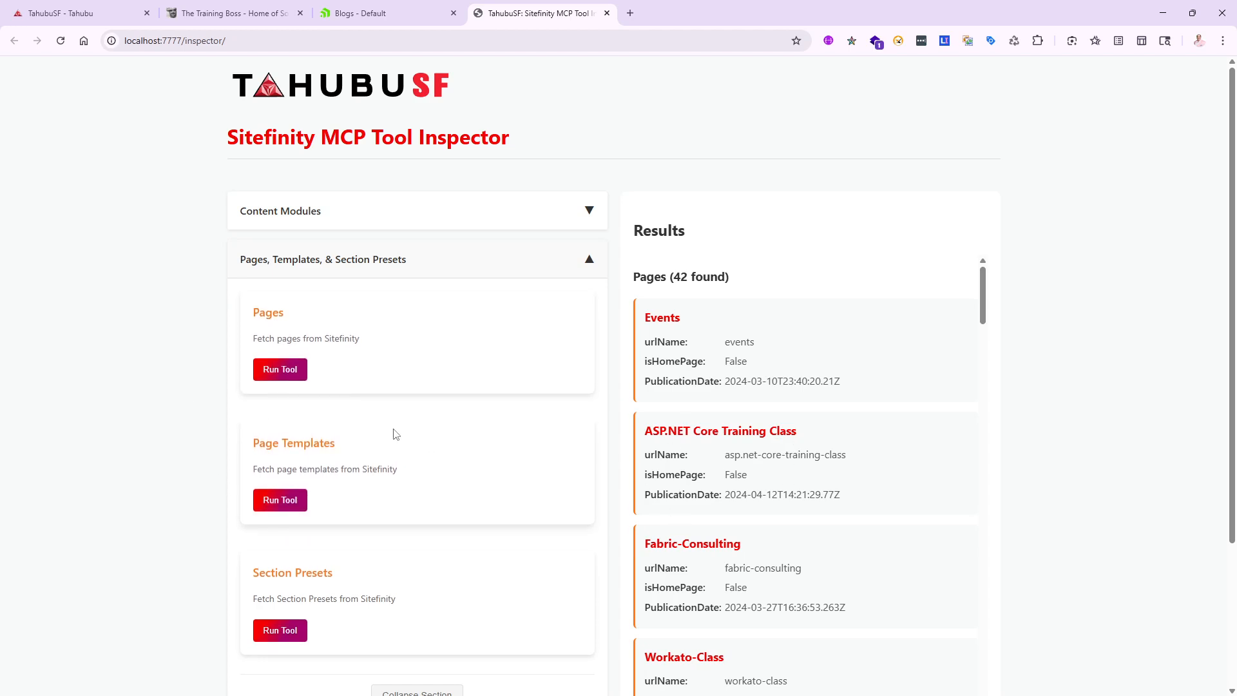
scroll(395, 435, down, 3)
click(271, 308)
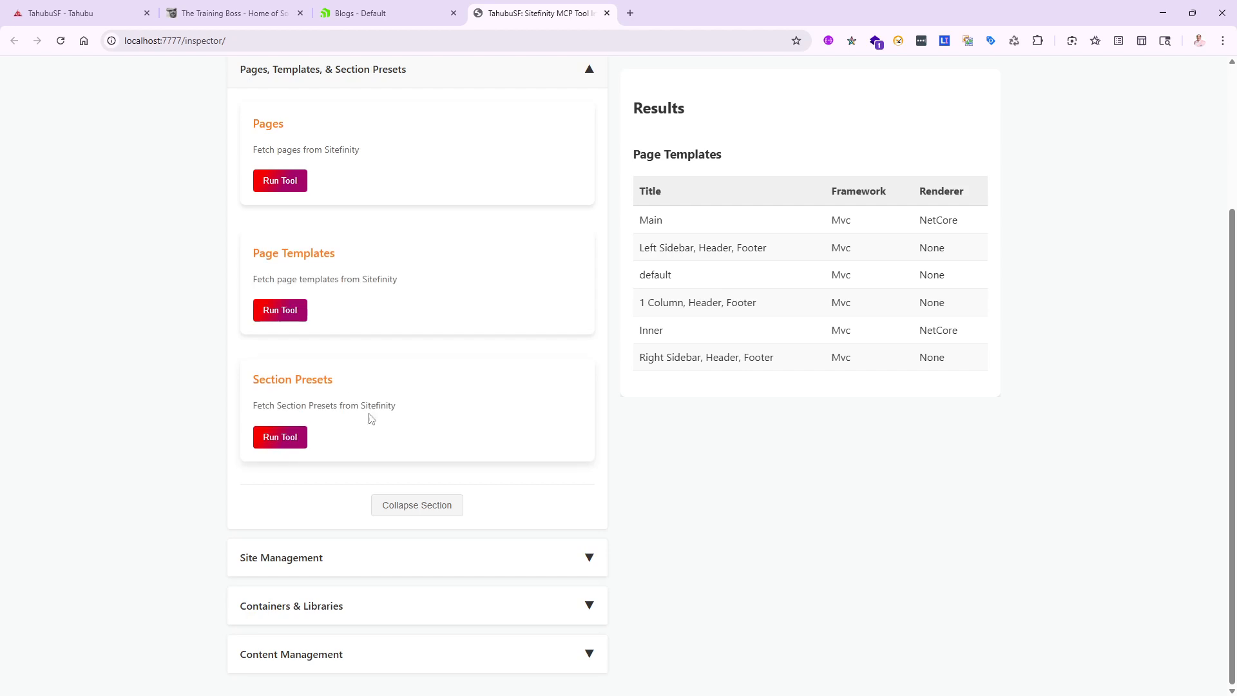
click(277, 438)
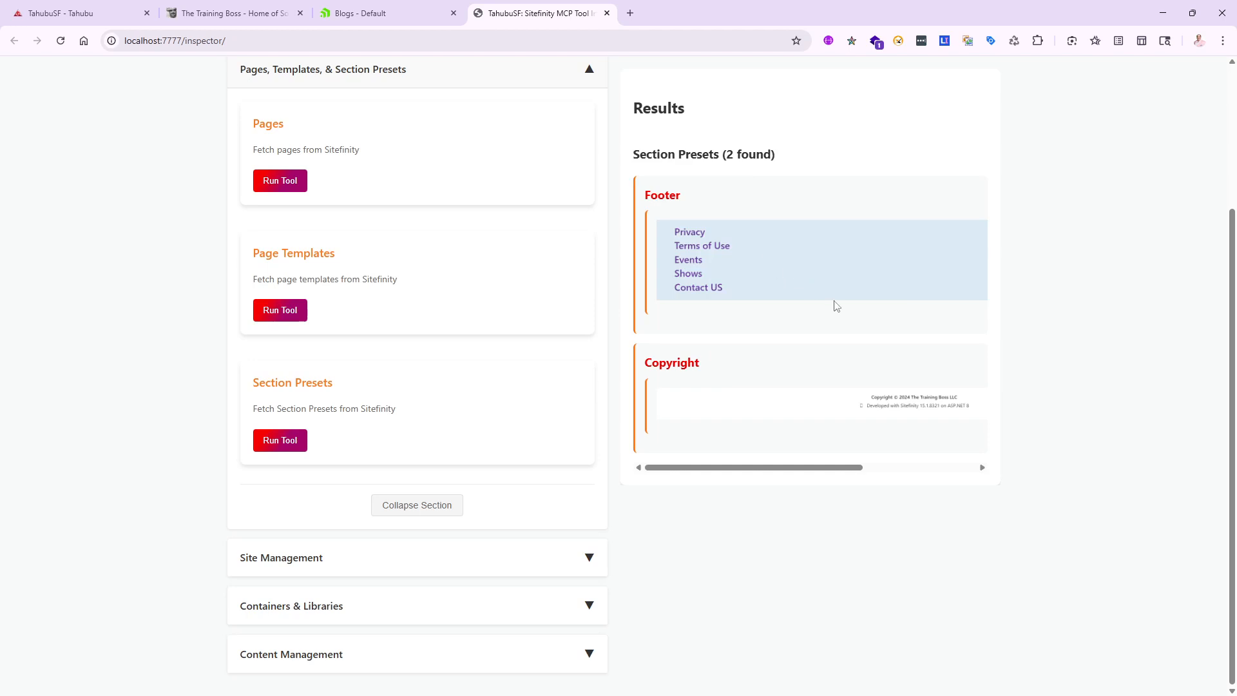
drag(837, 468, 732, 467)
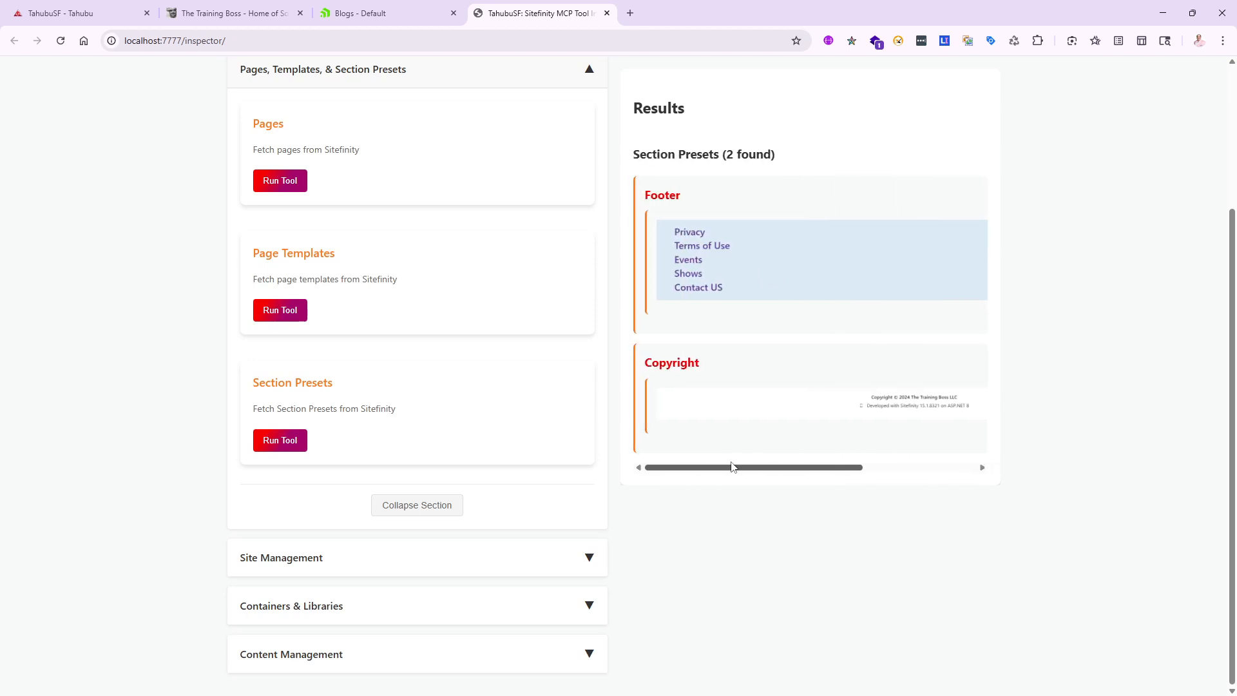
click(442, 513)
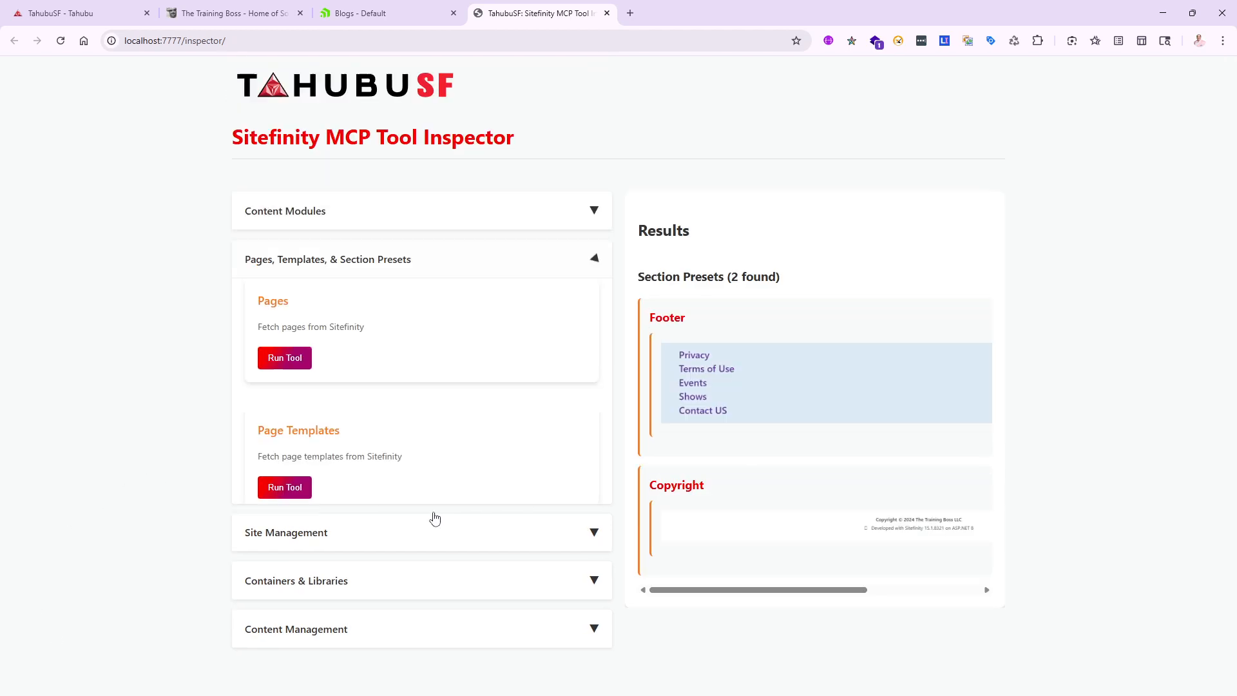
Run Sites, Search Indexes (3 indexes) and Taxonomies (Categories, Tags), then collapse Site Management.
click(290, 314)
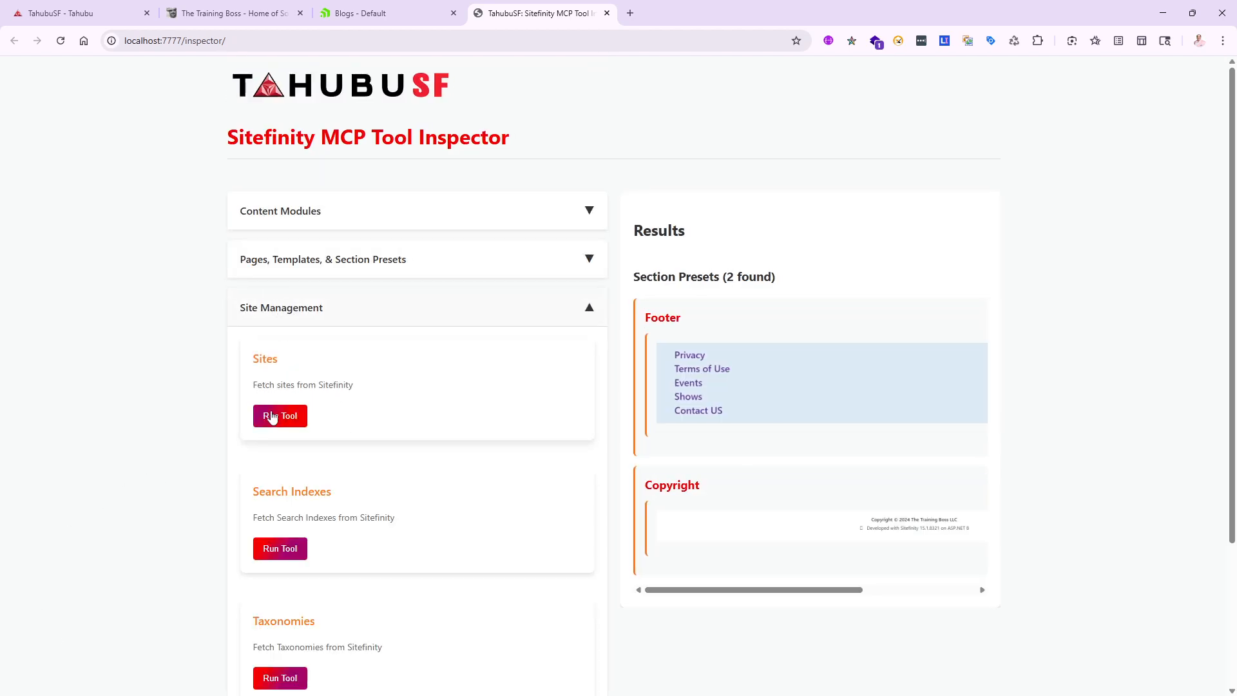
click(277, 417)
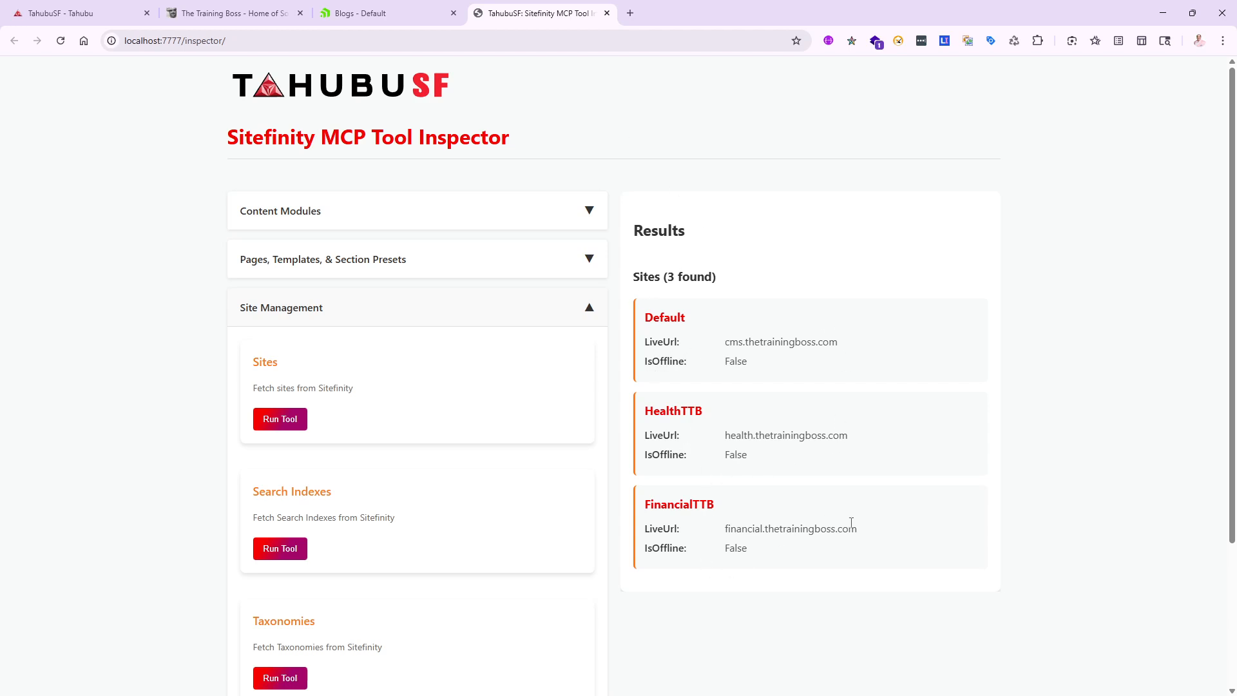
scroll(414, 470, down, 2)
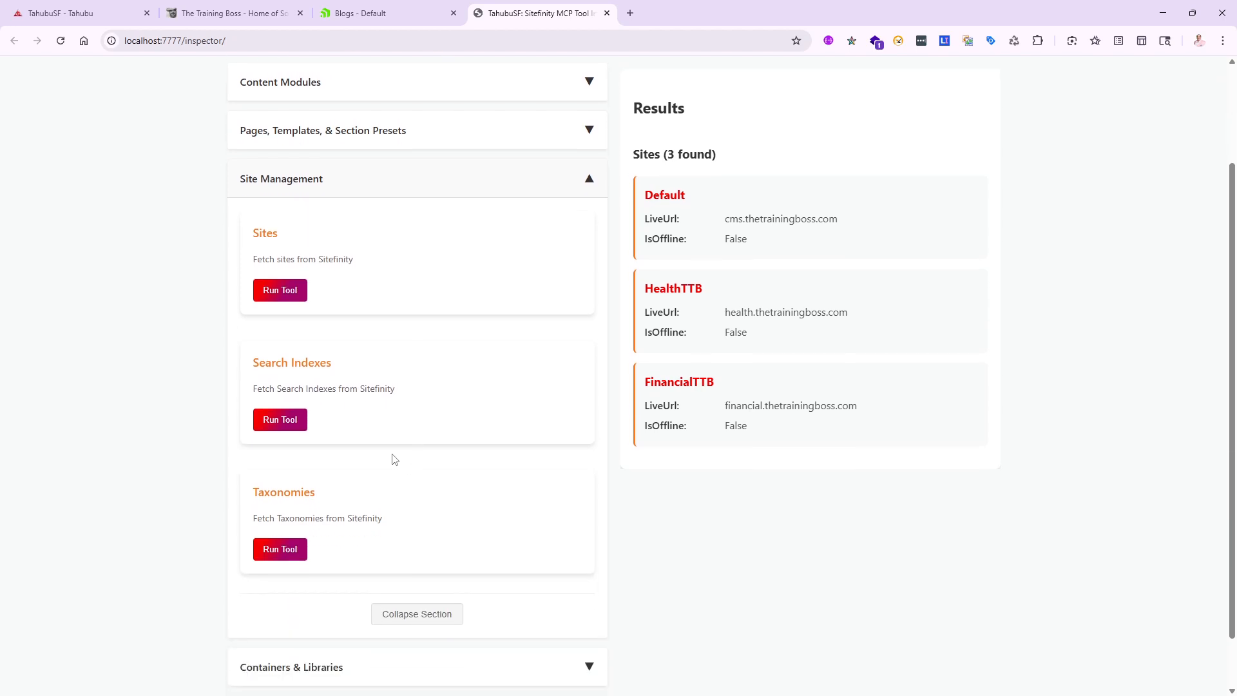
click(274, 423)
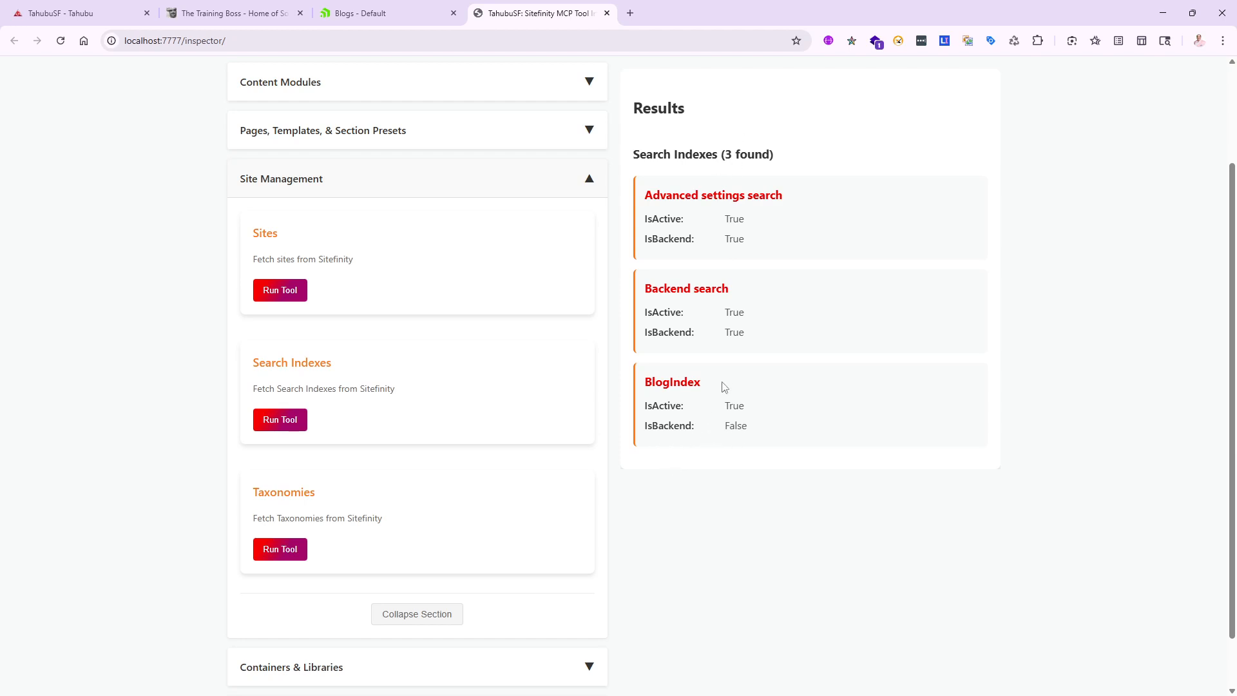
click(276, 549)
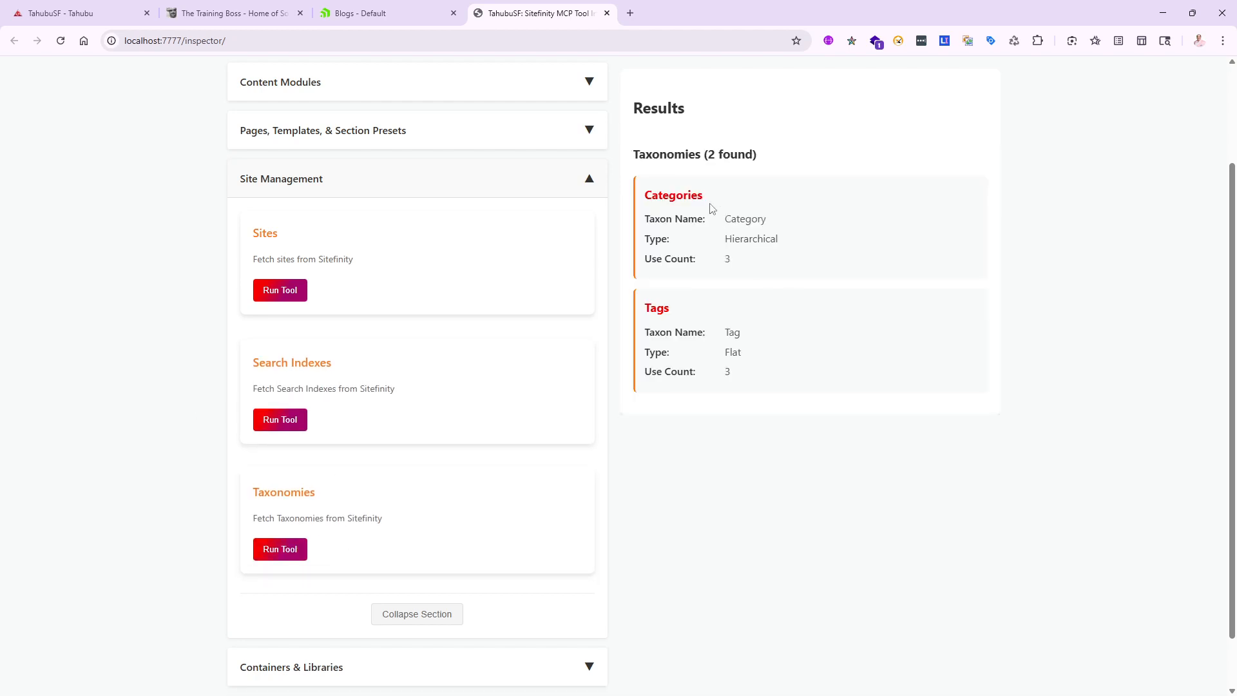
scroll(655, 434, down, 1)
click(422, 561)
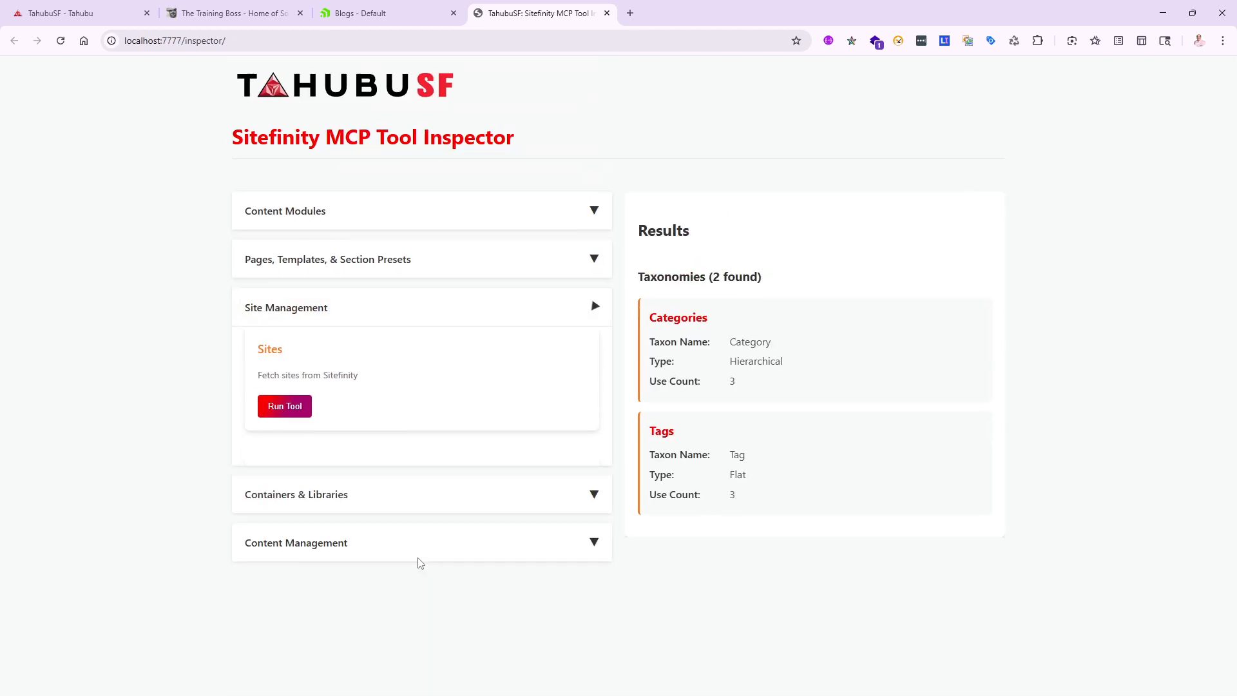
Run the Parent Blogs, Calendars and Video Libraries lookups (YTVideos, Default Library), then collapse Containers & Libraries.
click(350, 358)
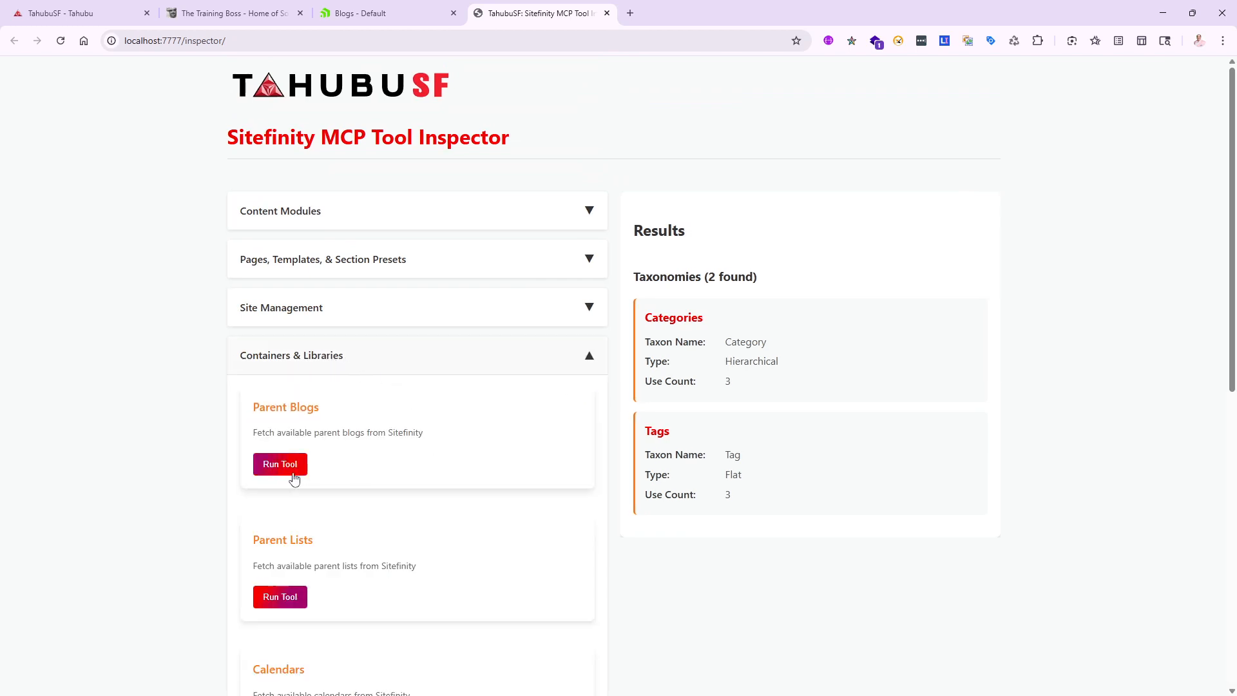
scroll(290, 464, down, 1)
scroll(289, 433, down, 1)
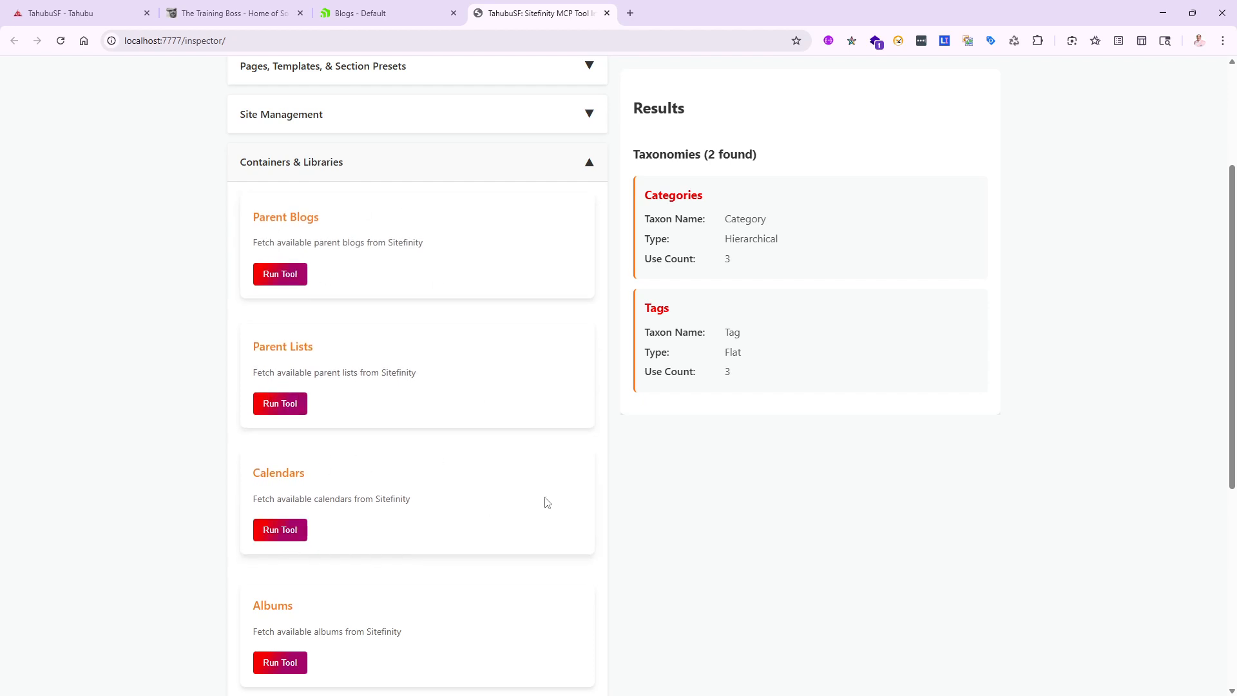
scroll(495, 536, down, 4)
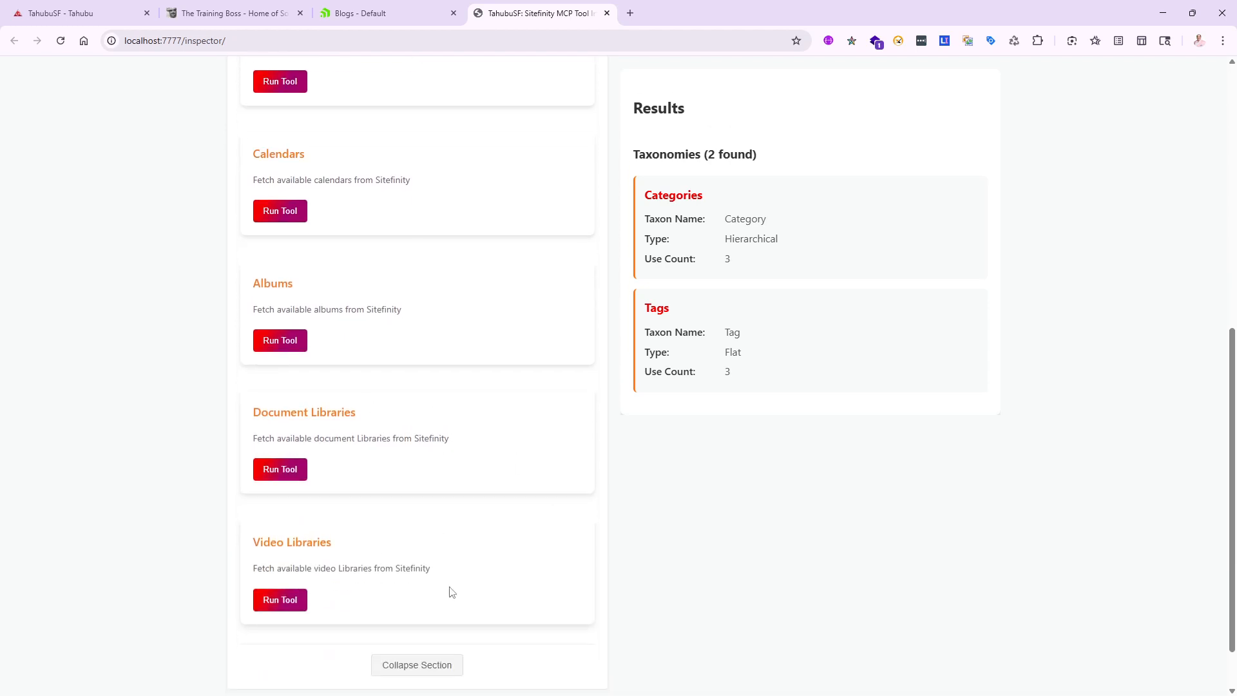
scroll(367, 500, up, 4)
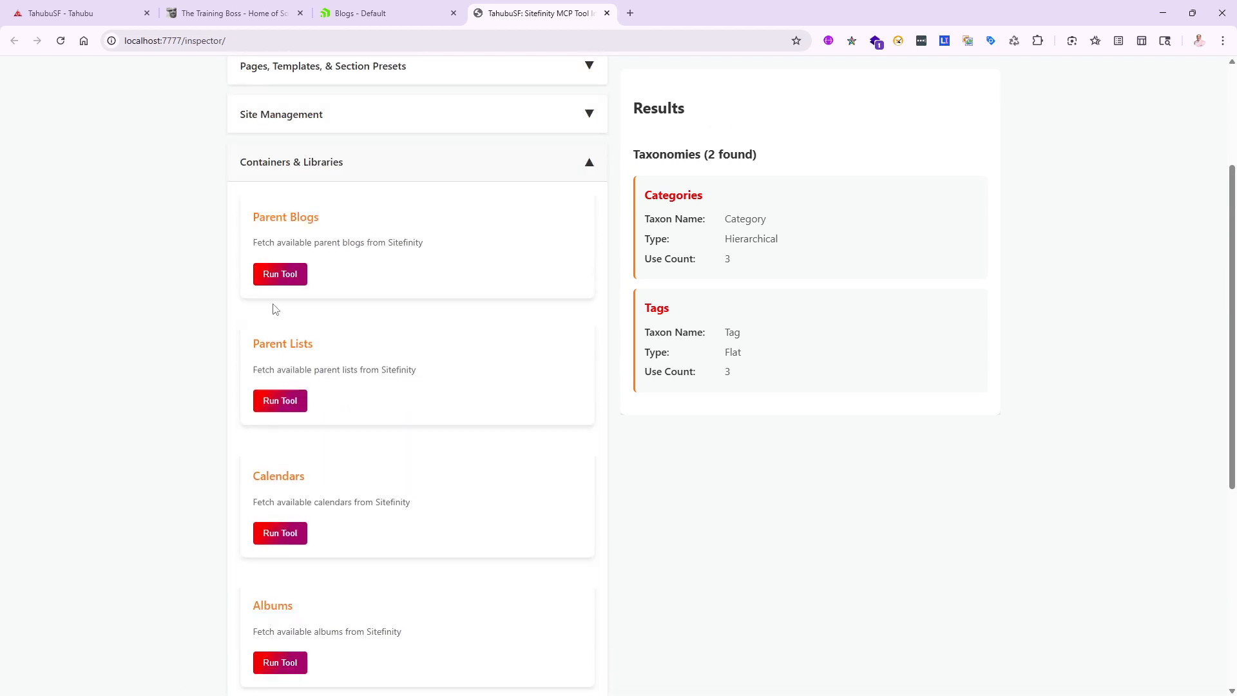
click(297, 276)
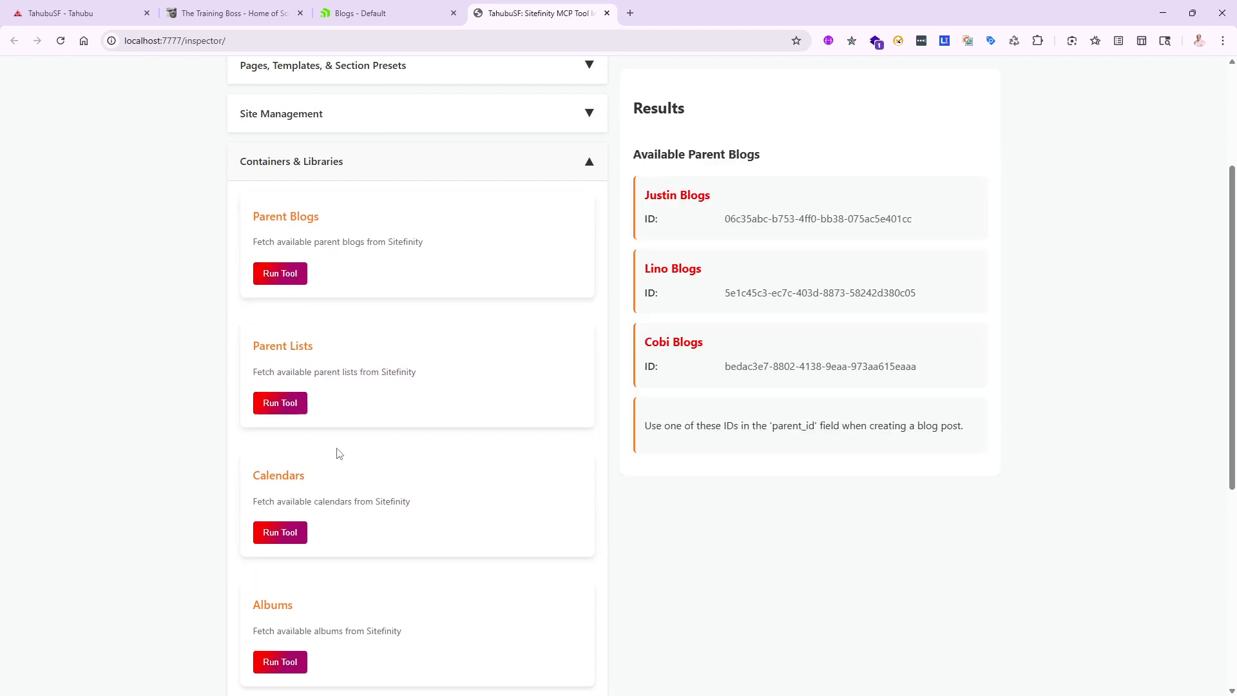
scroll(337, 453, down, 3)
click(303, 340)
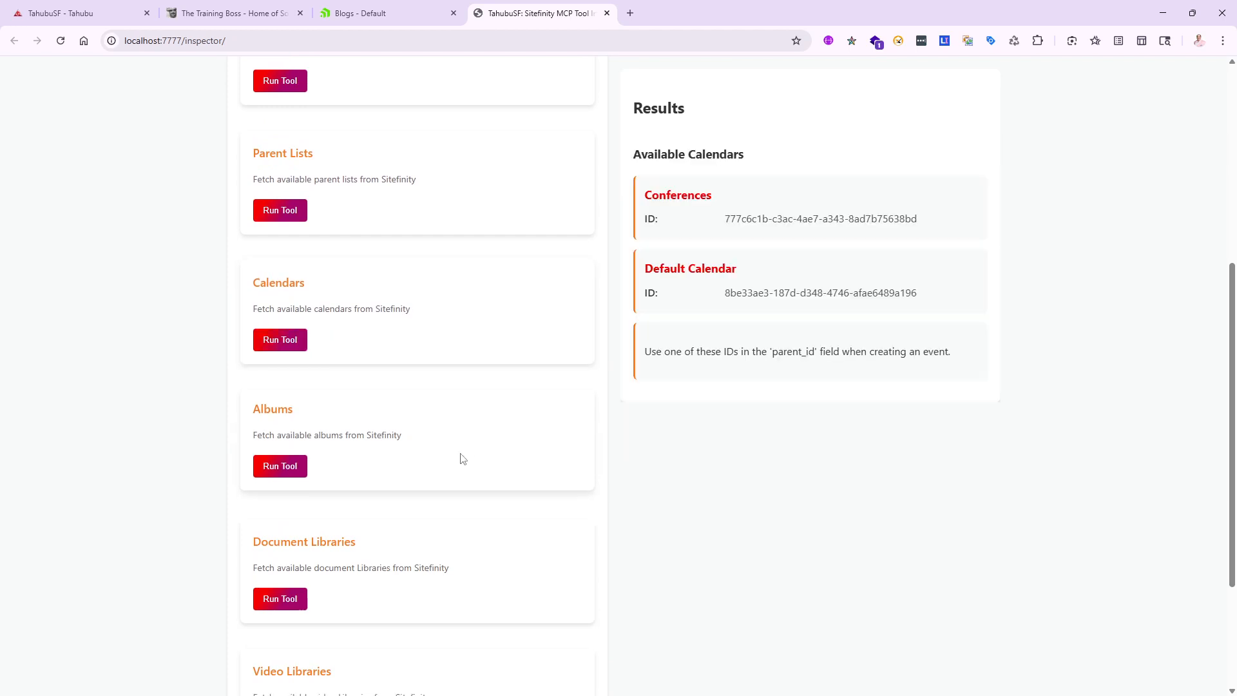
scroll(339, 404, down, 3)
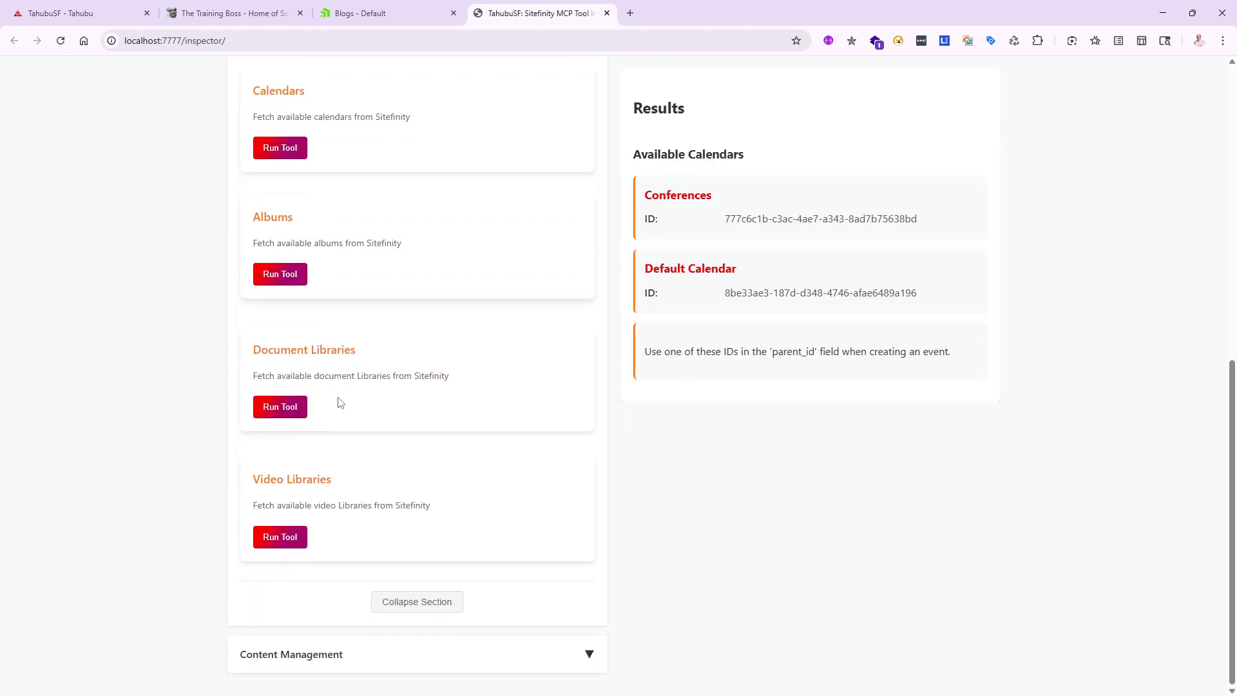
click(278, 535)
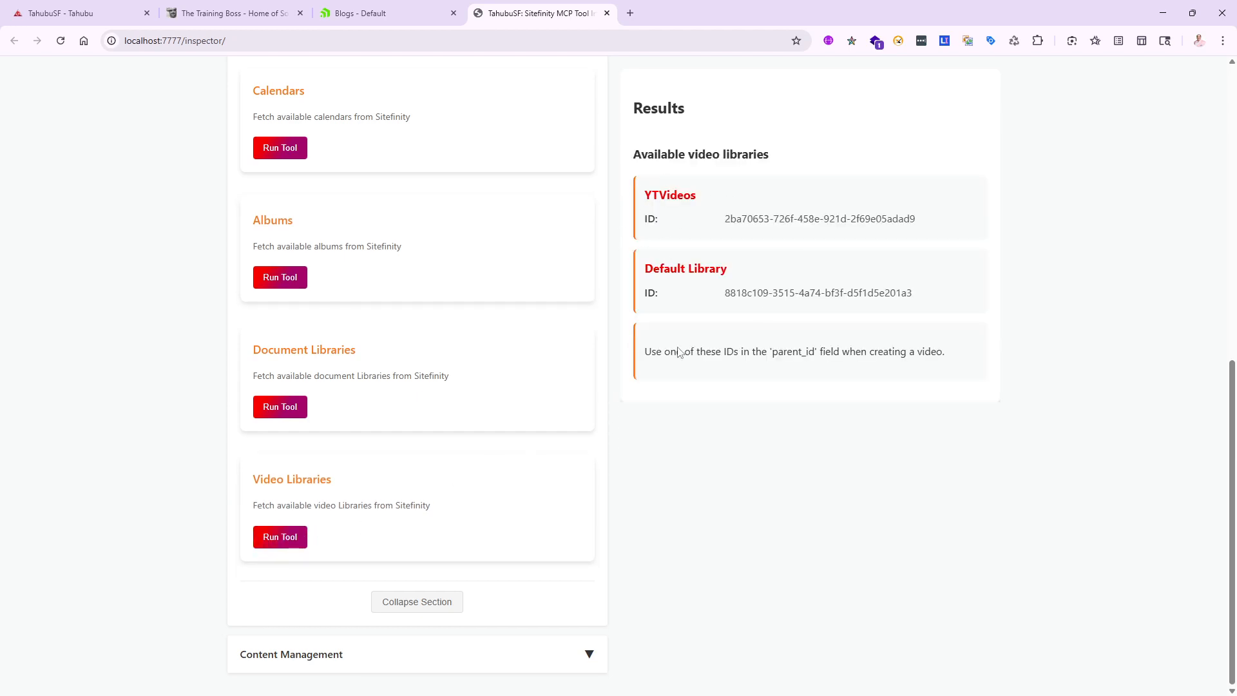
click(400, 602)
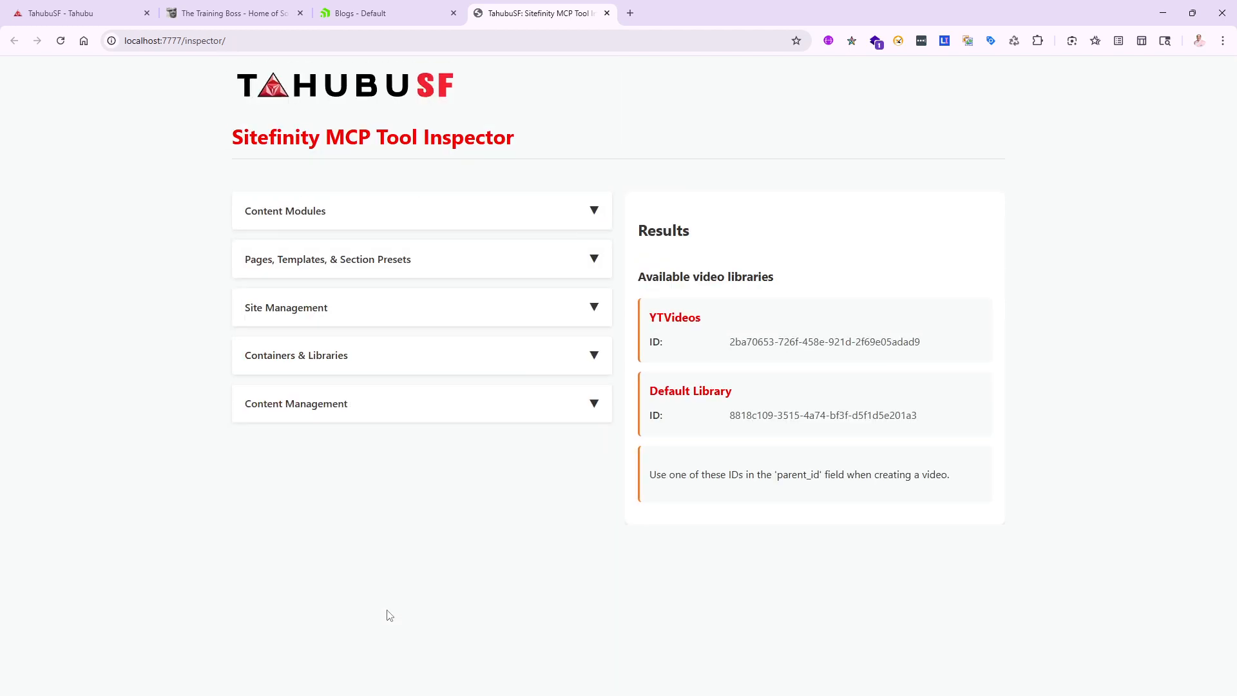
Open a new Create Blog Post Draft editor from the Content Management group.
click(326, 405)
scroll(380, 506, down, 3)
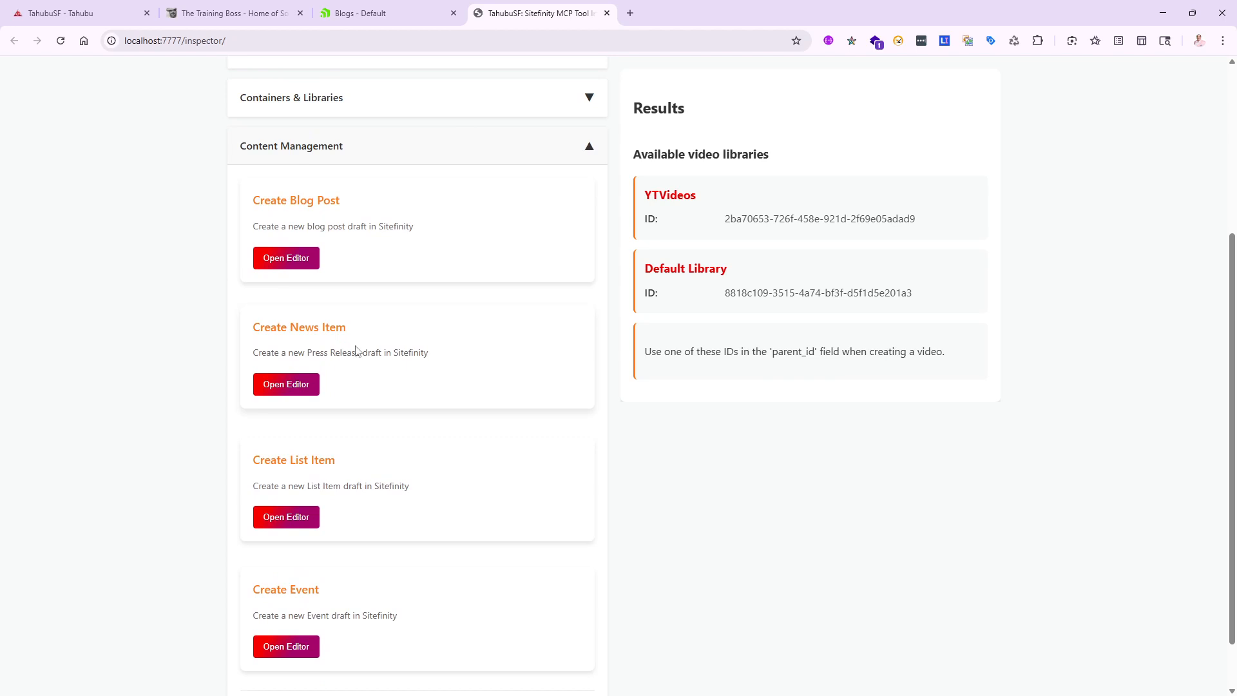
scroll(361, 356, up, 2)
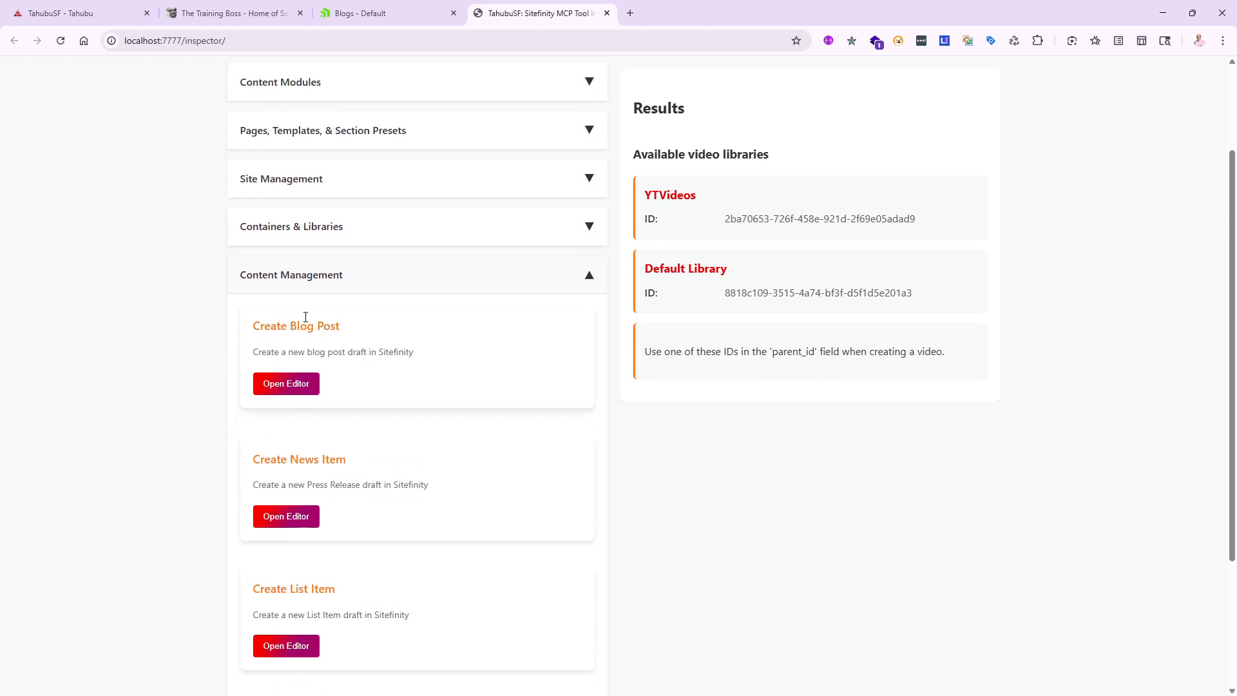
click(282, 383)
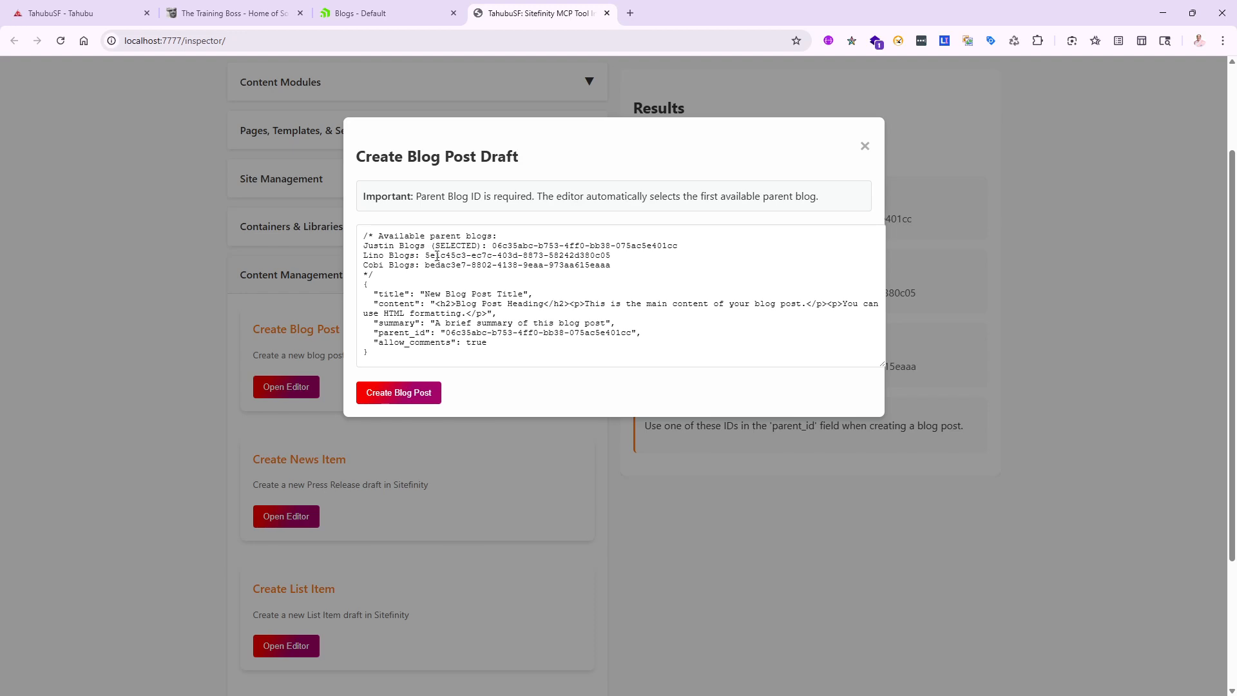
Replace the draft's parent_id value with the second parent blog's ID.
drag(426, 255, 607, 256)
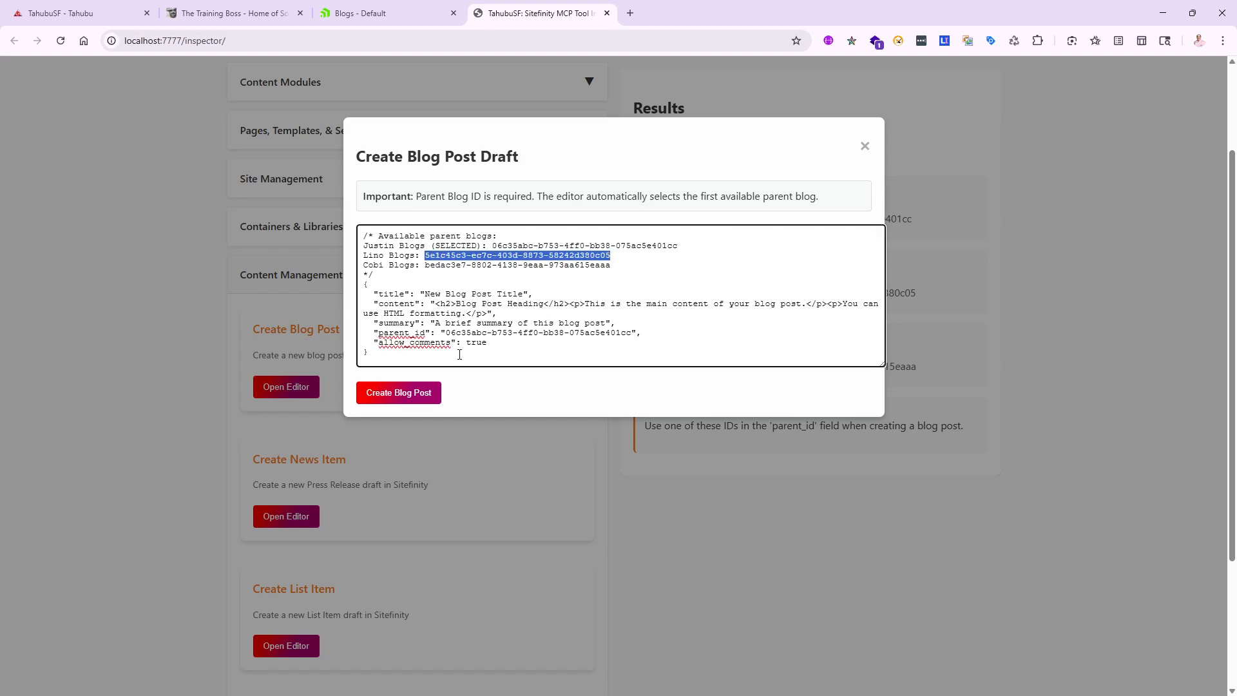
click(442, 333)
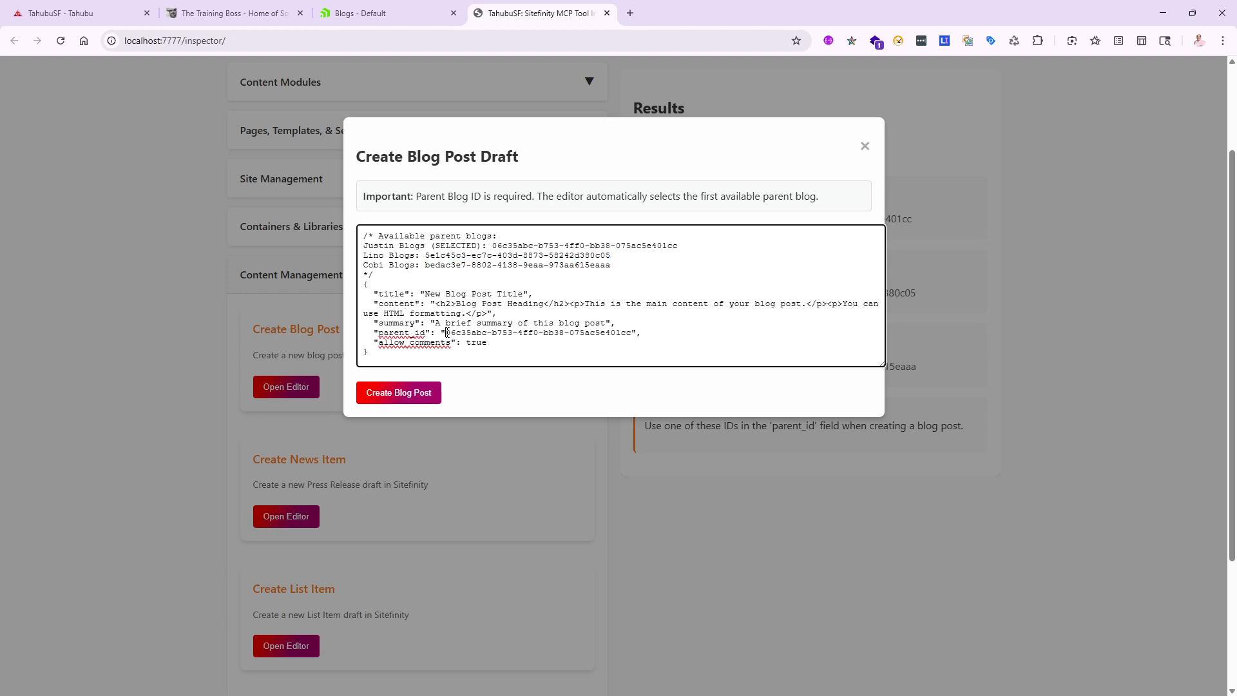
drag(448, 333, 629, 332)
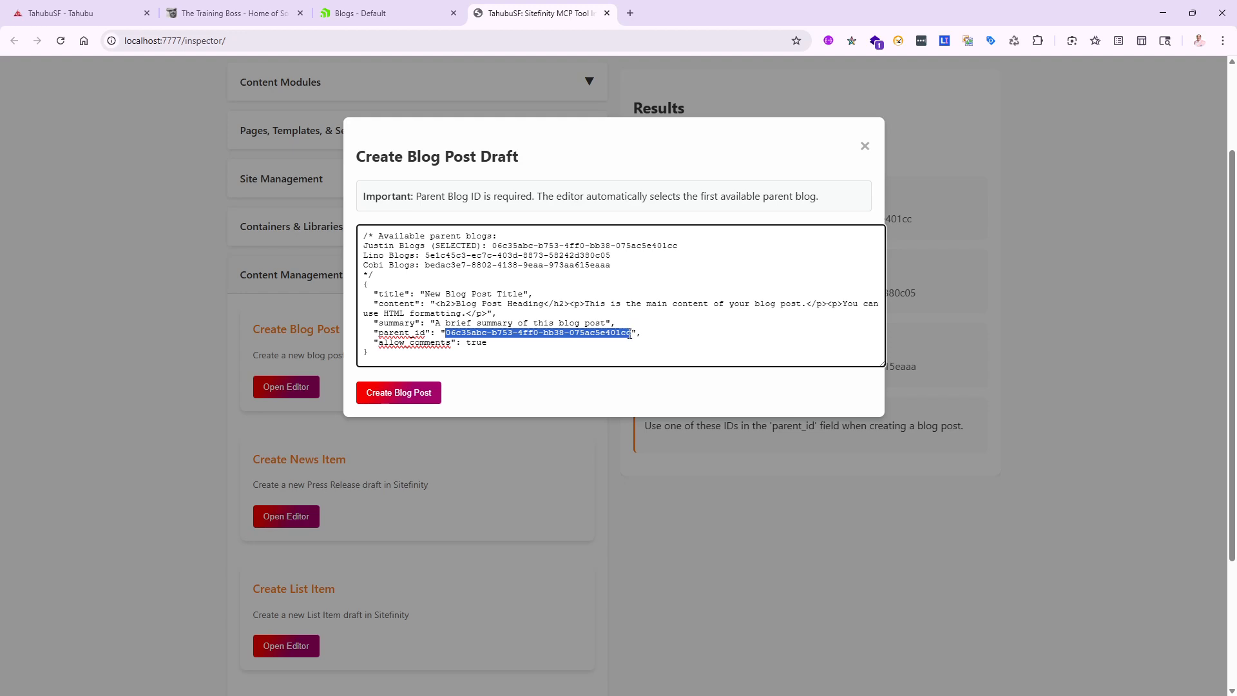
text(5e1c45c3-ec7c-403d-8873-58242d380c05)
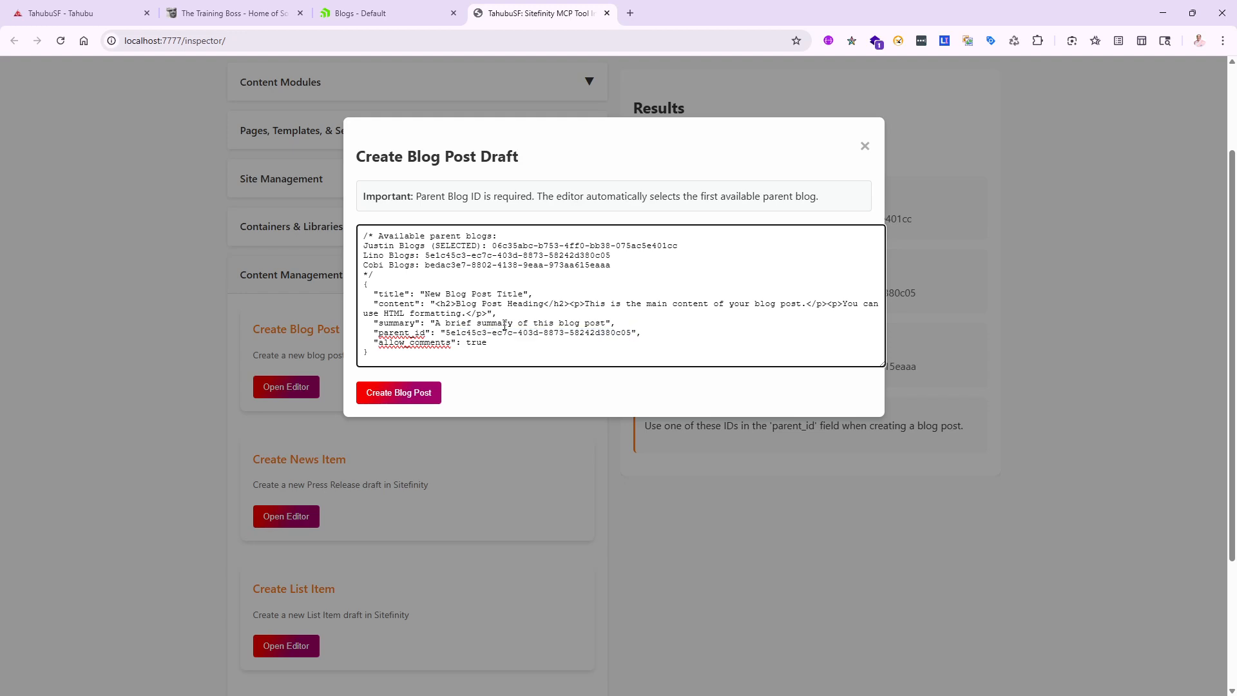